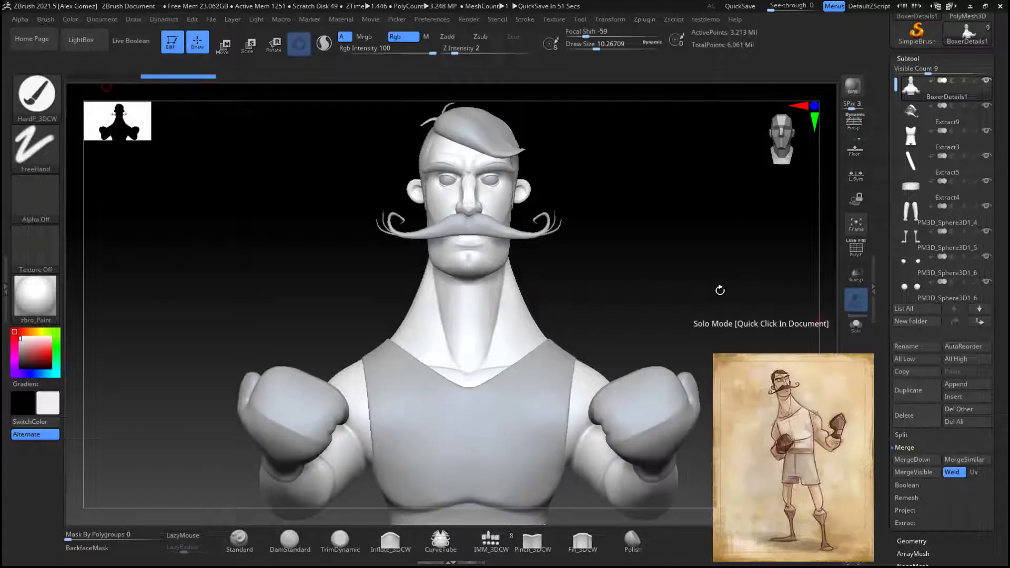
Step: Duplicate the BoxerDetails1 body subtool
left_click_drag(717, 289, 685, 256)
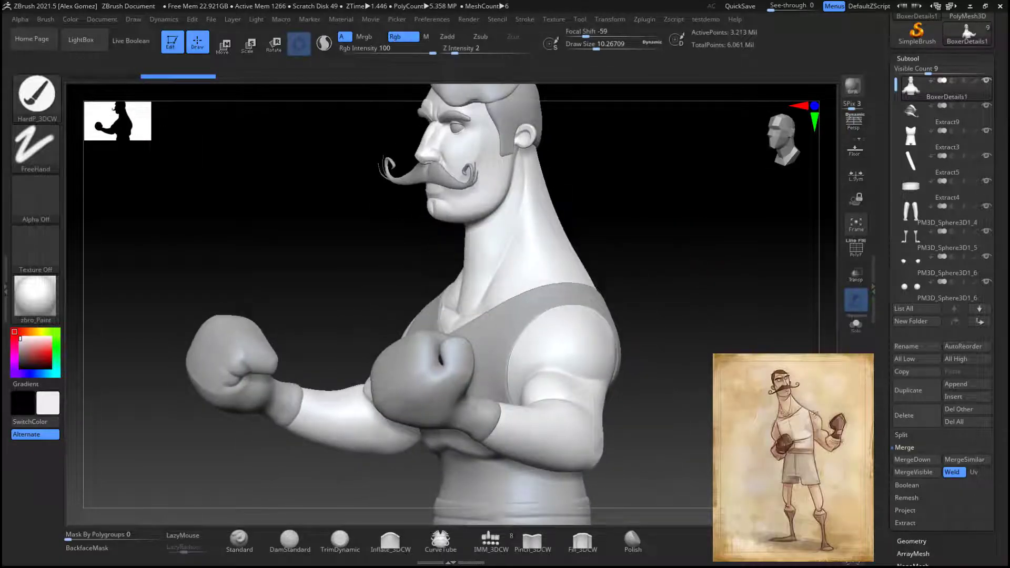
left_click_drag(669, 314, 684, 253)
left_click(917, 391)
key("f")
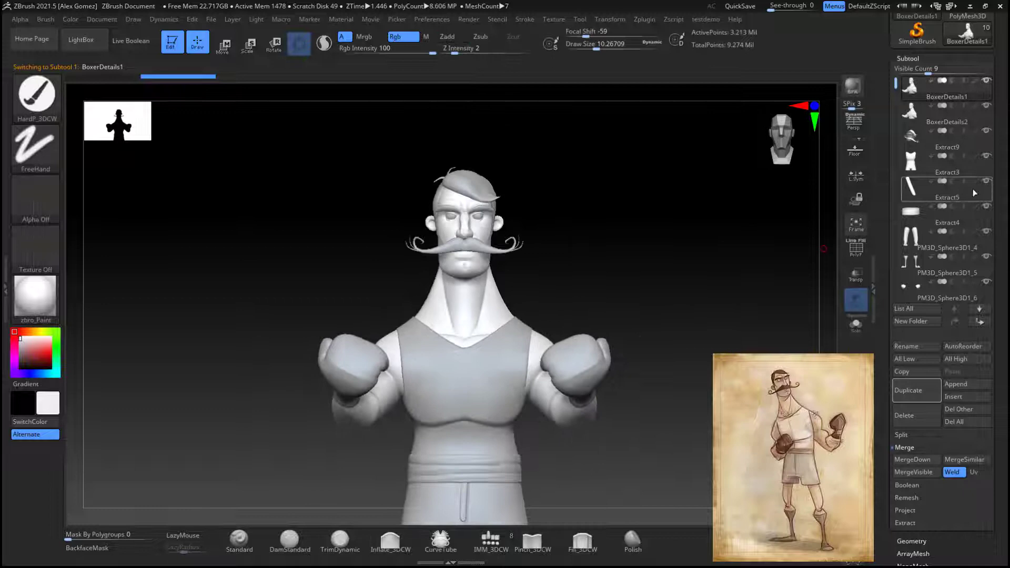
Step: Hide the hair, clothing, leg, boot and remaining subtools so that only the two body copies are shown
left_click(987, 134)
left_click(987, 158)
left_click(987, 183)
left_click(987, 208)
left_click(987, 233)
left_click(988, 255)
left_click(987, 280)
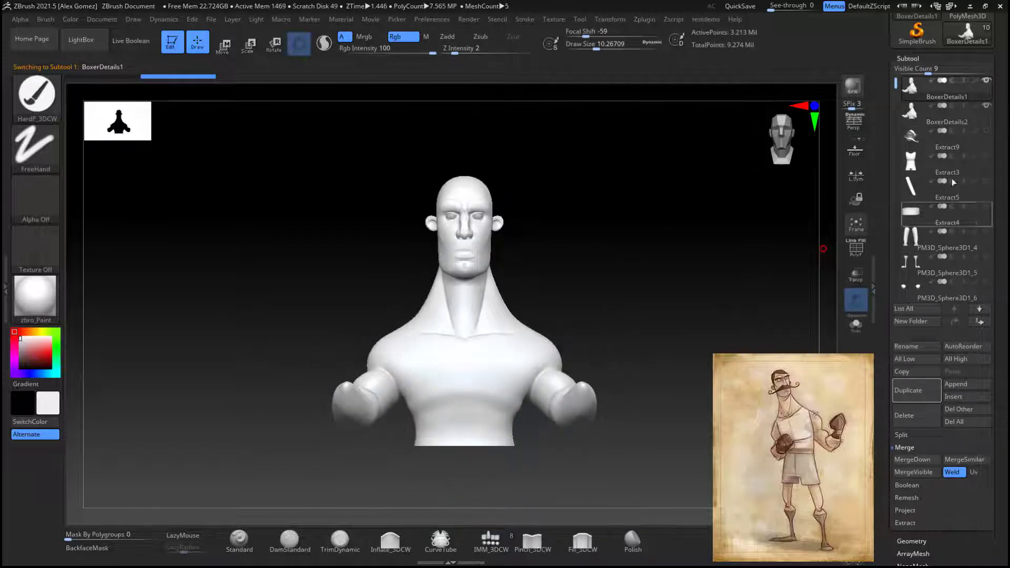
mouse_move(895, 84)
left_mouse_down()
mouse_move(895, 127)
mouse_move(895, 83)
left_mouse_up()
left_click(987, 257)
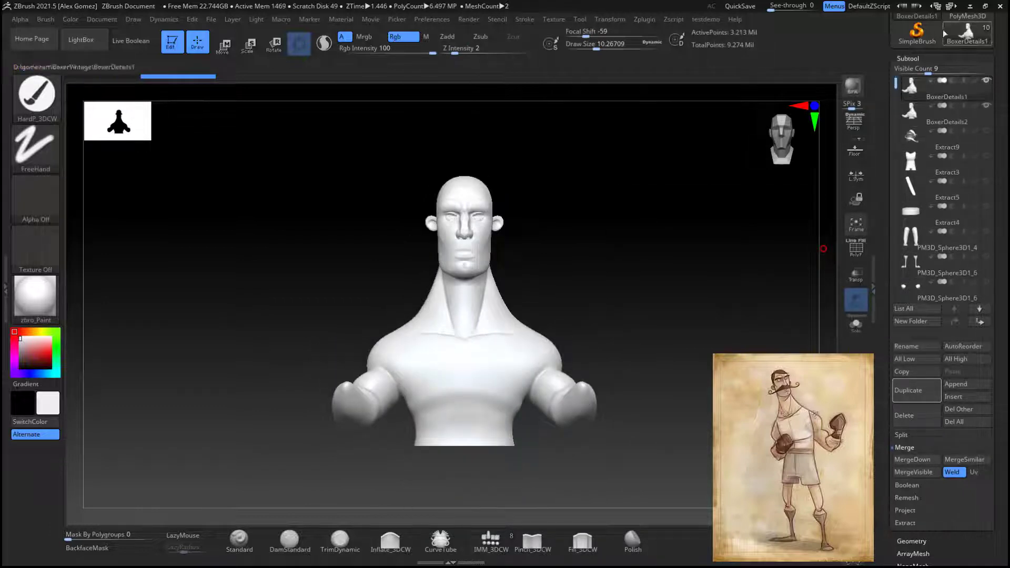
Step: Remesh the BoxerDetails1 body with ZRemesher at a target polygon count of 20
left_click_drag(763, 284, 728, 284)
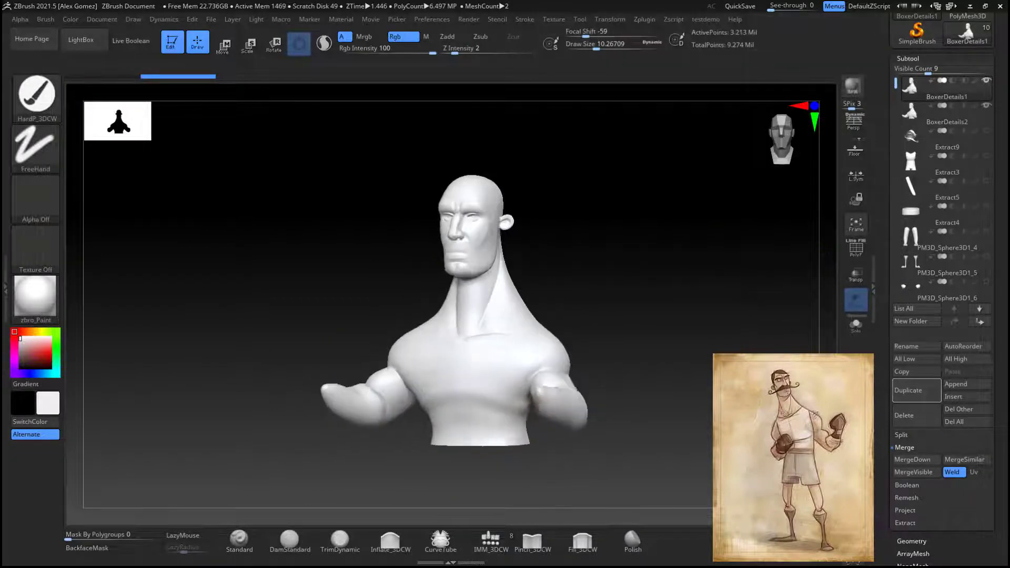
left_click(912, 541)
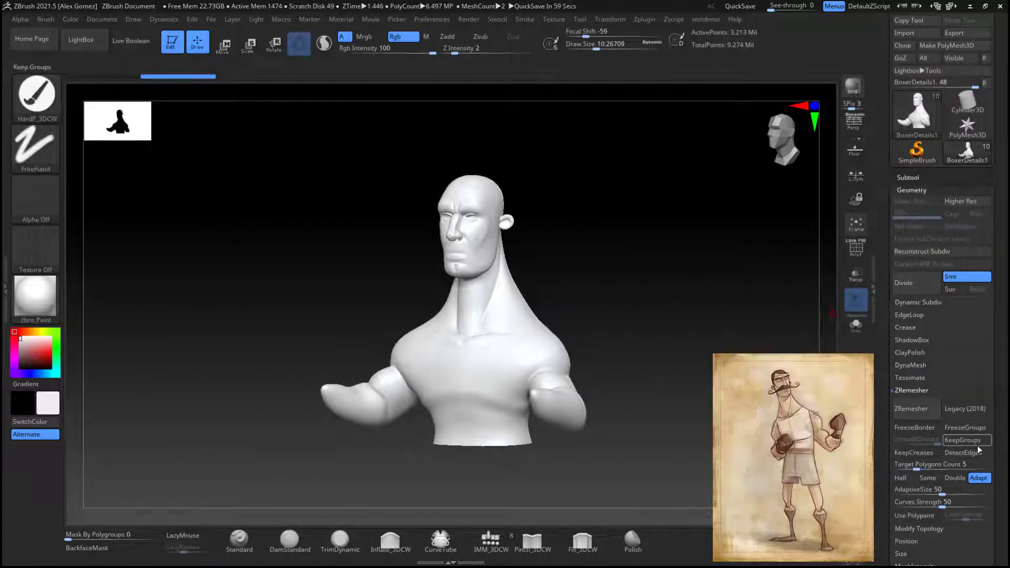
left_click(949, 466)
type("20")
key("Return")
left_click(916, 409)
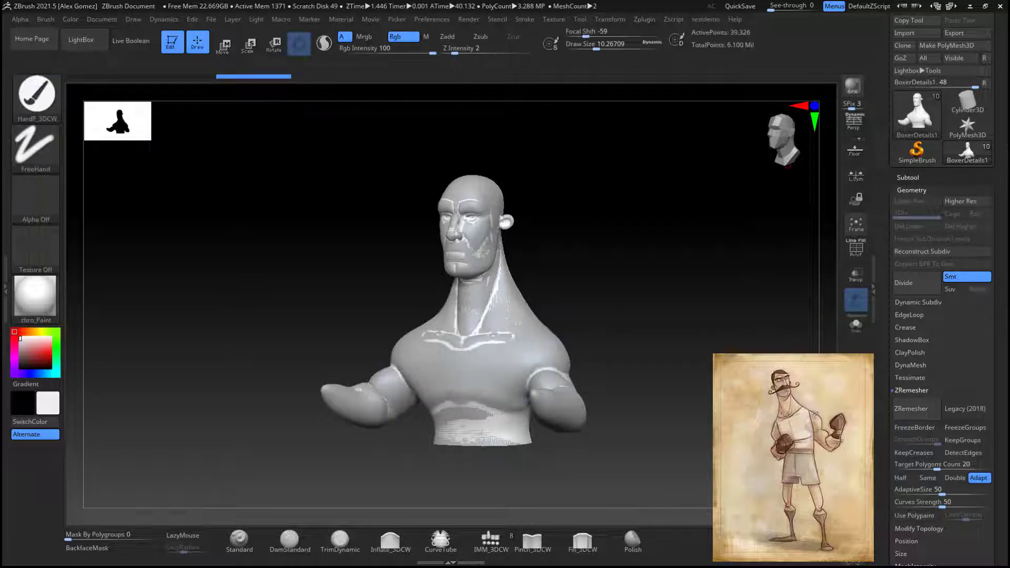
Step: Isolate the remeshed body in Solo mode and examine its polygon wireframe
left_click(855, 324)
left_click_drag(650, 332, 751, 286)
left_click(853, 256)
key("shift+f")
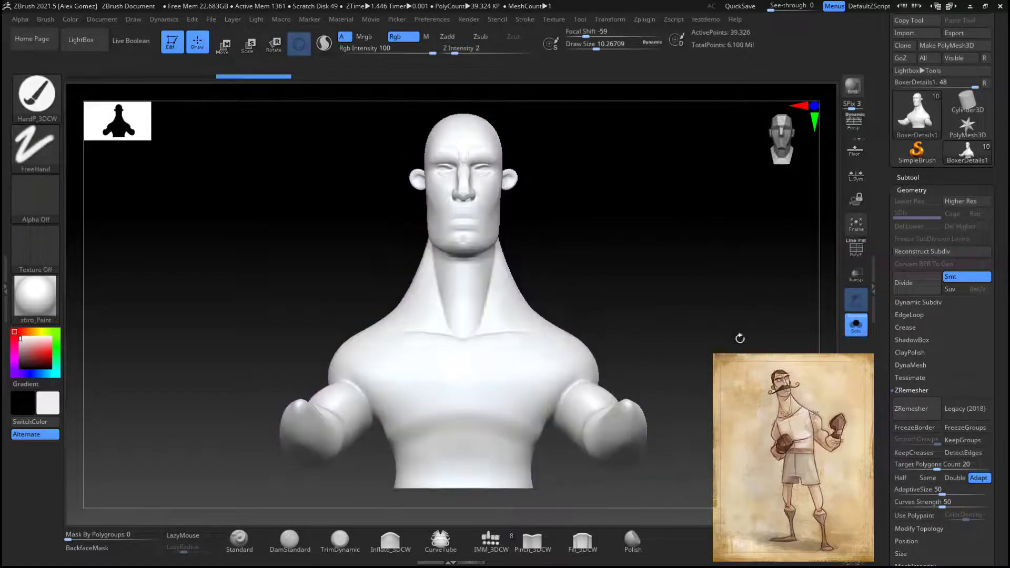
Step: Unwrap the UVs of the remeshed body with UV Master
left_click_drag(740, 338, 730, 278, "alt")
left_click(646, 20)
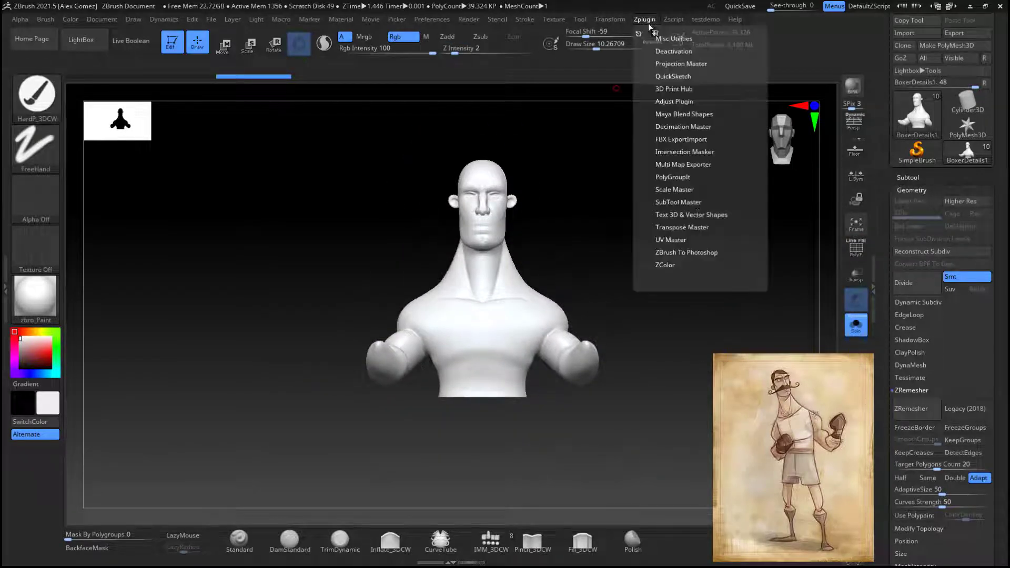
left_click(686, 253)
left_click(704, 276)
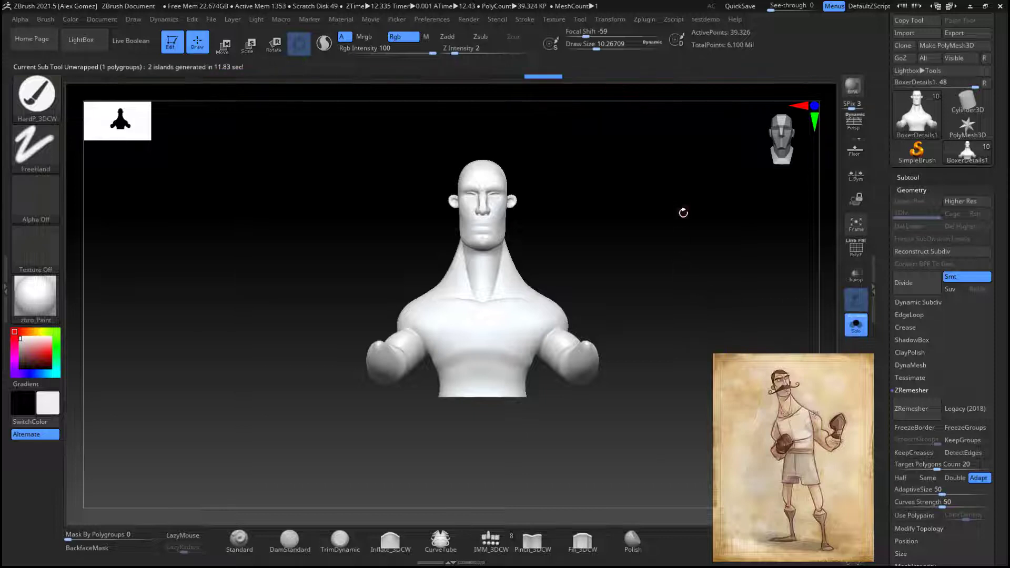
Step: Display the UV seams on the body with UV Master's seam check
left_click_drag(683, 212, 653, 237)
left_click(645, 19)
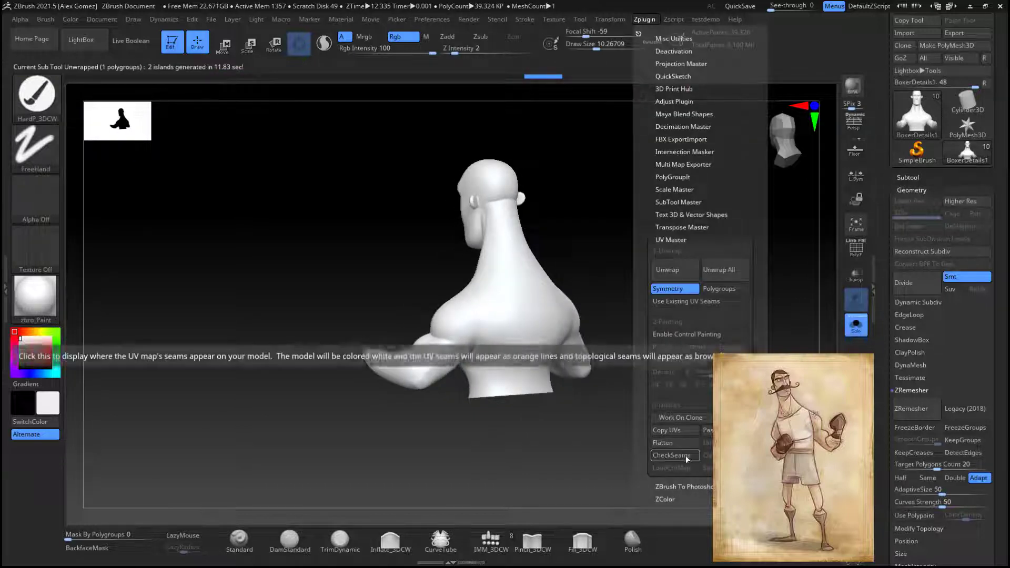
left_click(687, 457)
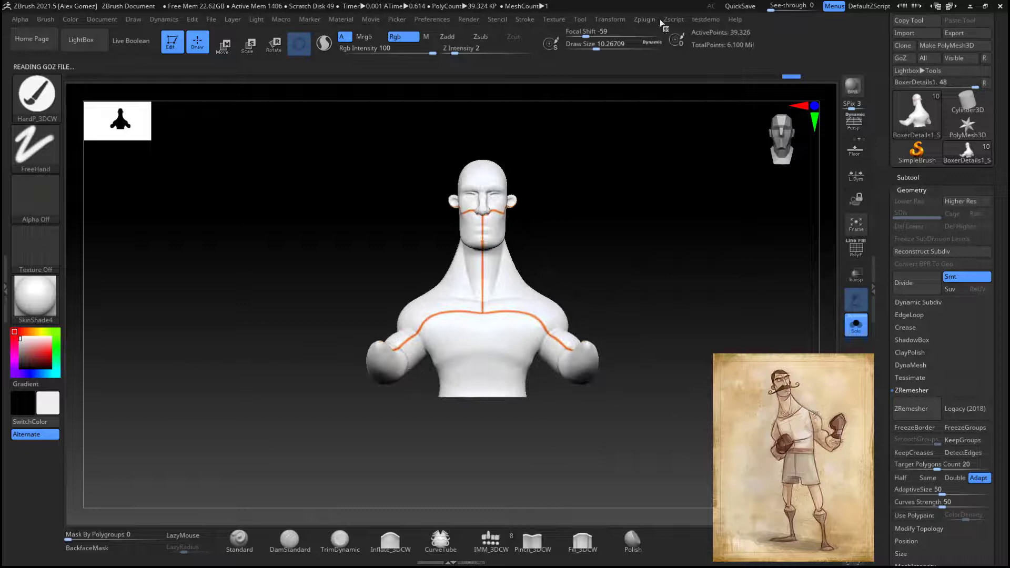
Step: Enable control painting in Protect mode and paint the front of the head, torso and arms with a draw size of about 128
left_click(653, 20)
left_click(635, 322)
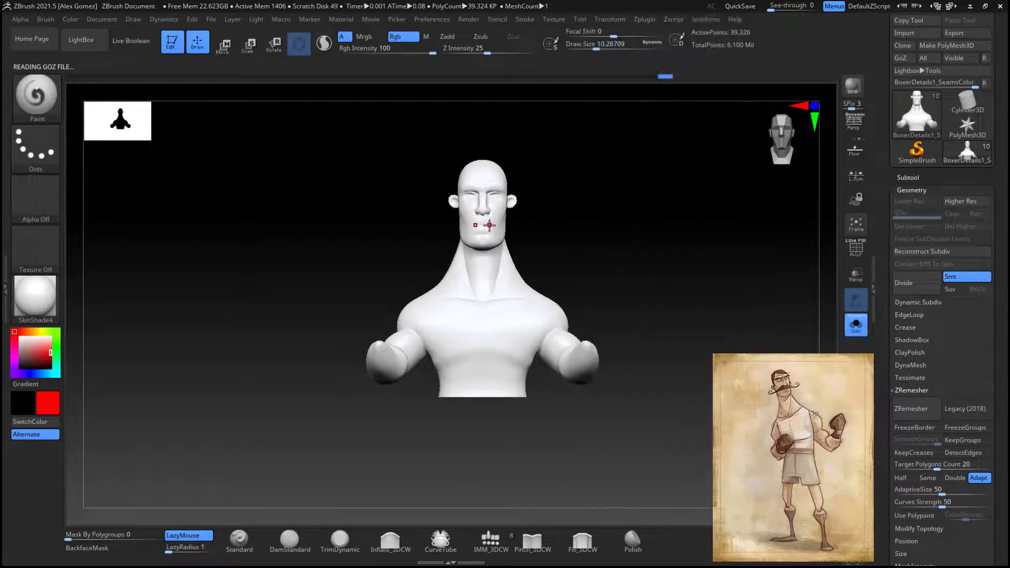
key("space")
left_click_drag(493, 231, 521, 232)
mouse_move(490, 228)
left_mouse_down()
mouse_move(490, 176)
mouse_move(484, 294)
mouse_move(531, 316)
mouse_move(491, 365)
mouse_move(521, 384)
left_mouse_up()
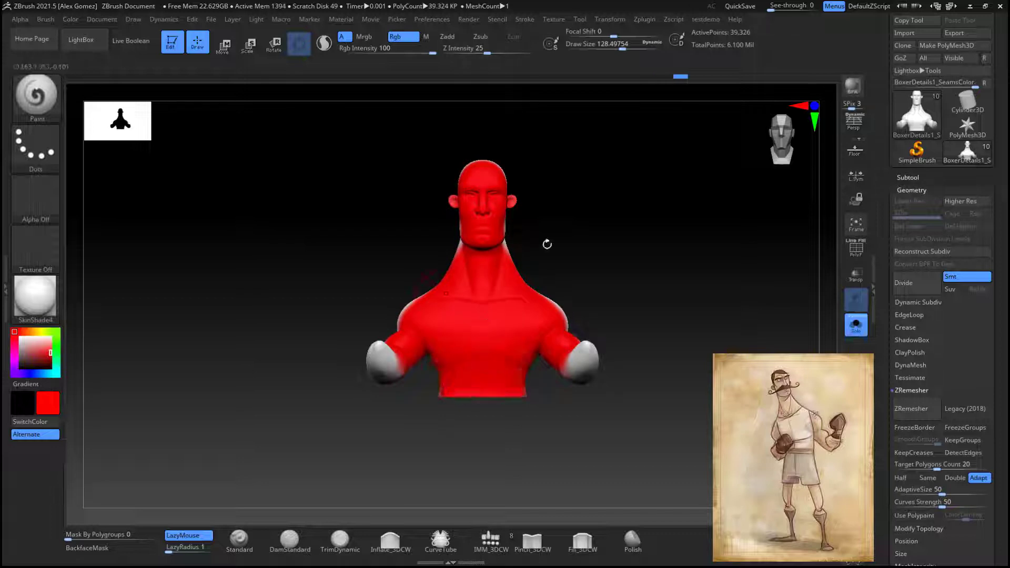
left_click_drag(546, 244, 648, 247)
mouse_move(420, 361)
left_mouse_down()
mouse_move(447, 184)
mouse_move(453, 379)
left_mouse_up()
Step: Switch control painting to Attract and paint down the back of the head and neck with a draw size of about 63
left_click_drag(579, 211, 695, 192)
left_click(674, 19)
left_click(648, 20)
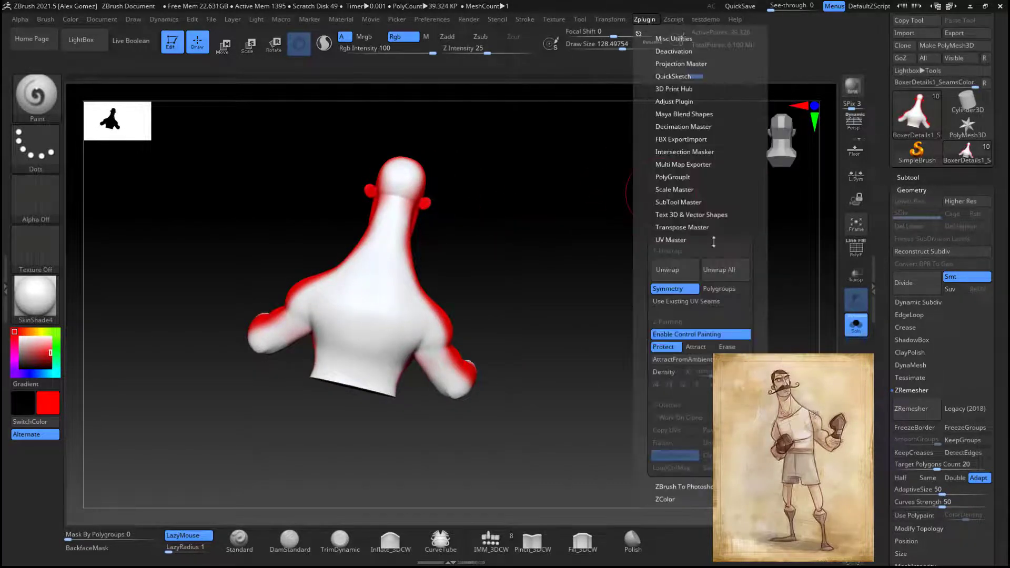
left_click(701, 347)
key("space")
mouse_move(410, 195)
left_mouse_down()
mouse_move(397, 195)
mouse_move(385, 252)
left_mouse_up()
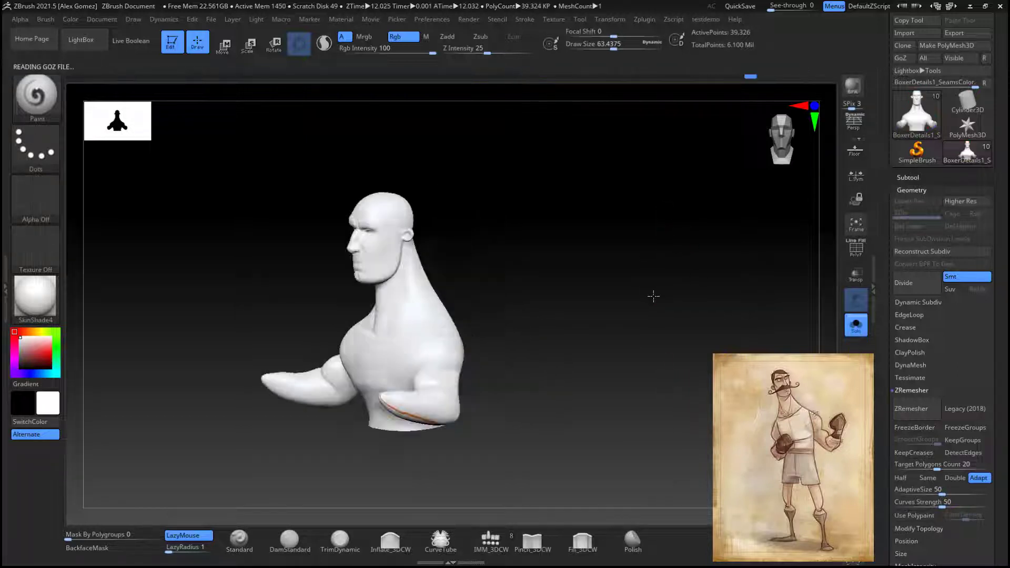
Step: Examine the new UV seams from the front of the body and turn off the seam display
right_click_drag(685, 298, 731, 237, "ctrl")
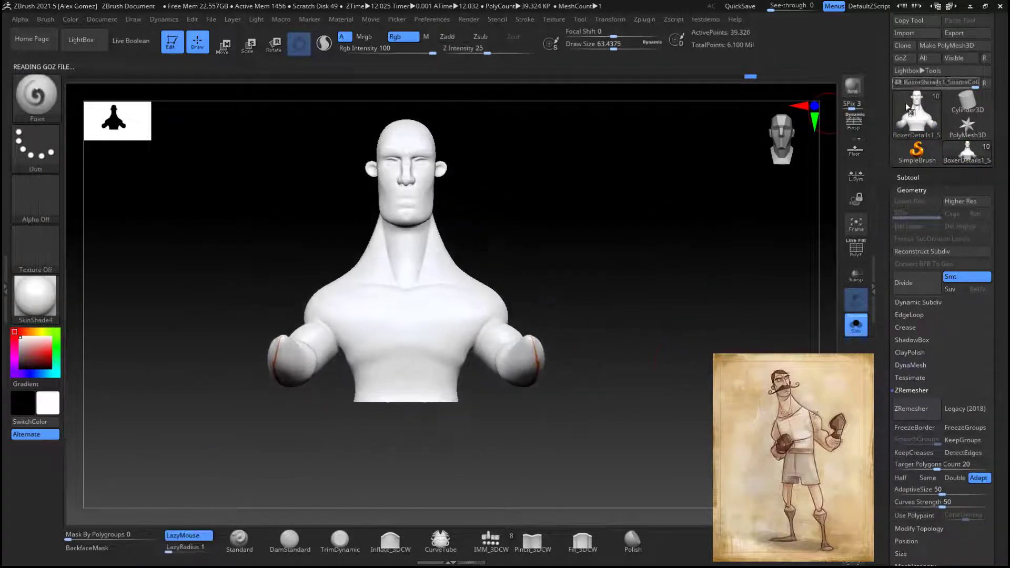
left_click(944, 177)
left_click(646, 20)
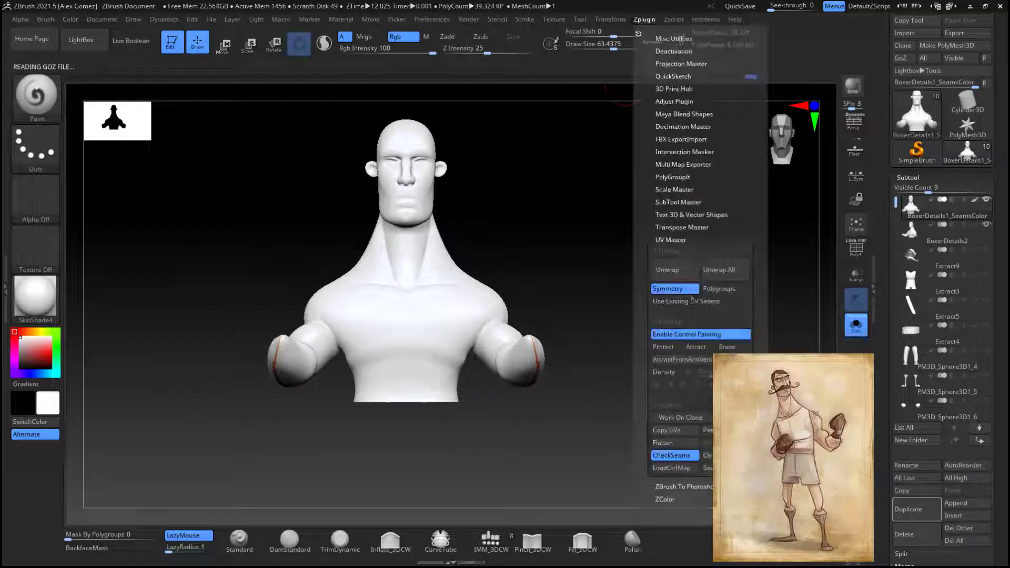
left_click(675, 455)
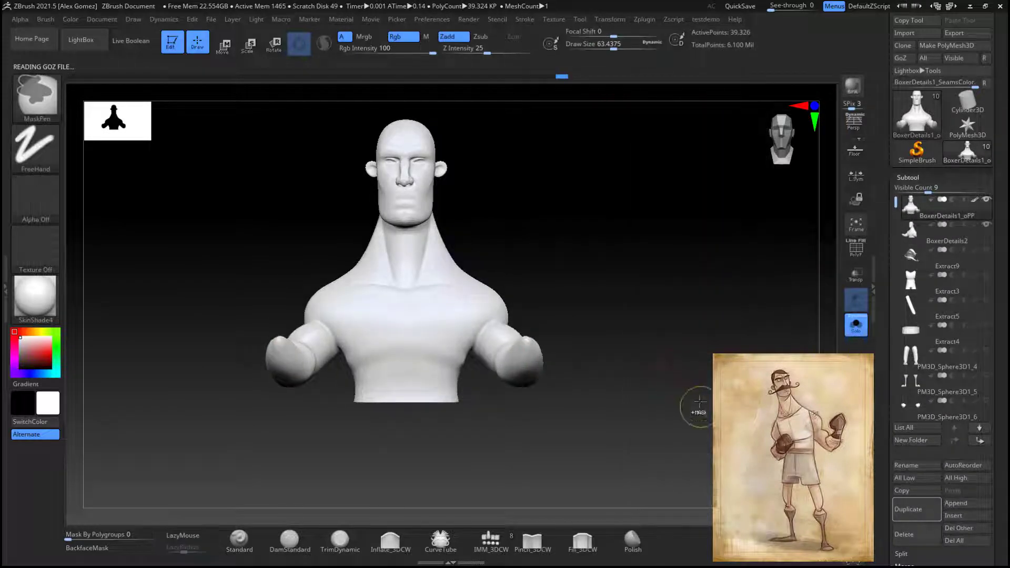
Step: Subdivide the unwrapped body and project the detail of the high-resolution copy onto it with ProjectAll
key("ctrl+d")
left_click_drag(989, 530, 990, 252)
left_click(910, 379)
left_click_drag(967, 402, 967, 497)
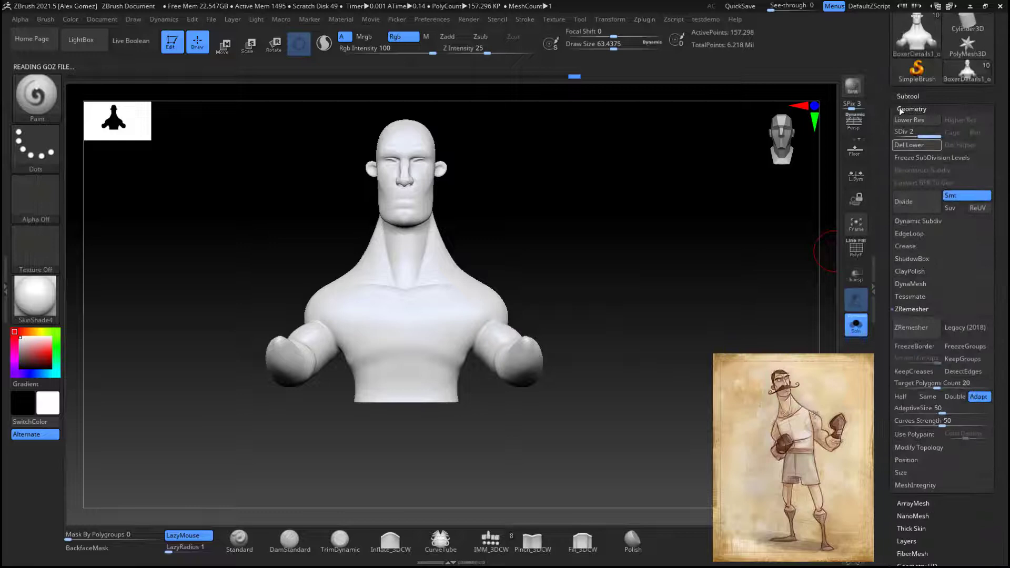
left_click(903, 98)
left_click_drag(997, 456, 999, 400)
left_click(905, 431)
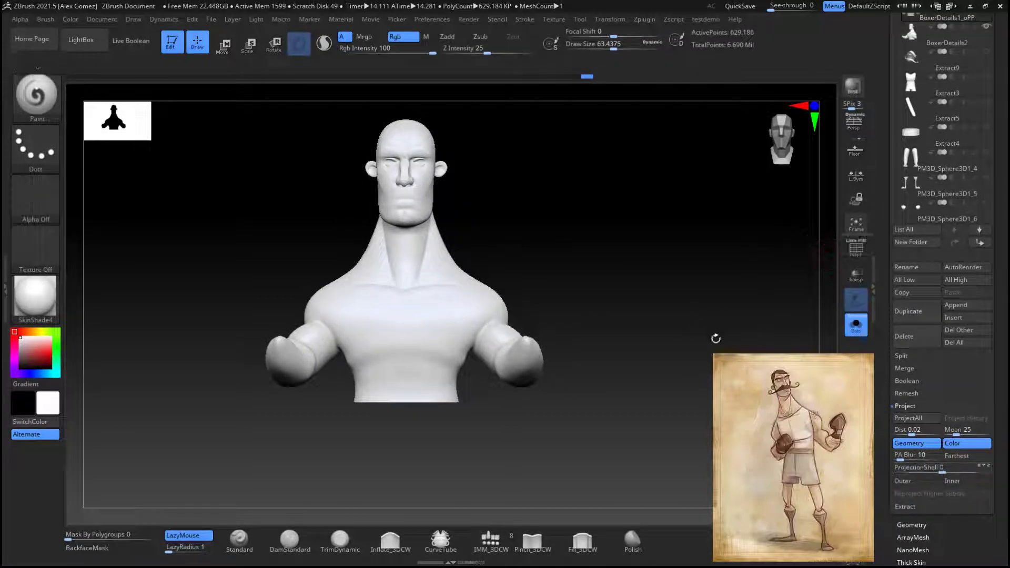
Step: Subdivide the body to a higher level, repeat the detail projection and check the face and torso
left_click_drag(714, 338, 650, 347)
key("ctrl+d")
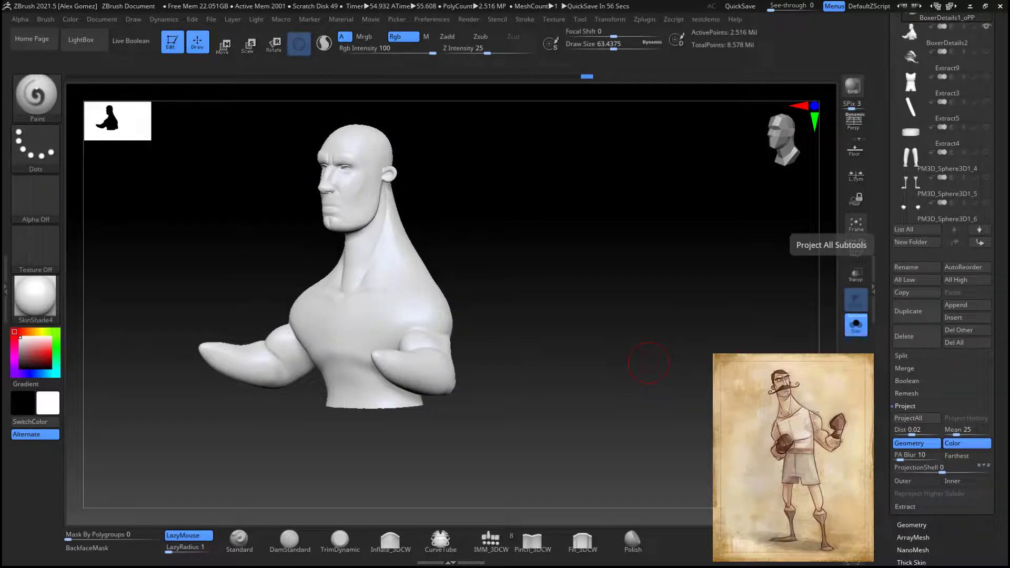
left_click_drag(580, 268, 646, 287)
left_click_drag(528, 178, 656, 315, "alt")
Step: Hide the finished body subtool and make the Extract3 tank top and shorts subtool active
left_click_drag(999, 73, 999, 121)
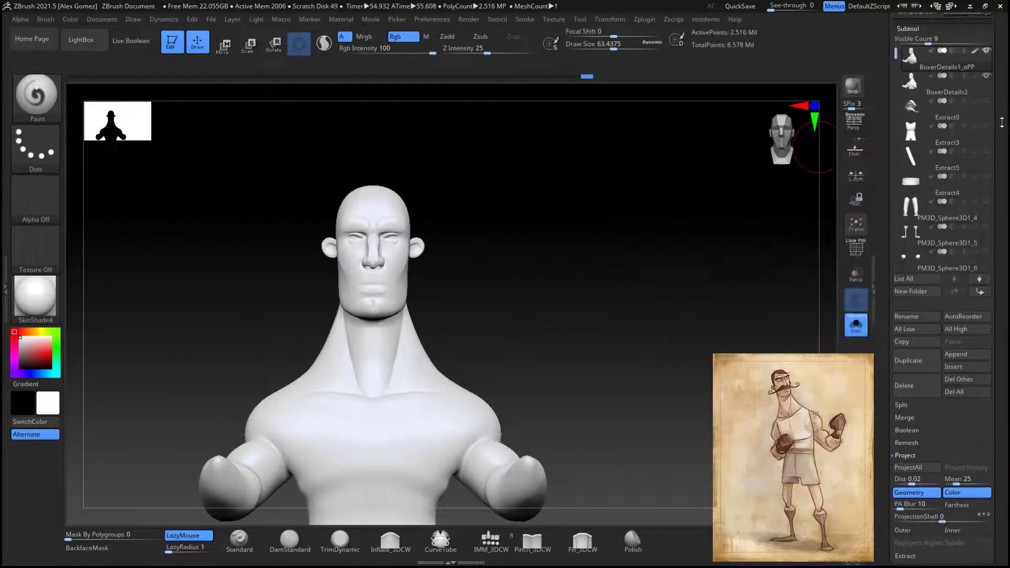
left_click(986, 50)
left_click(989, 131)
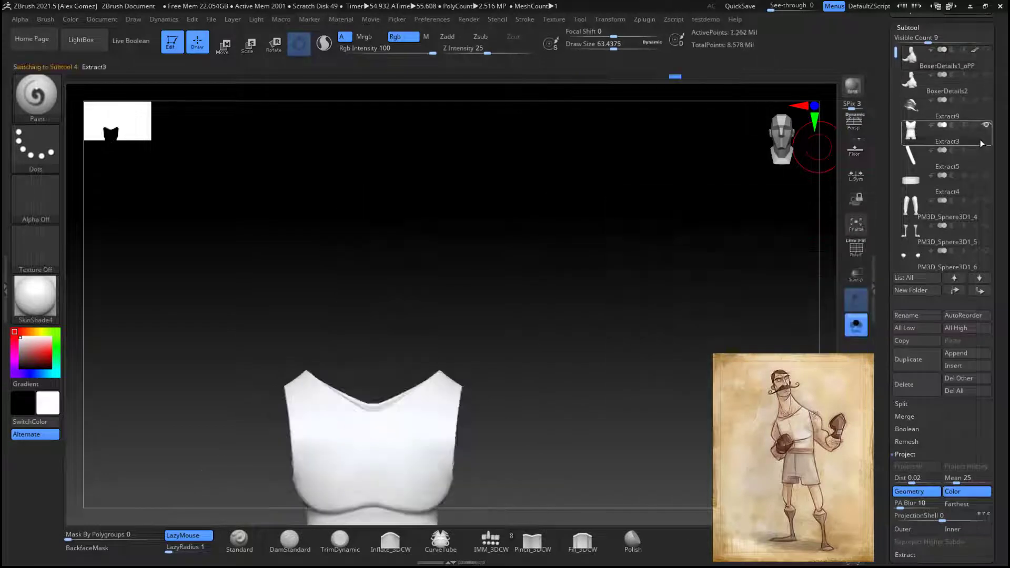
left_click_drag(616, 429, 684, 265)
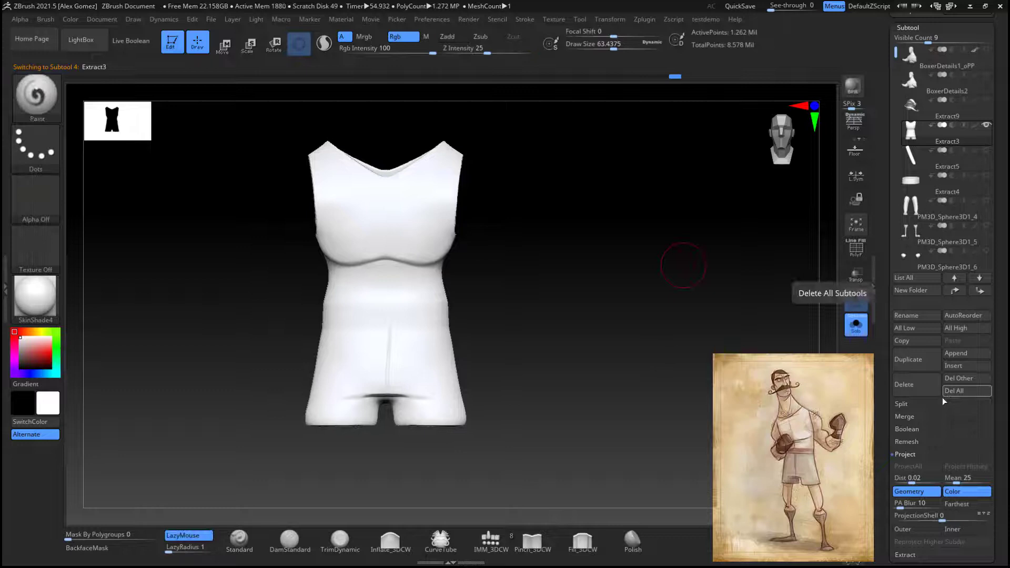
Step: Duplicate the Extract3 outfit and remesh the original with ZRemesher at a target polygon count of 5
left_click(916, 360)
left_click_drag(971, 503, 972, 402)
left_click(923, 472)
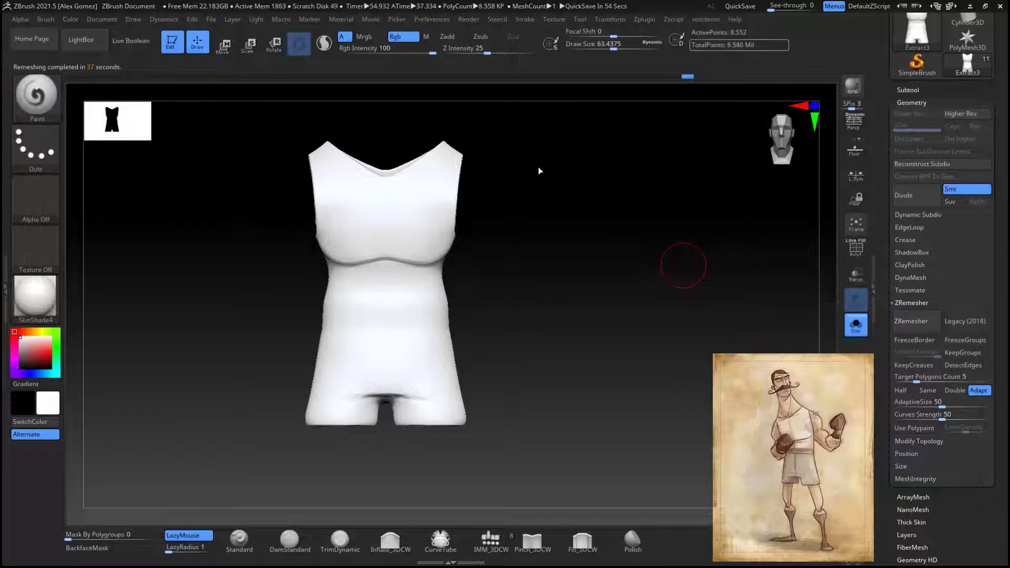
left_click_drag(655, 293, 597, 328)
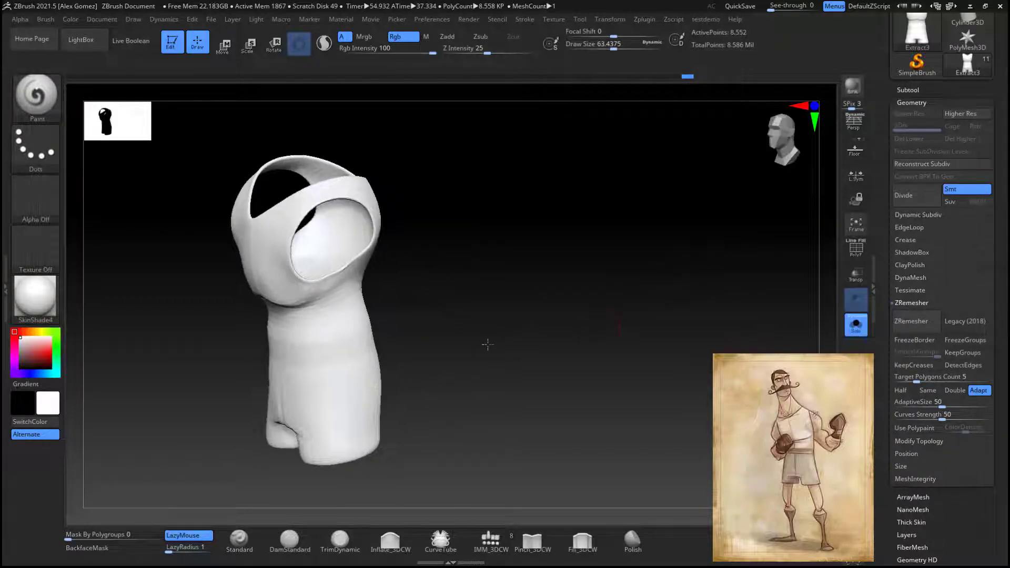
left_click_drag(488, 345, 601, 317)
key("f")
left_click(908, 90)
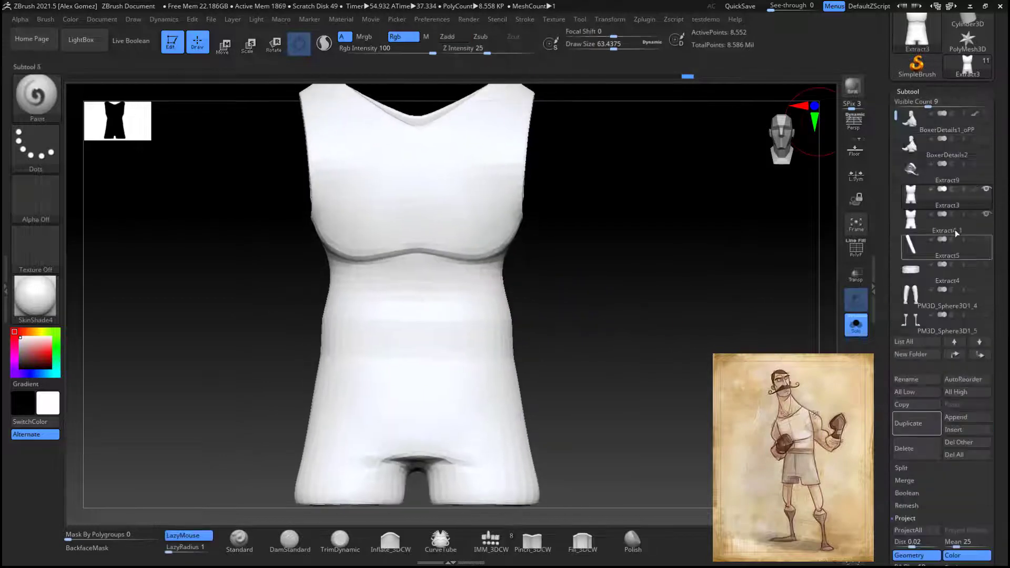
key("ctrl+d")
left_click_drag(977, 479, 977, 420)
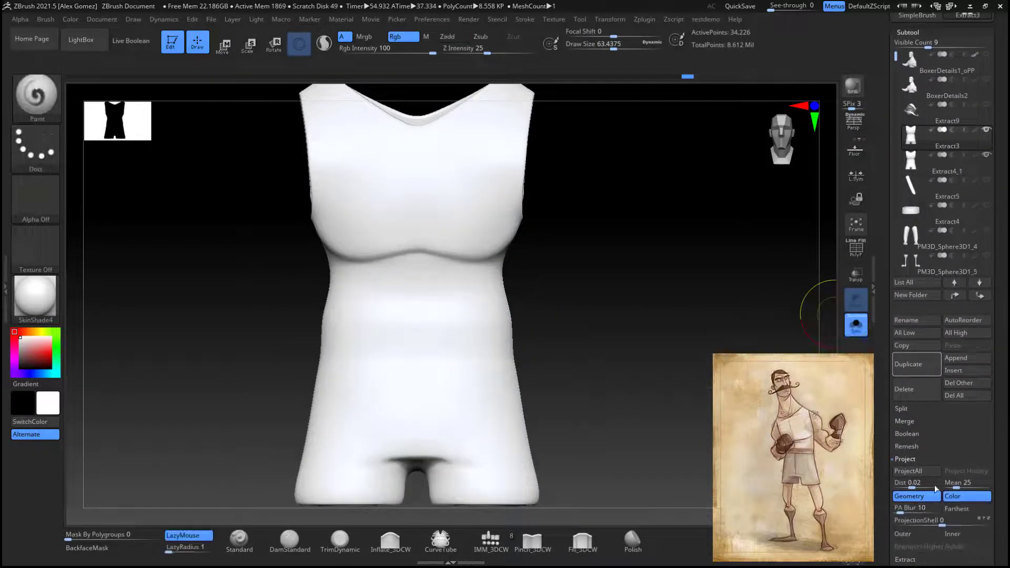
Step: Unwrap the UVs of the remeshed tank top and shorts with UV Master
left_click(644, 19)
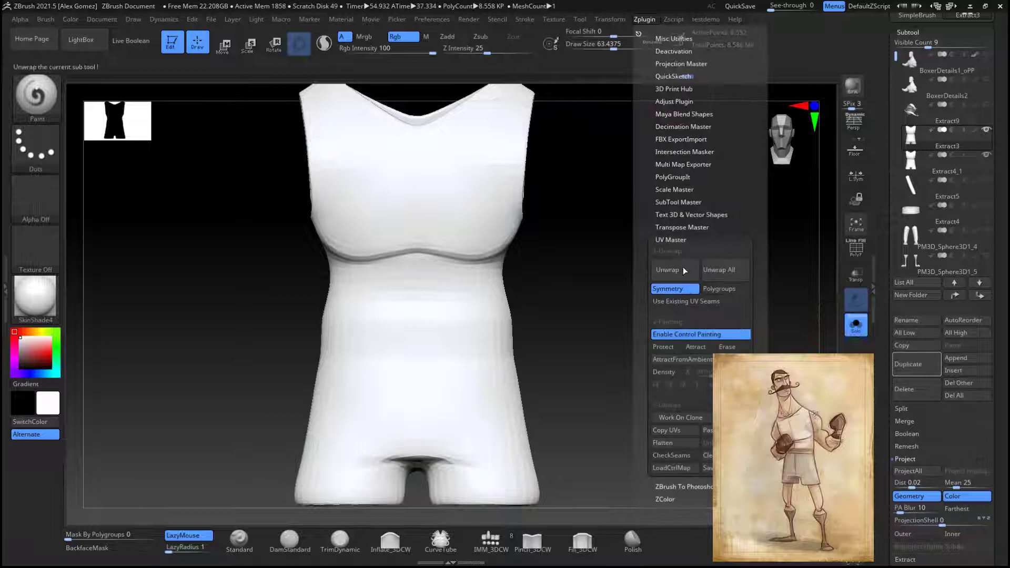
left_click(712, 289)
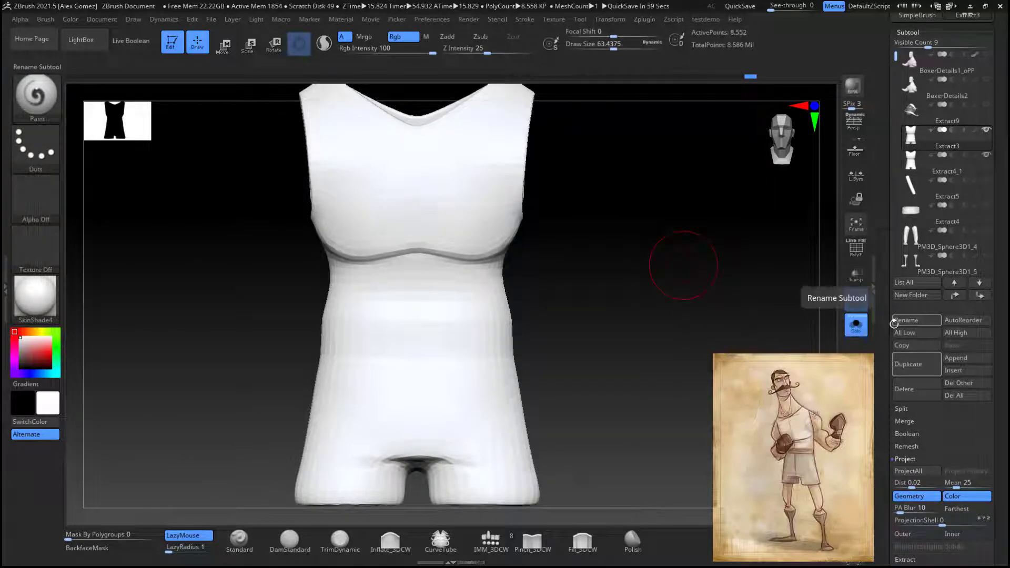
Step: Check the UV seams on the tank top and shorts, and turn the seam display off again
left_click_drag(425, 289, 605, 305)
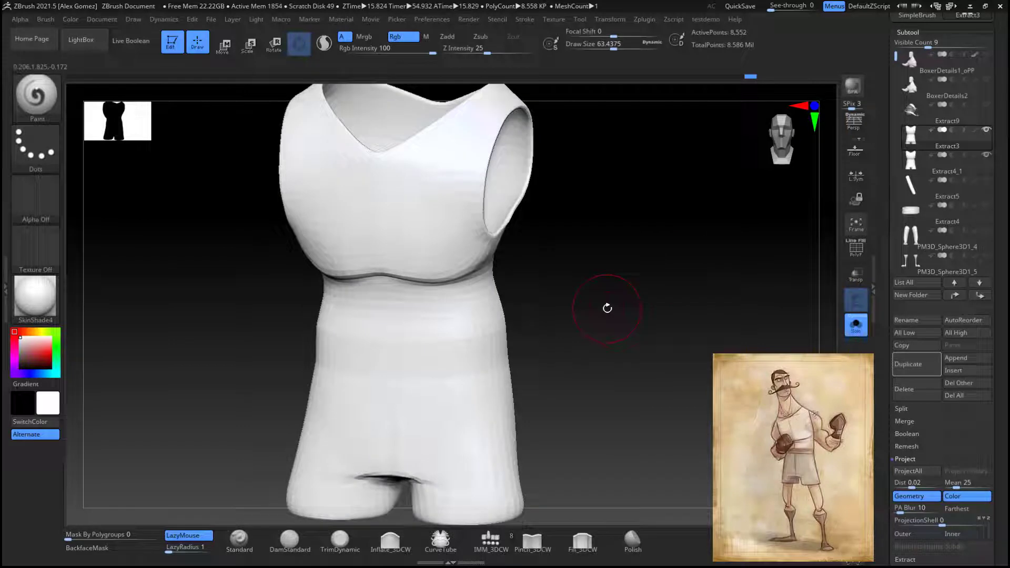
left_click(645, 19)
left_click(645, 19)
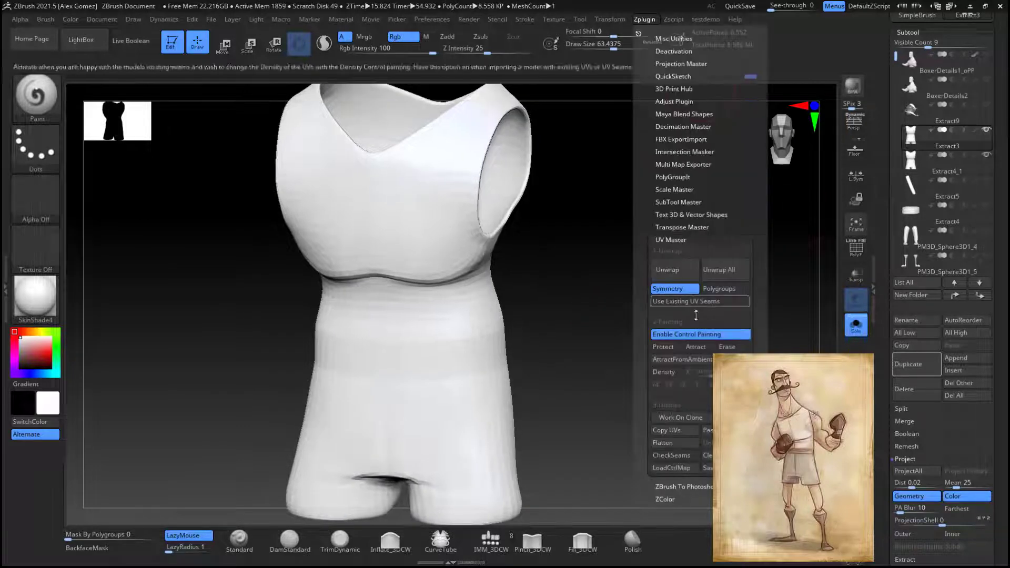
left_click(682, 457)
left_click_drag(789, 264, 834, 173)
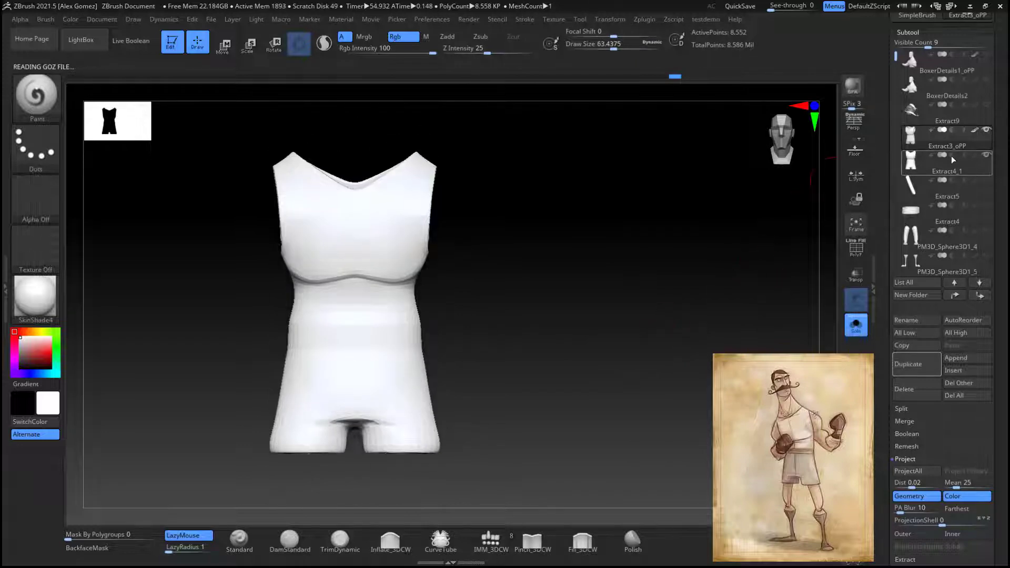
Step: Subdivide the remeshed tank top and shorts and project the original outfit's detail onto them with ProjectAll
key("ctrl+d")
left_click_drag(998, 449, 991, 388)
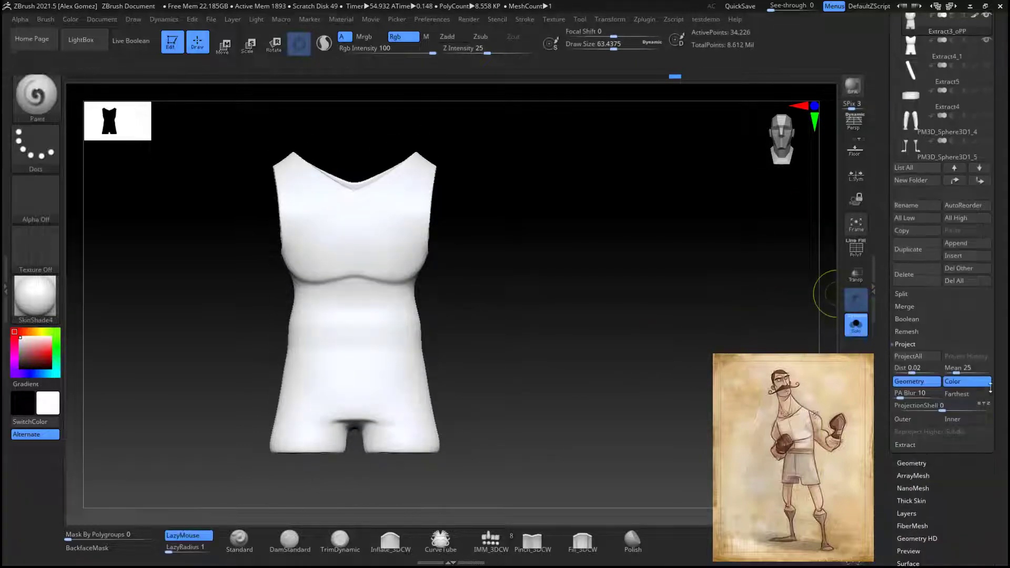
left_click(911, 462)
left_click_drag(989, 158, 989, 462)
left_click(908, 217)
left_click_drag(999, 516, 999, 385)
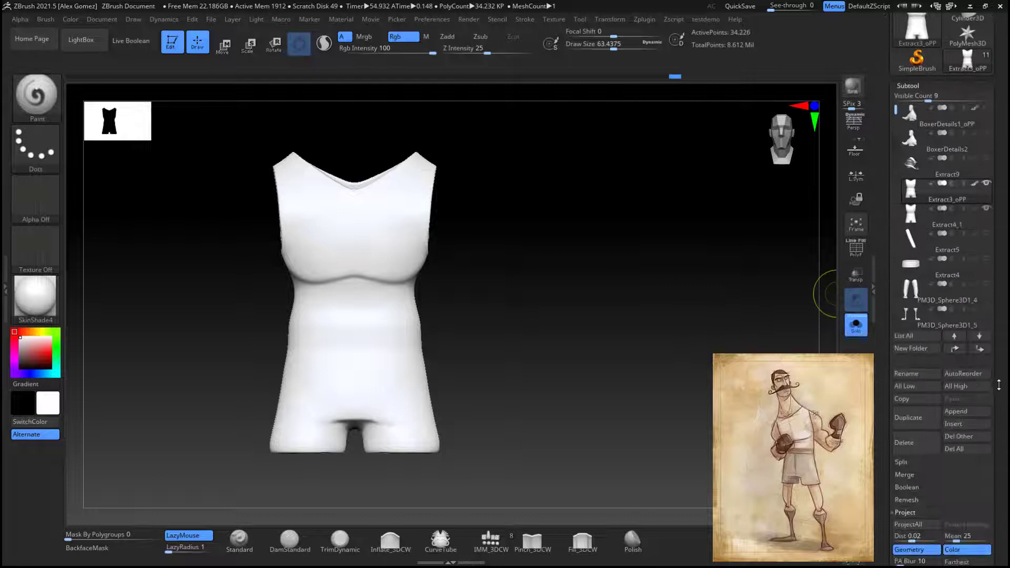
scroll(995, 389, "down", 2)
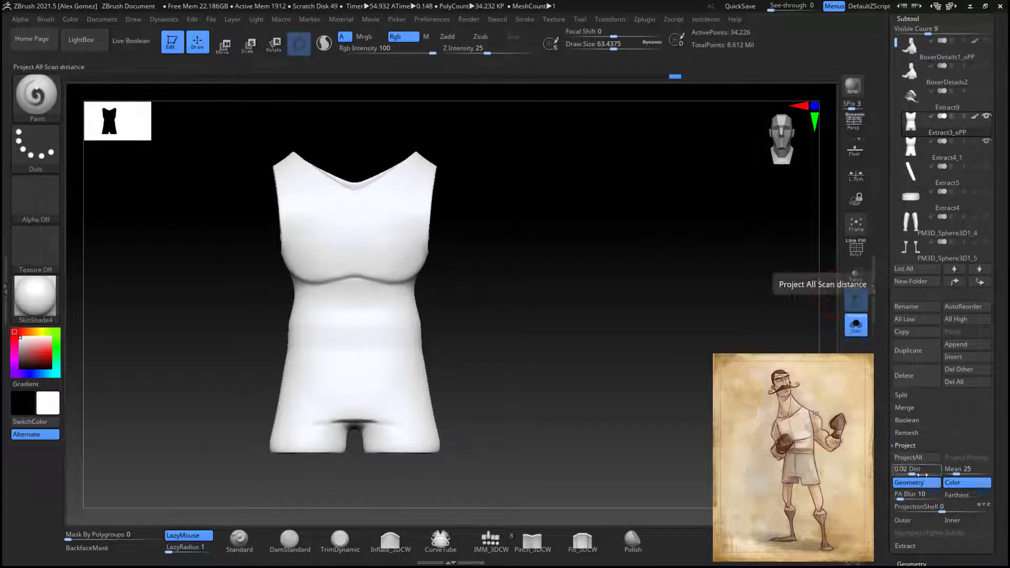
left_click(919, 457)
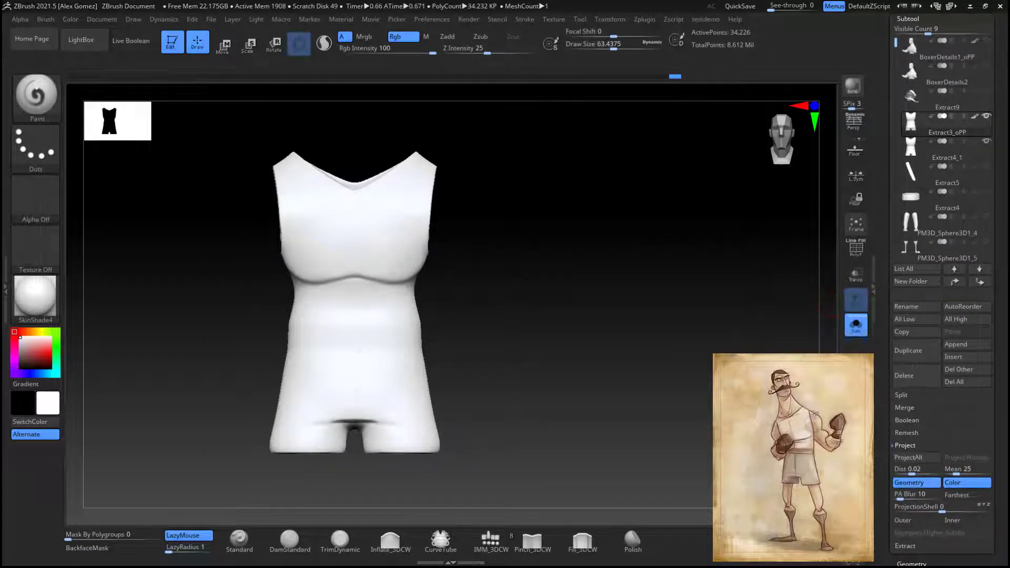
left_click(921, 461)
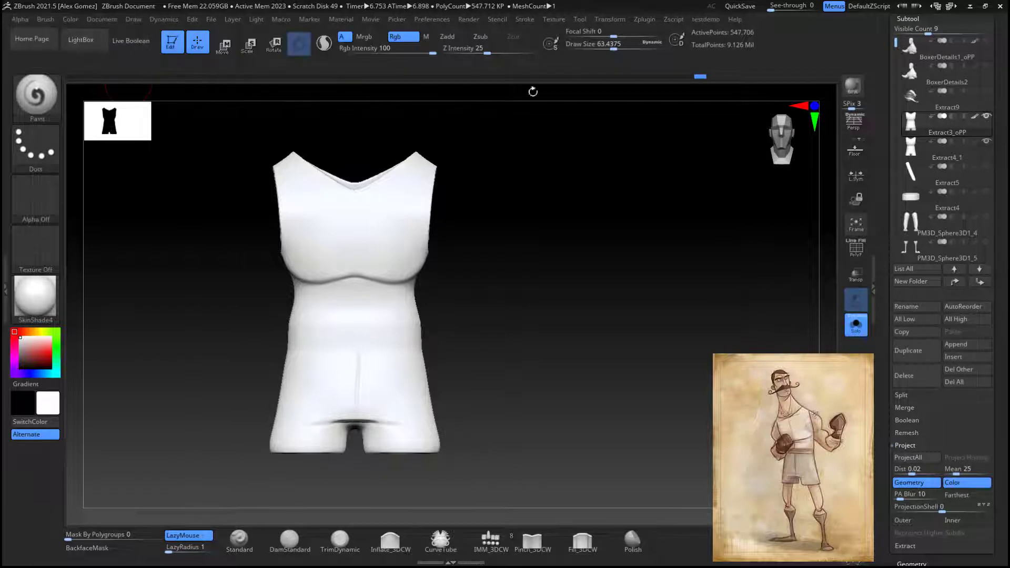
Step: Subdivide the tank top and shorts once more and reproject the original's finer detail onto the denser mesh
left_click_drag(604, 299, 623, 267)
key("ctrl+d")
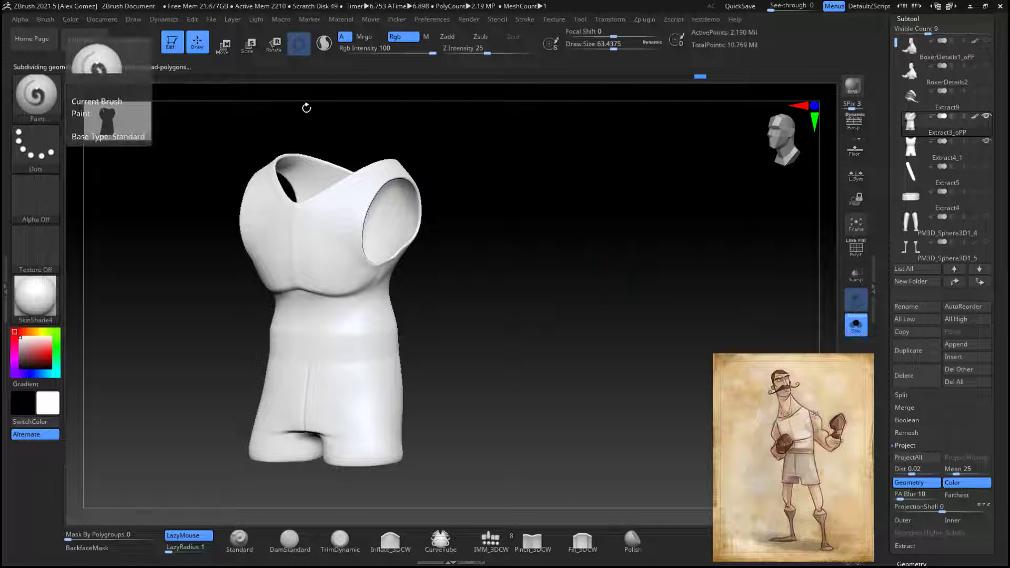
left_click(929, 511)
left_click(924, 459)
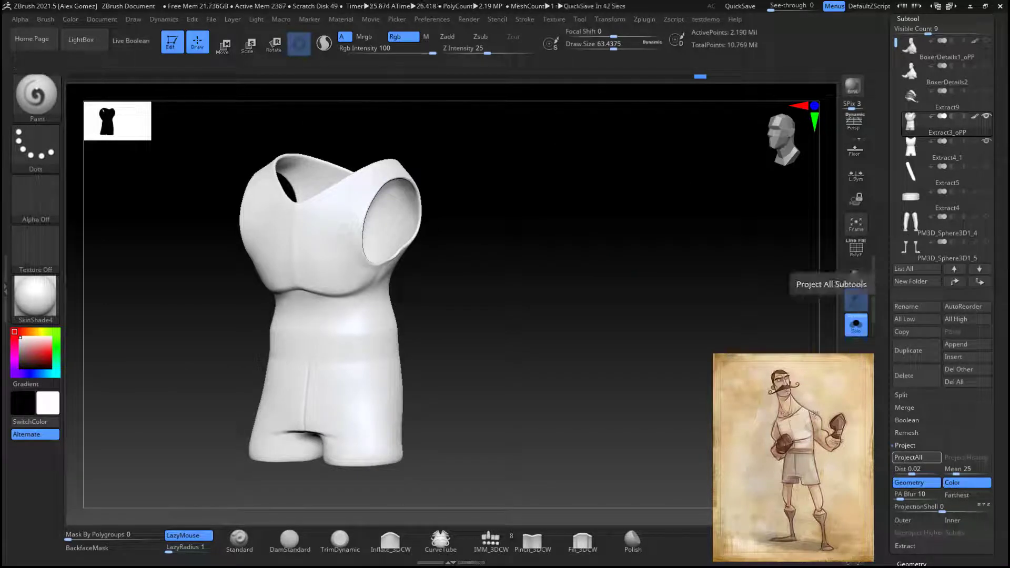
left_click_drag(700, 249, 699, 243)
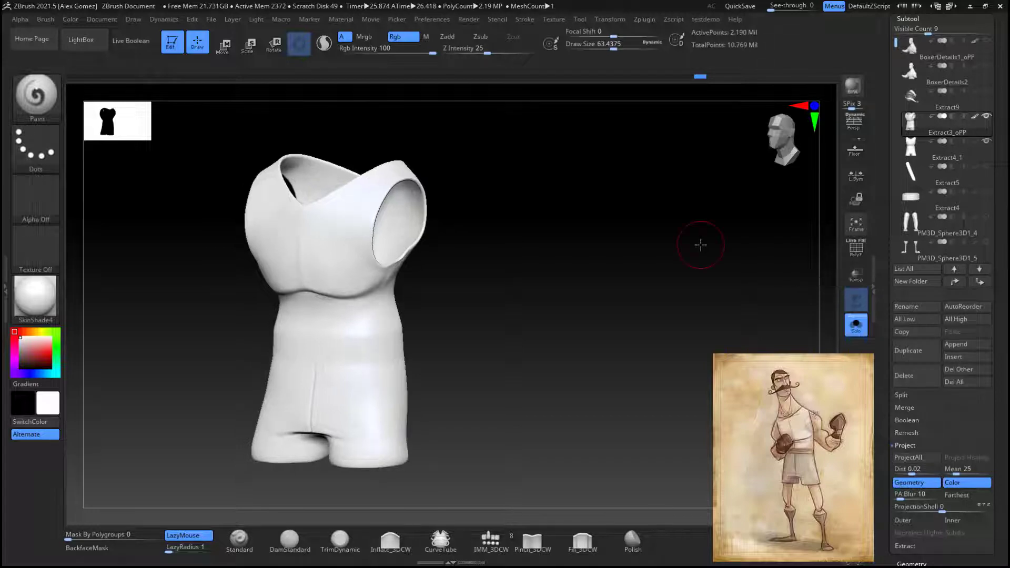
Step: Set the finished tank top and shorts subtool to its lowest subdivision level
left_click_drag(973, 389, 974, 336)
left_click(912, 510)
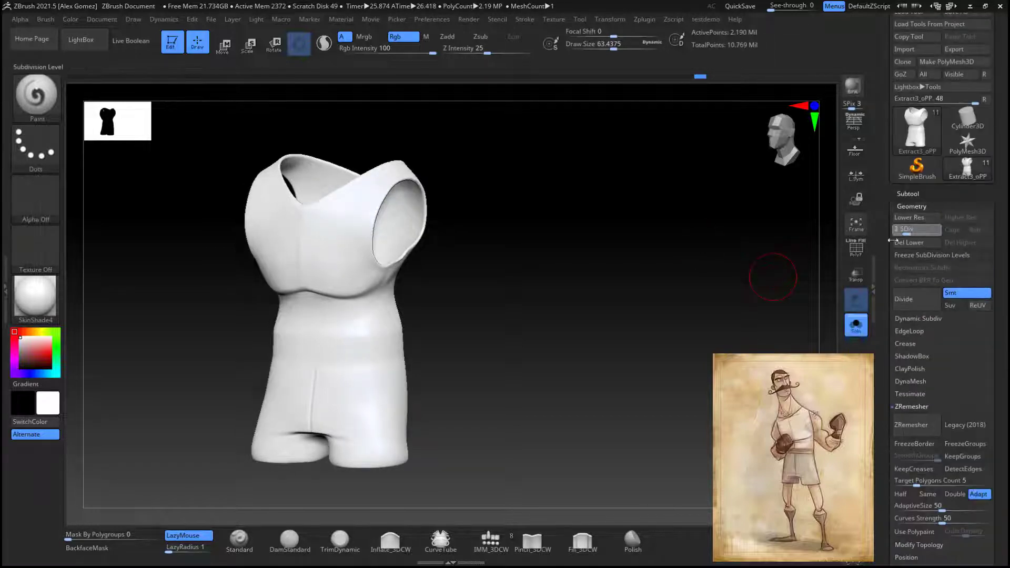
left_click_drag(893, 240, 889, 240)
Step: Make the BoxerDetails1_oPP body subtool active and set it to its lowest subdivision level
left_click(907, 194)
left_click(921, 224)
left_click_drag(989, 400, 989, 207)
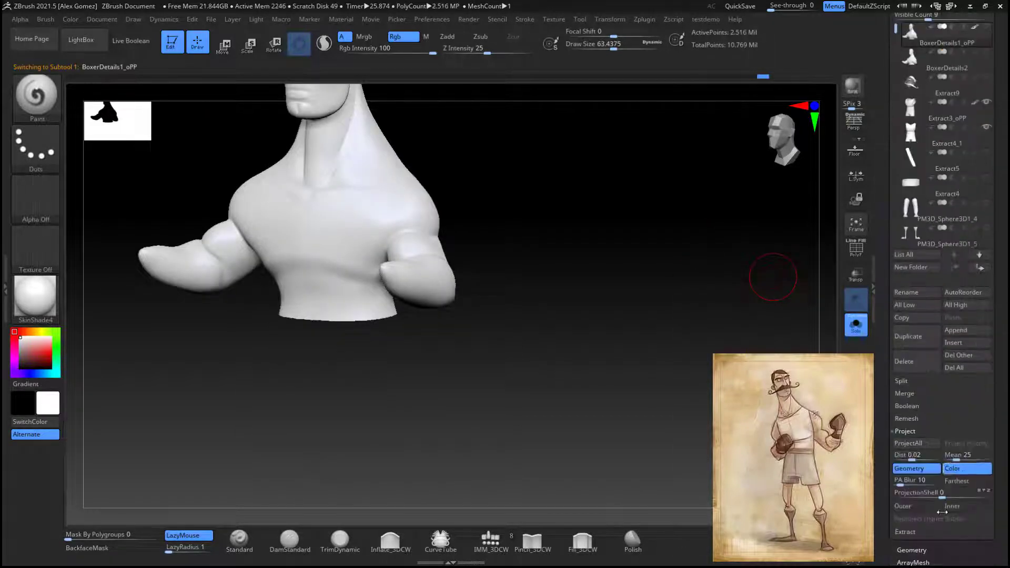
left_click(912, 550)
left_click_drag(981, 501, 981, 567)
left_click_drag(926, 115, 896, 115)
left_click(908, 79)
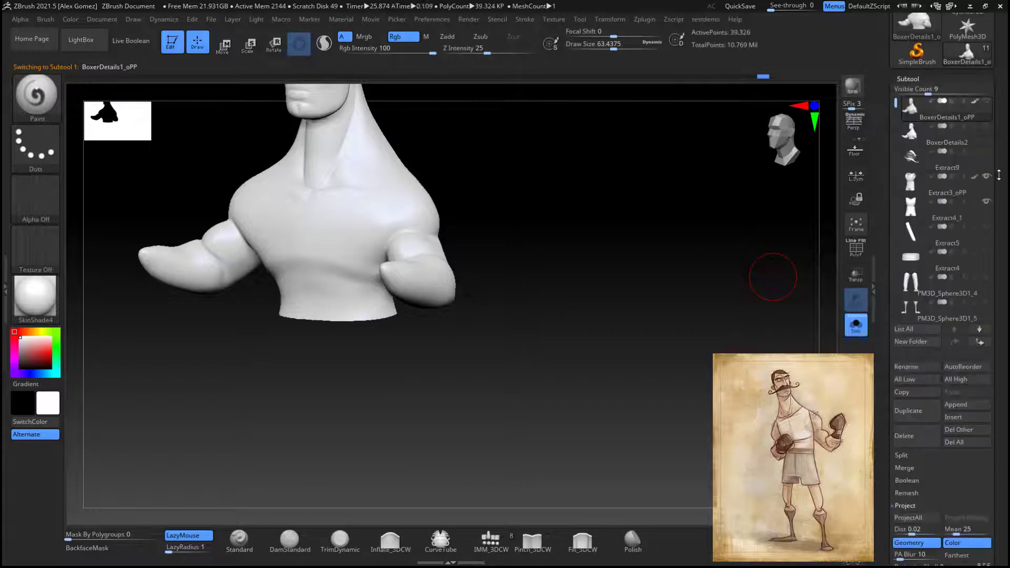
Step: Hide the Extract3_oPP and Extract4_1 outfit subtools
scroll(999, 175, "up", 3)
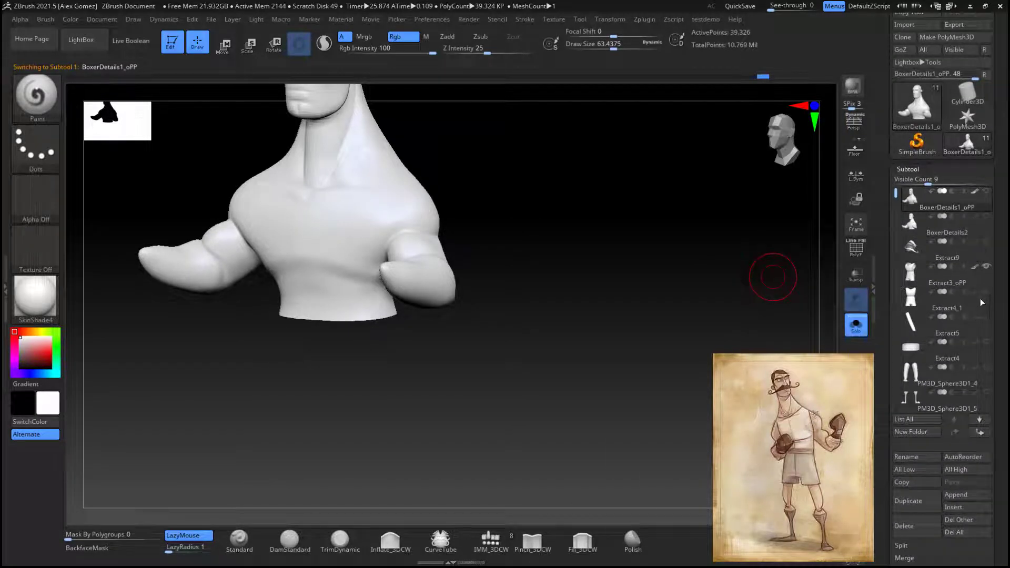
mouse_move(985, 271)
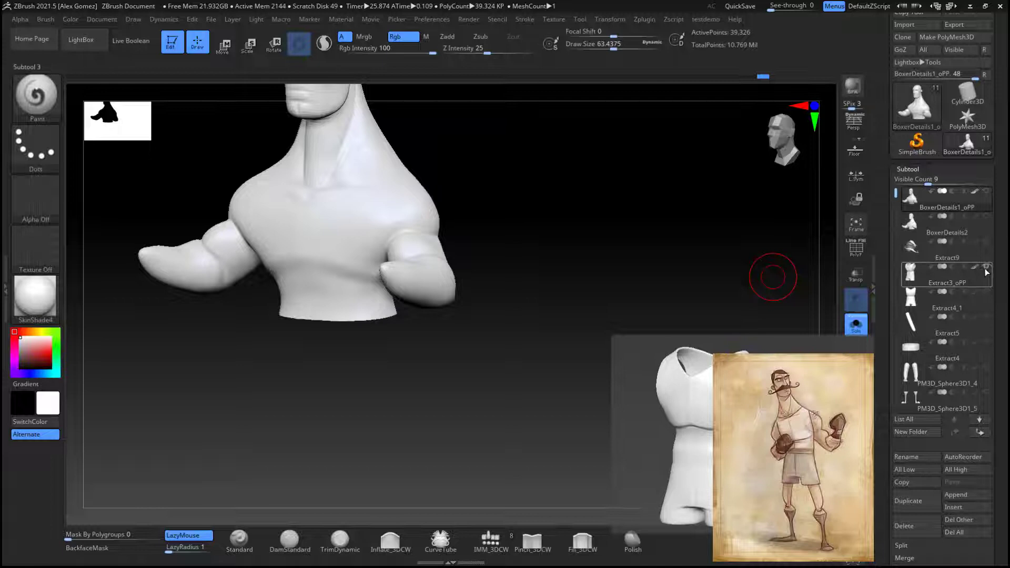
scroll(979, 284, "down", 2)
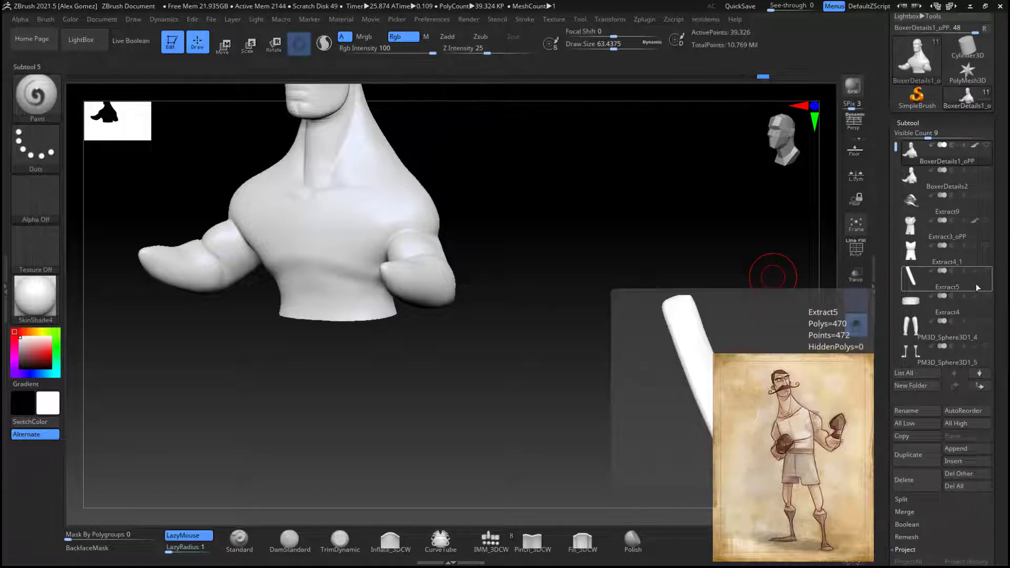
Step: Make the small Extract5 strip active and unwrap its UVs with UV Master
left_click(979, 284)
left_click(644, 19)
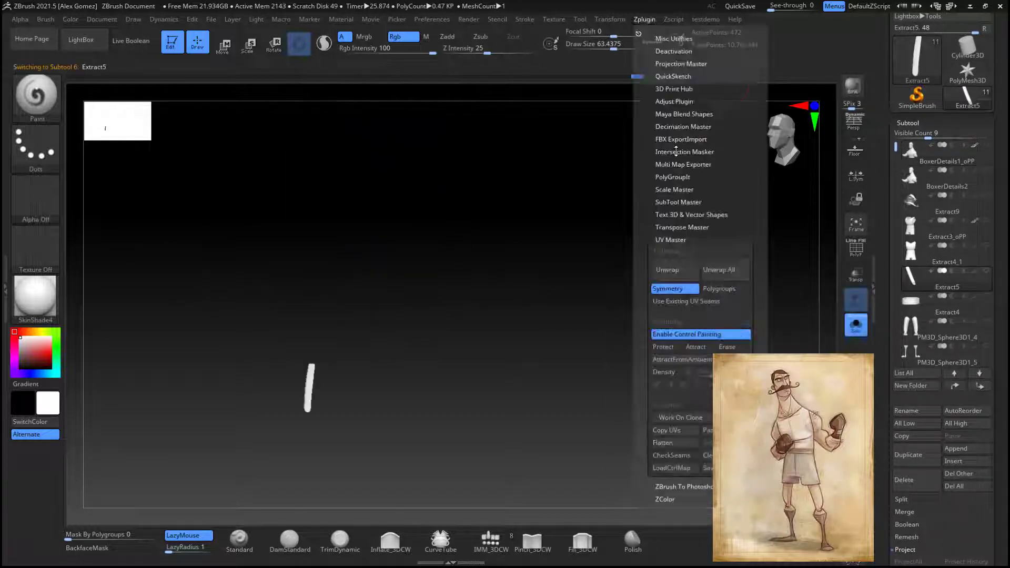
left_click(680, 269)
Step: Duplicate the Extract4 waistband and remesh the original with ZRemesher at a target polygon count of 0.5
mouse_move(953, 341)
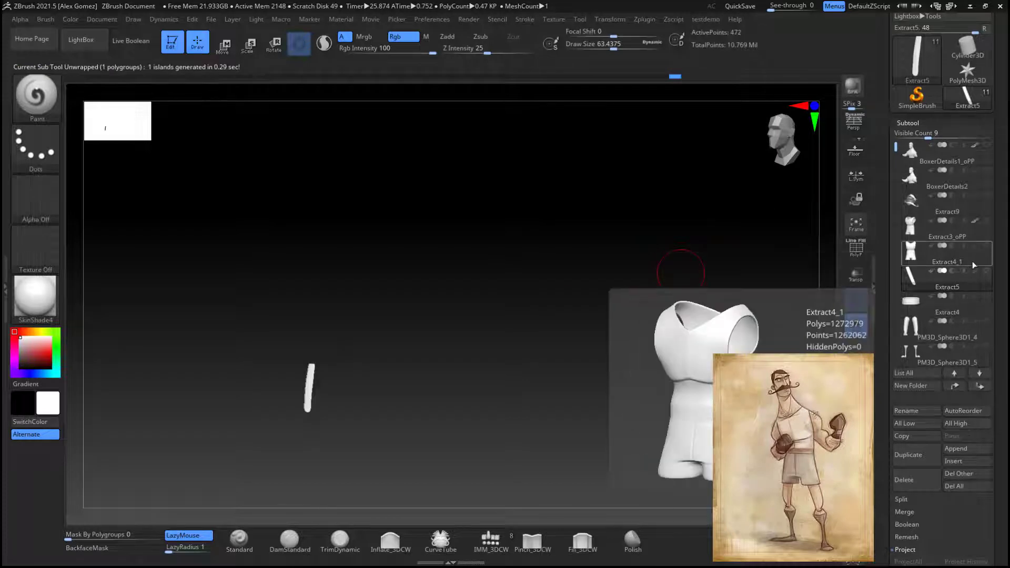
left_click(982, 314)
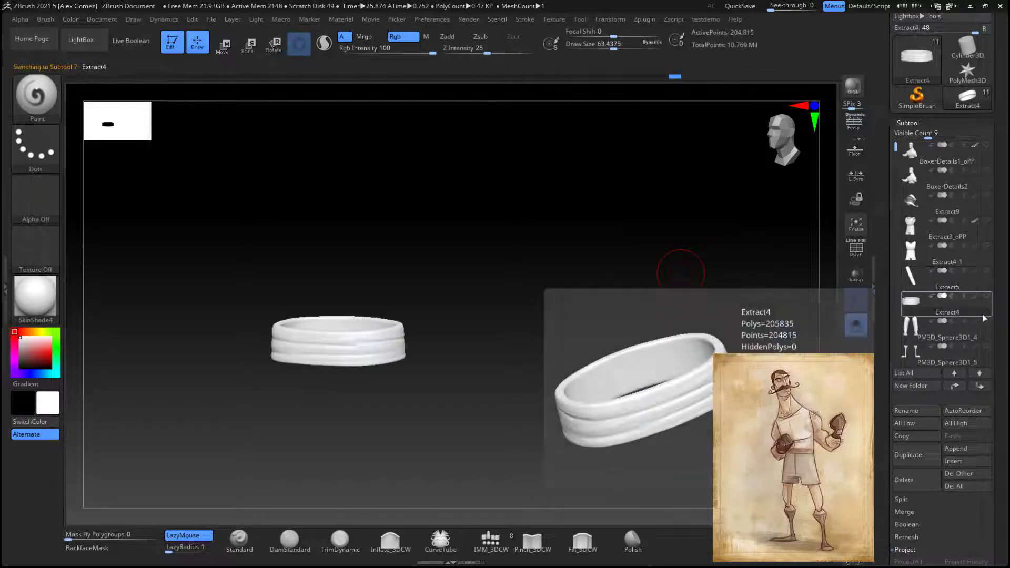
left_click(918, 455)
scroll(989, 337, "down", 2)
left_click_drag(996, 348, 995, 293)
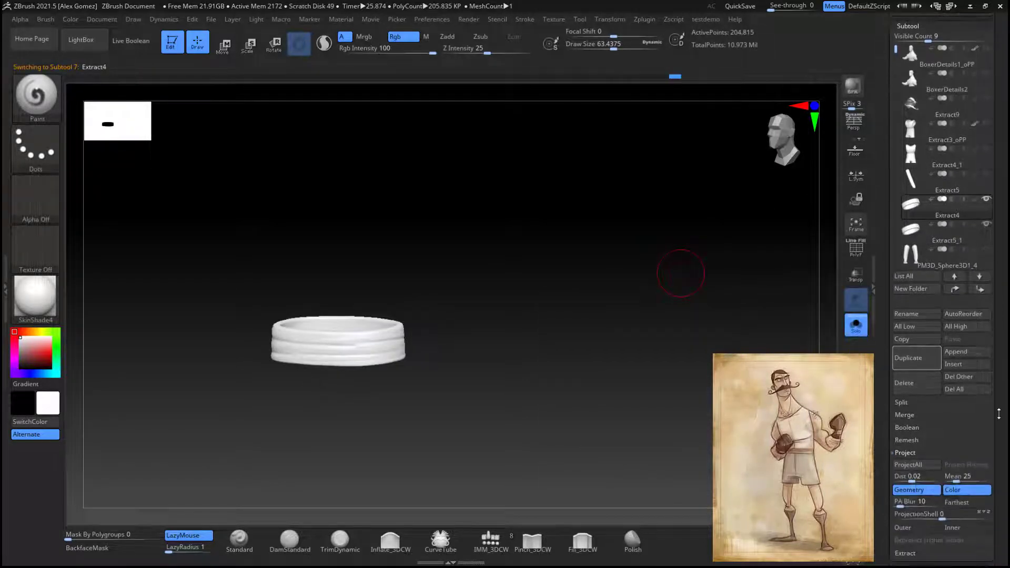
left_click_drag(999, 414, 999, 327)
left_click(914, 486)
left_click(922, 297)
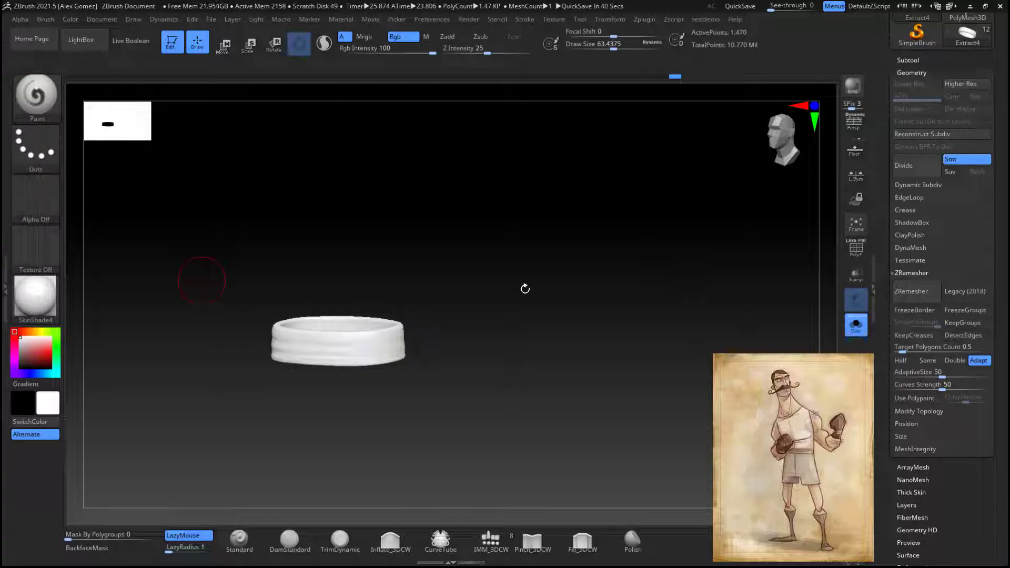
Step: Unwrap the remeshed waistband with UV Master and project the duplicate's detail onto its subdivided mesh
left_click(649, 24)
left_click(679, 291)
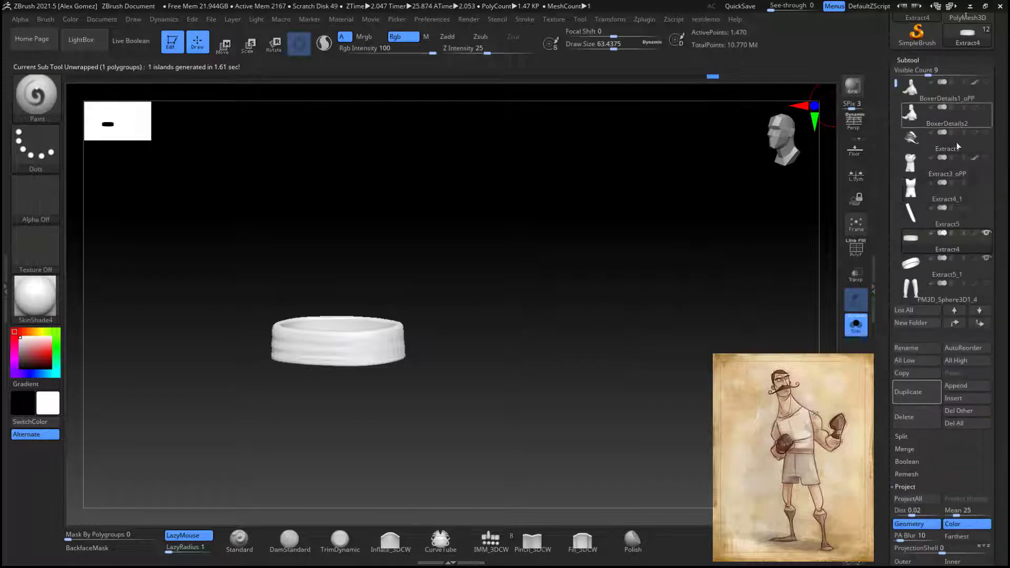
left_click(924, 499)
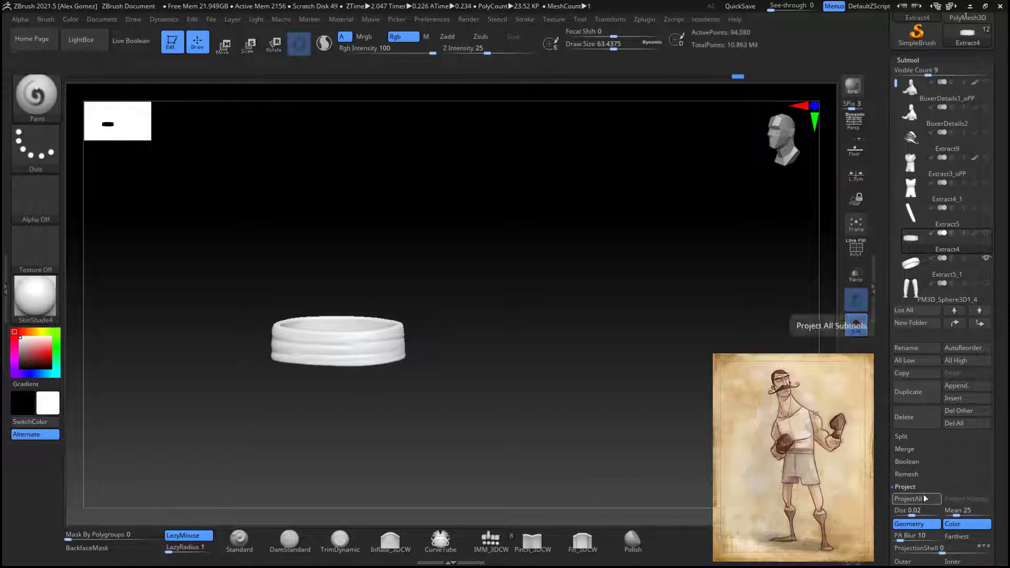
left_click(924, 498)
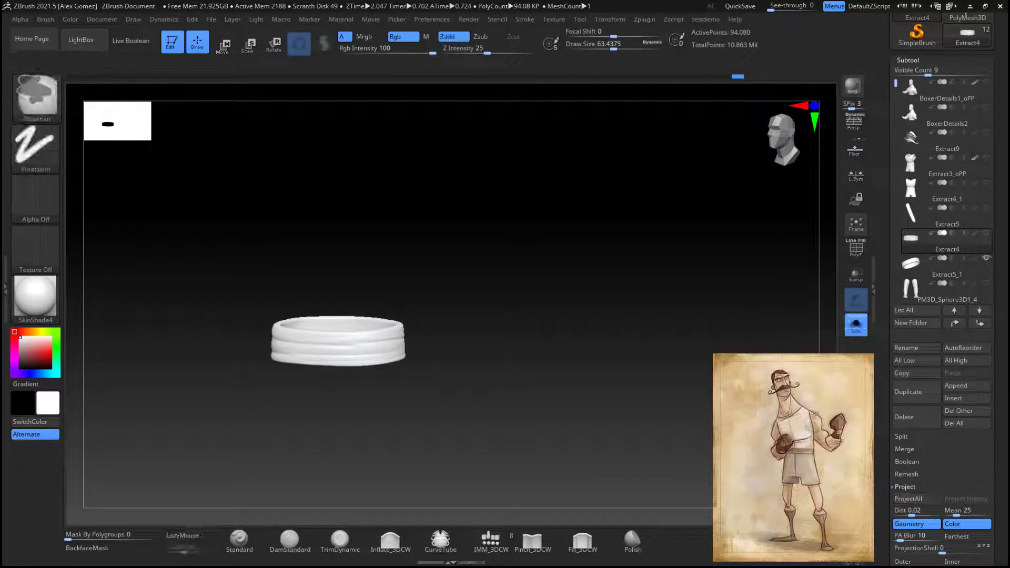
left_click(915, 498)
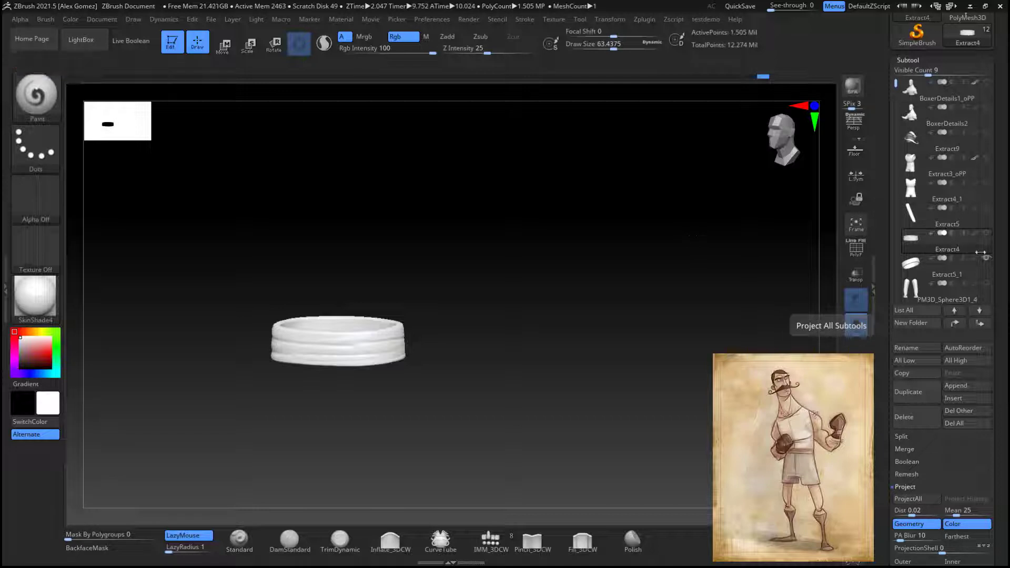
Step: Make the Extract4 waistband visible and set it to its lowest subdivision level
left_click(986, 233)
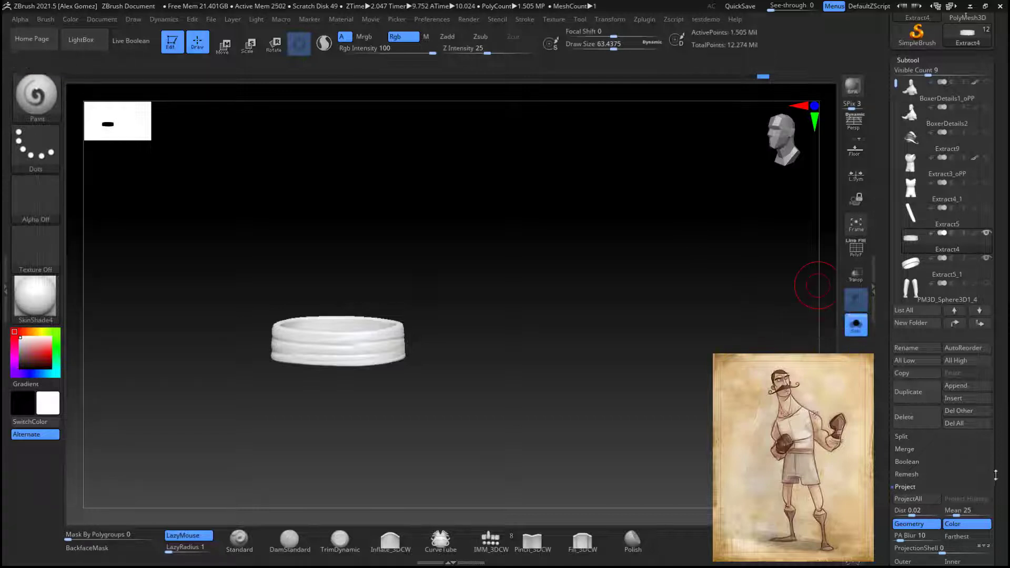
left_click_drag(996, 475, 996, 339)
left_click(930, 472)
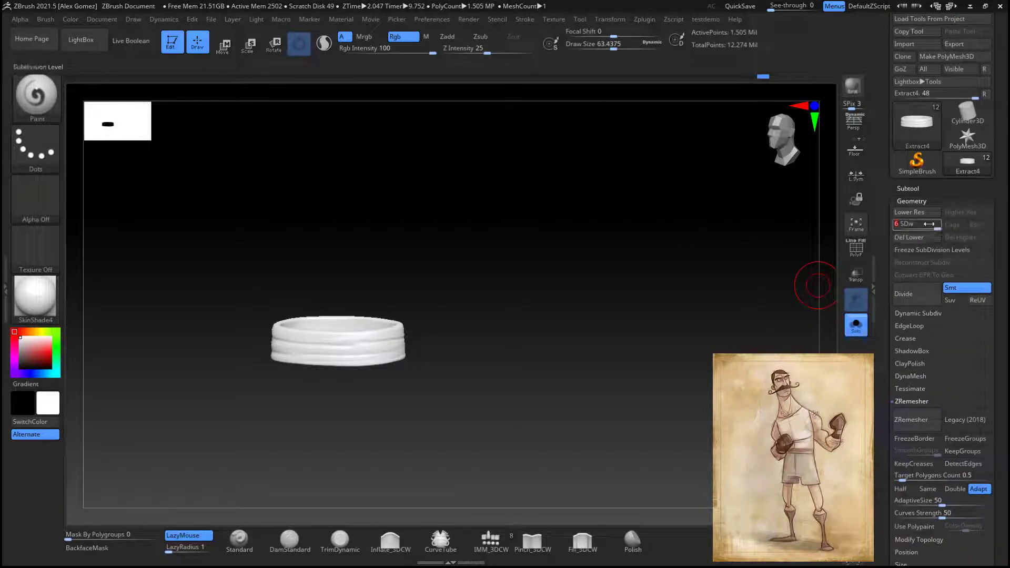
left_click_drag(929, 224, 895, 224)
left_click(908, 188)
Step: Duplicate the PM3D_Sphere3D1_4 legs and remesh the original with ZRemesher at a target polygon count of 5
left_click_drag(995, 375, 995, 347)
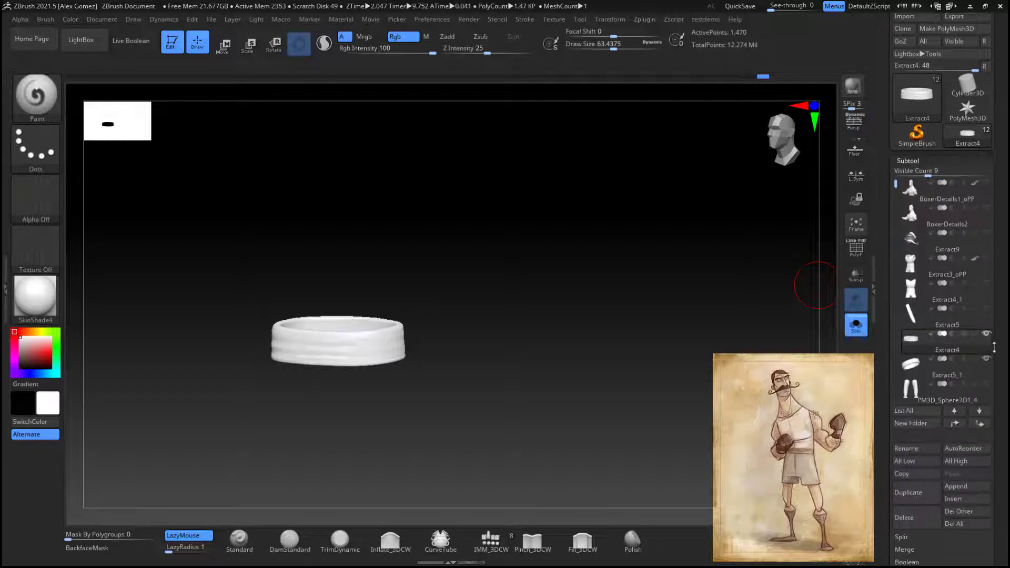
left_click(978, 398)
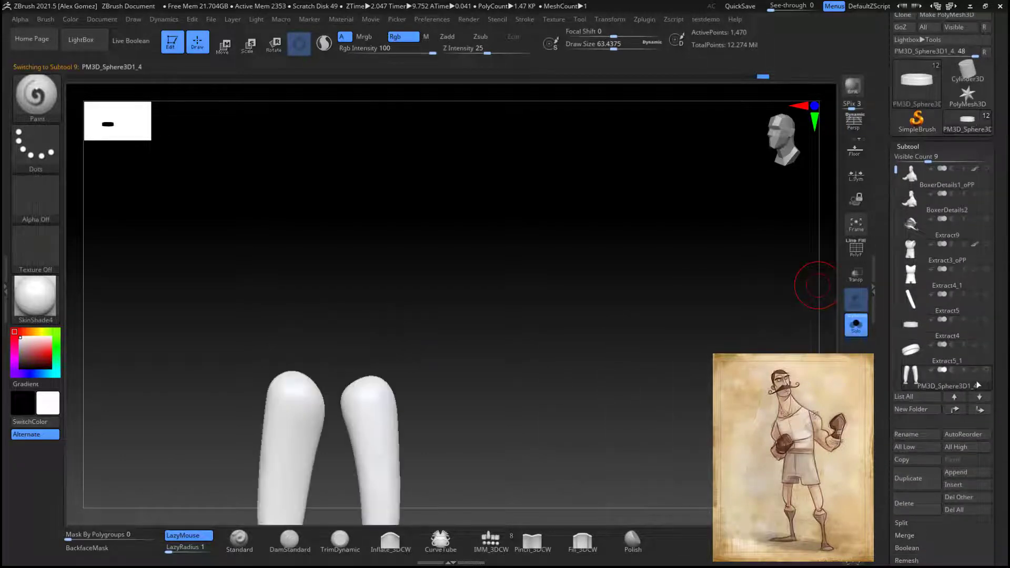
left_click_drag(977, 385, 960, 287)
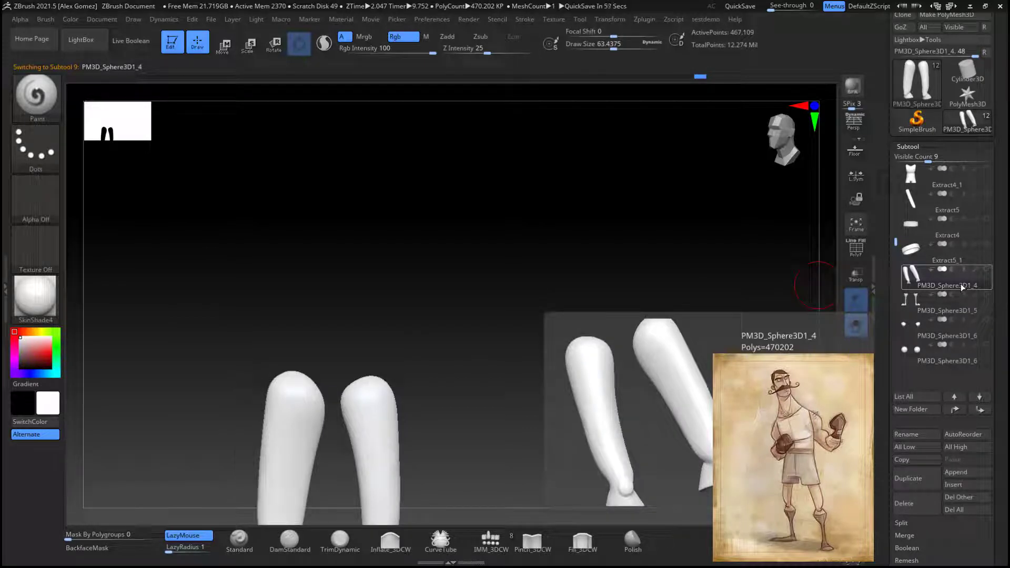
key("ctrl+shift+d")
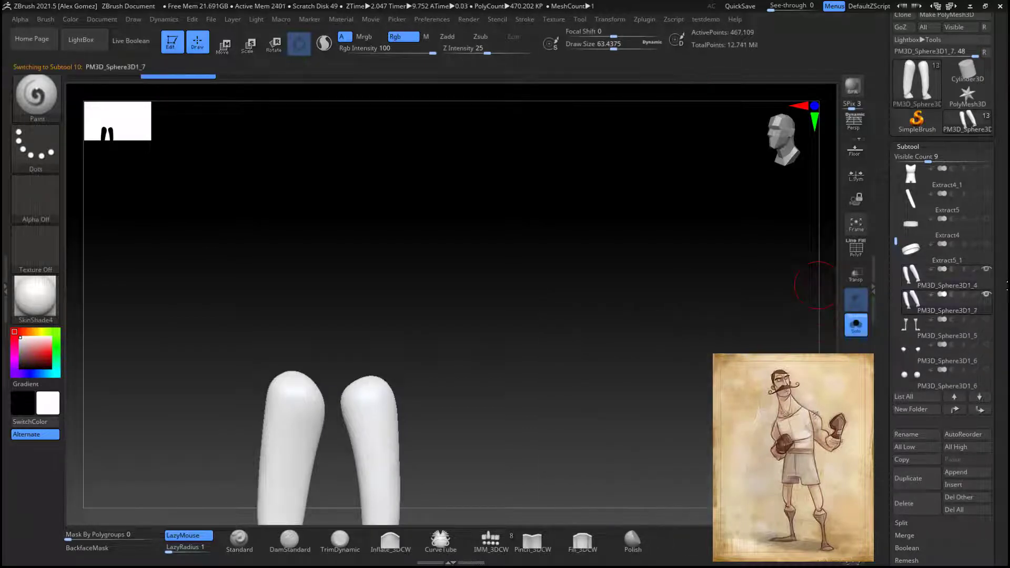
left_click(971, 281)
left_click_drag(997, 517, 996, 343)
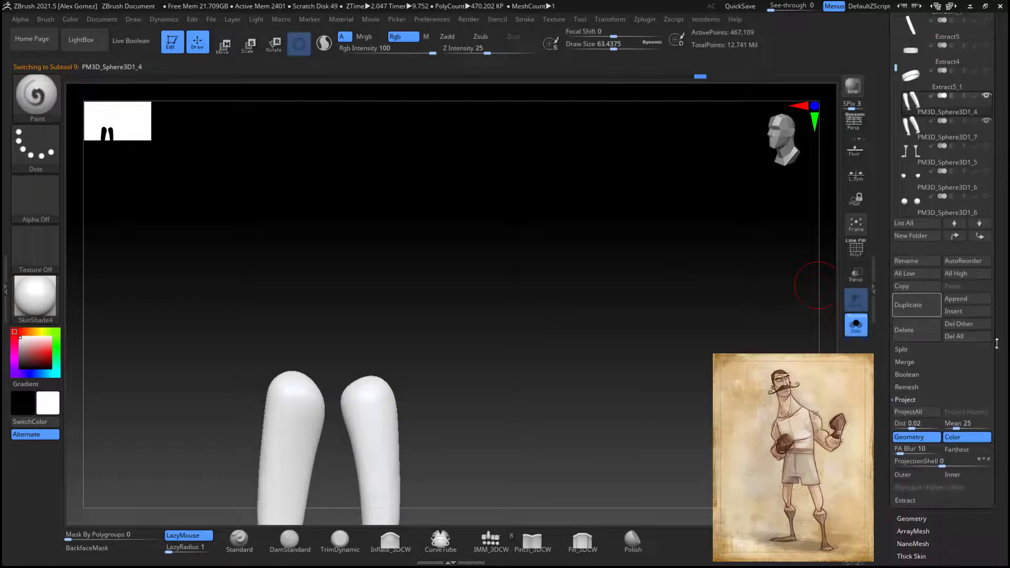
left_click(922, 519)
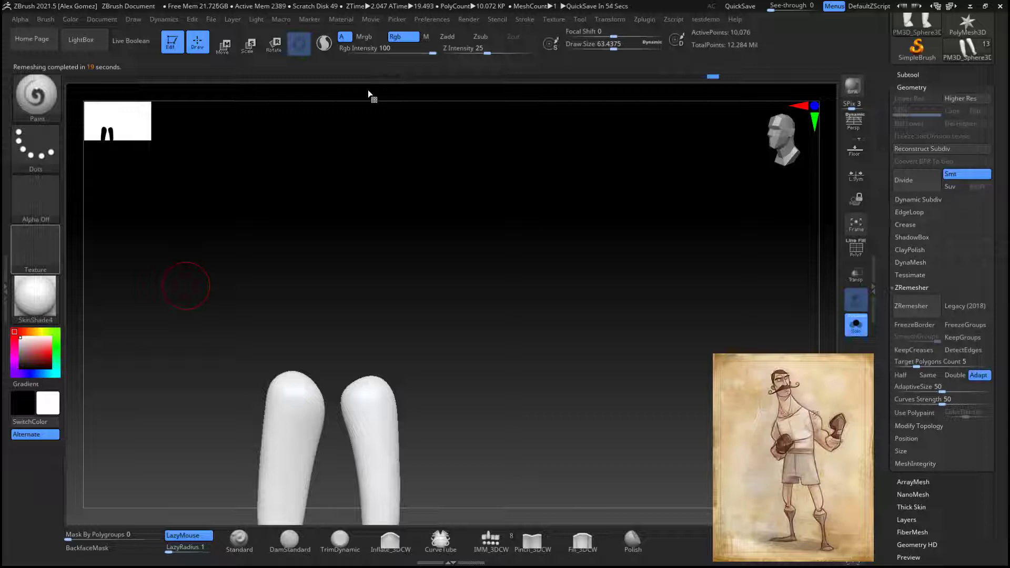
Step: Unwrap the UVs of the remeshed legs with UV Master and subdivide the mesh for projection
left_click_drag(345, 263, 592, 266)
key("f")
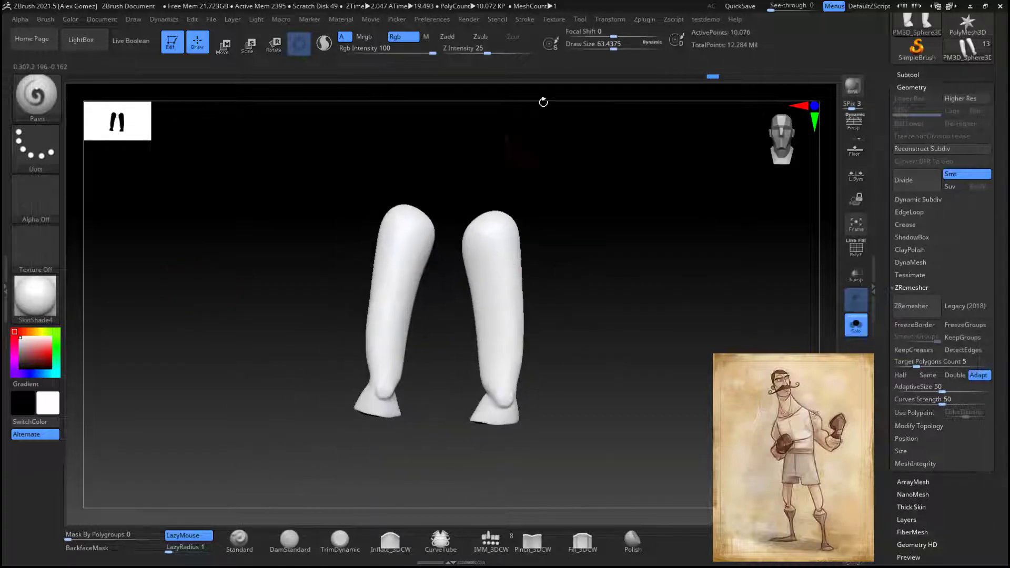
left_click(643, 19)
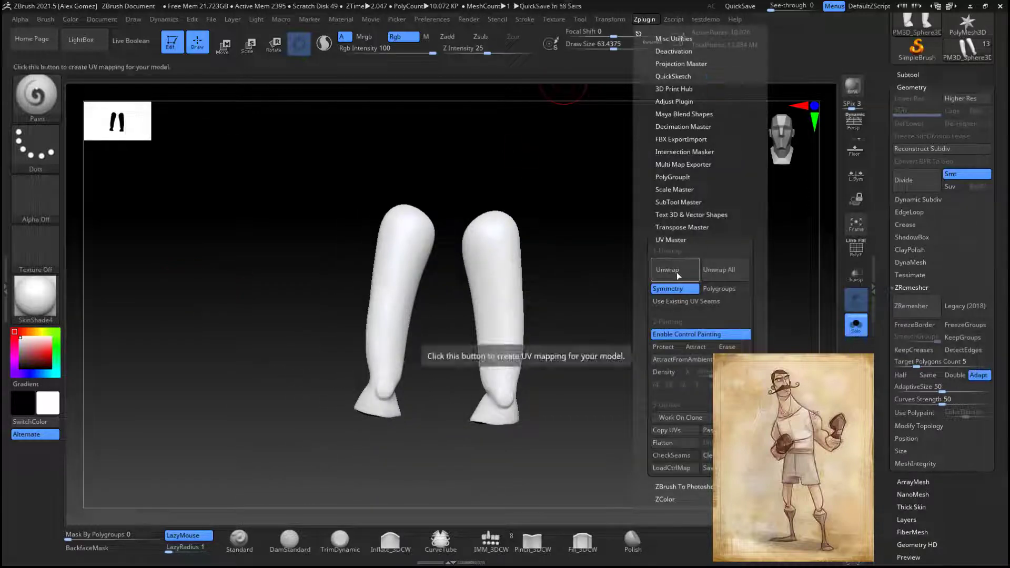
left_click(677, 272)
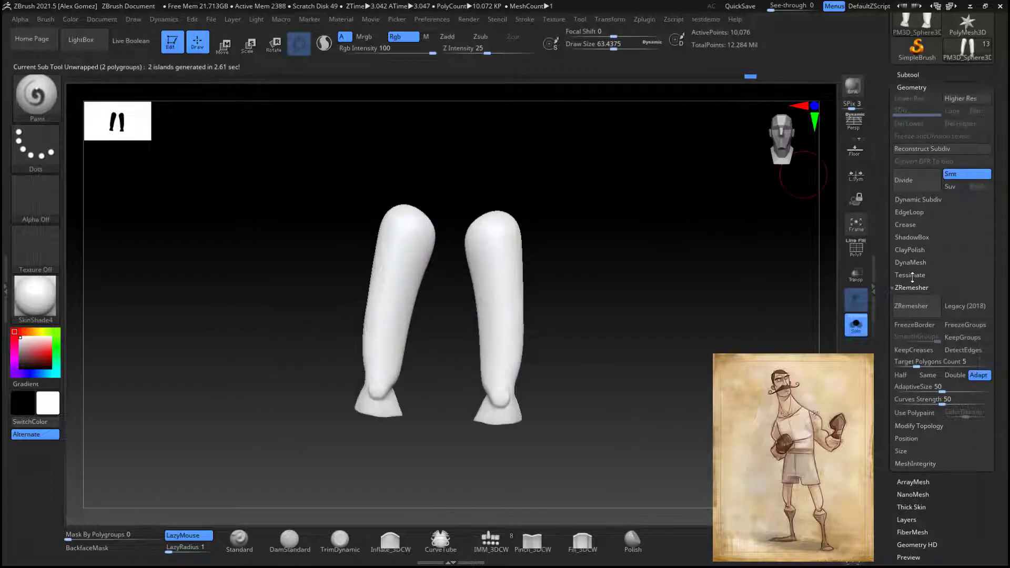
left_click(907, 75)
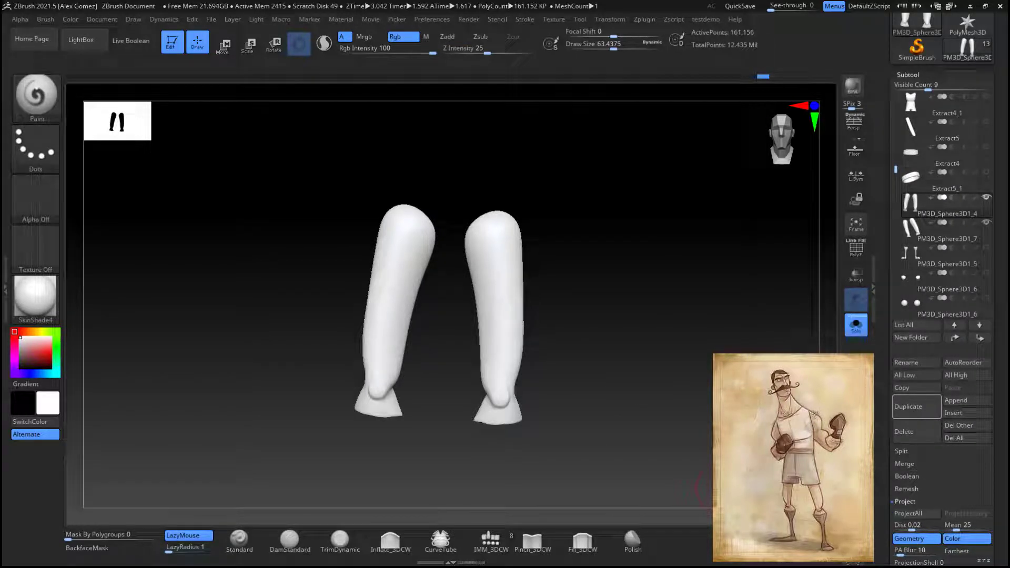
Step: Project the duplicate's detail onto the subdivided PM3D_Sphere3D1_4 legs and set them to their lowest subdivision level
left_click(912, 513)
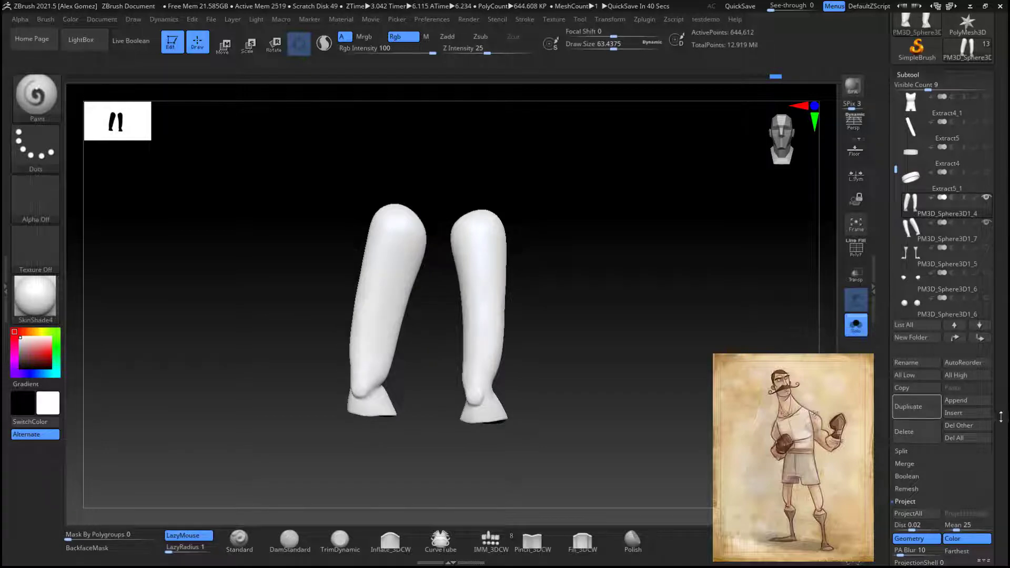
left_click_drag(1001, 420, 1000, 212)
left_click(912, 413)
left_click_drag(988, 489, 989, 564)
left_click_drag(935, 257, 897, 254)
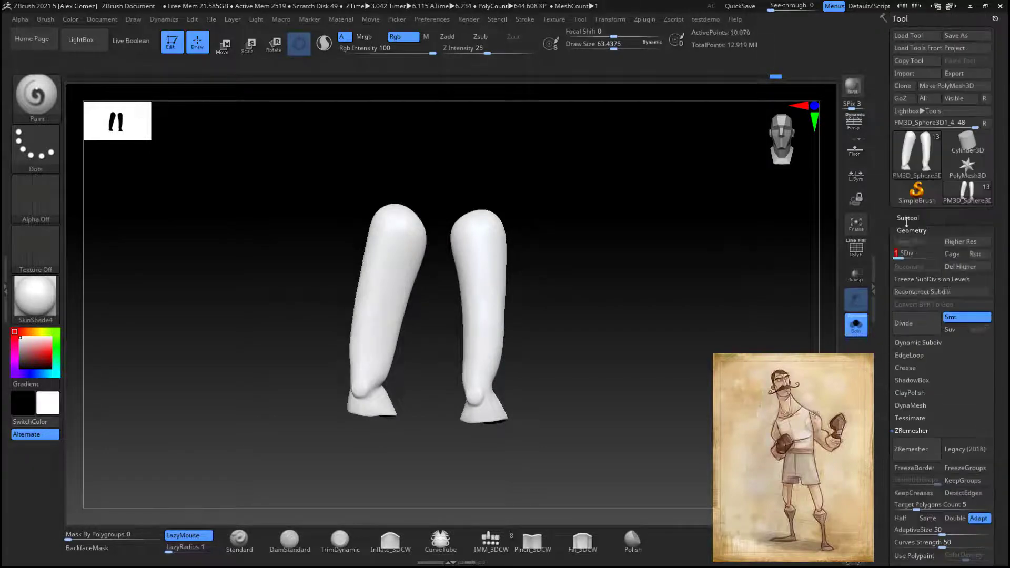
Step: Select the PM3D_Sphere3D1_5 lower legs with feet and duplicate the subtool
left_click(908, 217)
left_click(969, 401)
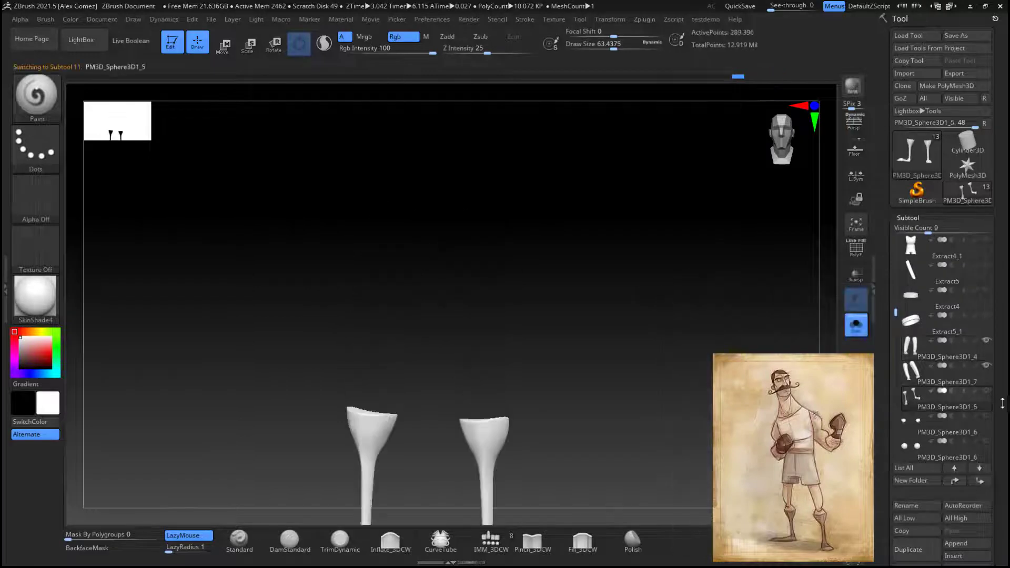
scroll(979, 382, "down", 4)
left_click_drag(662, 424, 532, 399)
left_click(915, 535)
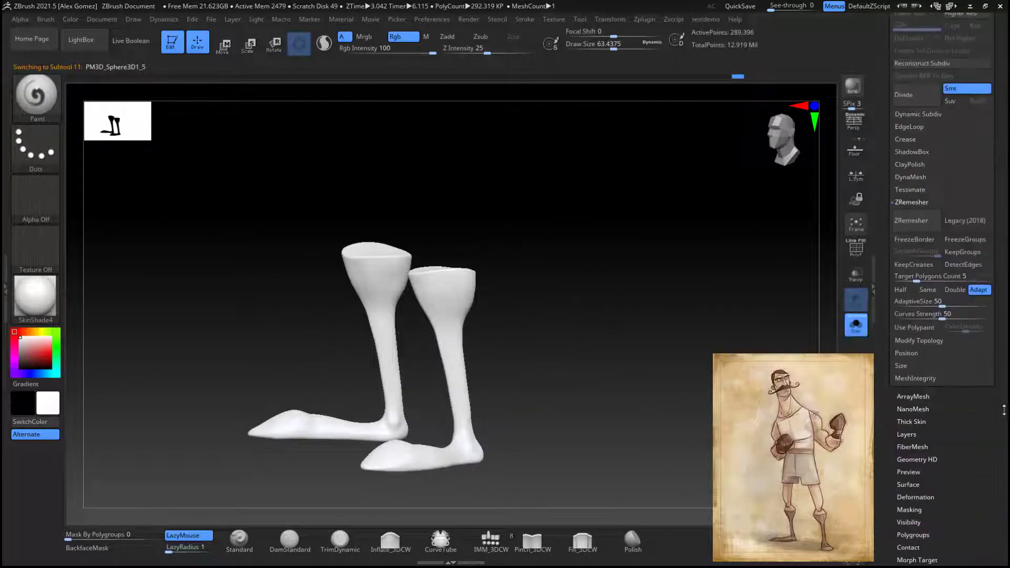
left_click(908, 99)
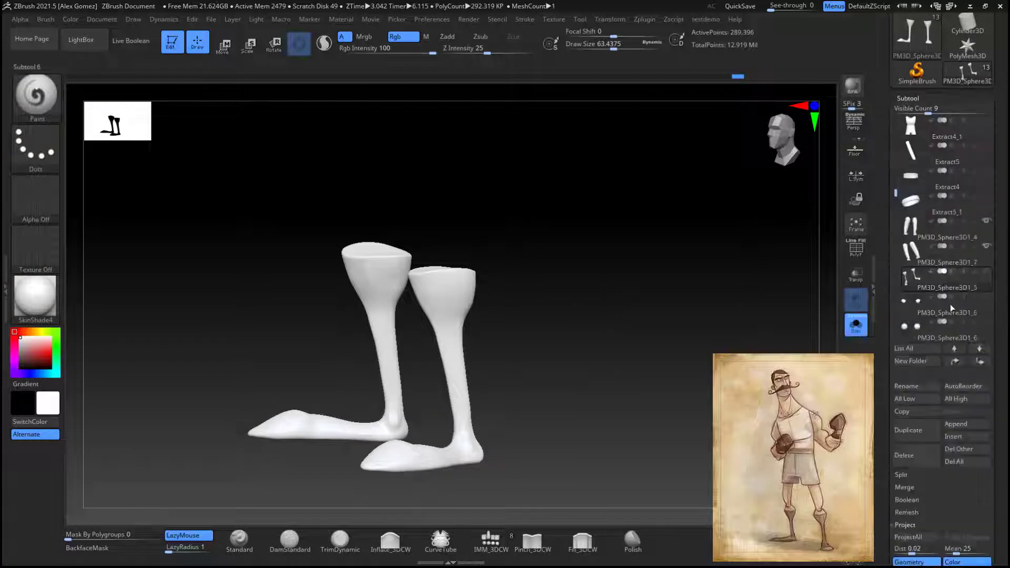
left_click(917, 430)
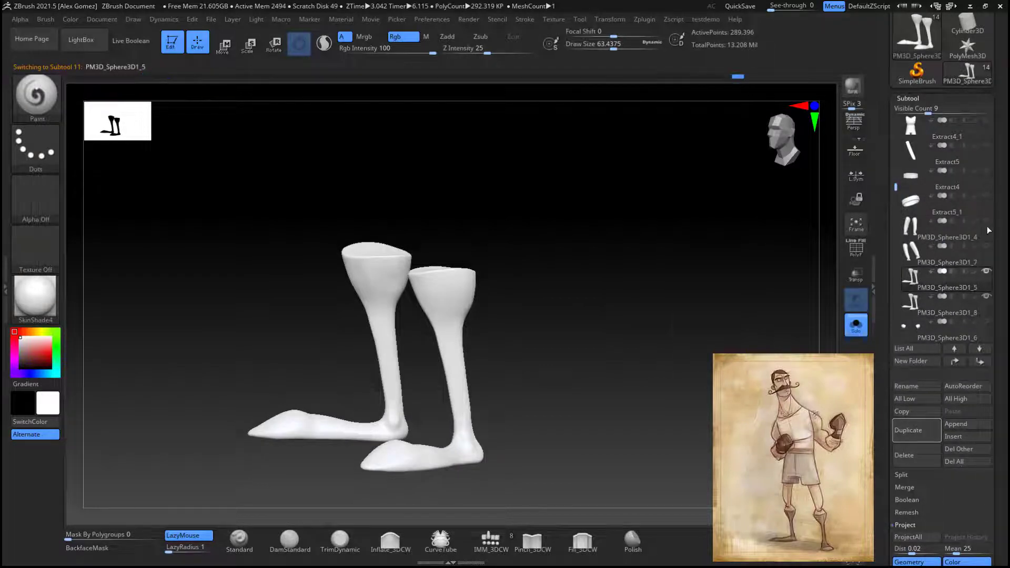
Step: Remesh the original lower legs with ZRemesher at a target polygon count of 5 and unwrap their UVs with UV Master
left_click_drag(1001, 412, 1001, 316)
left_click(903, 362)
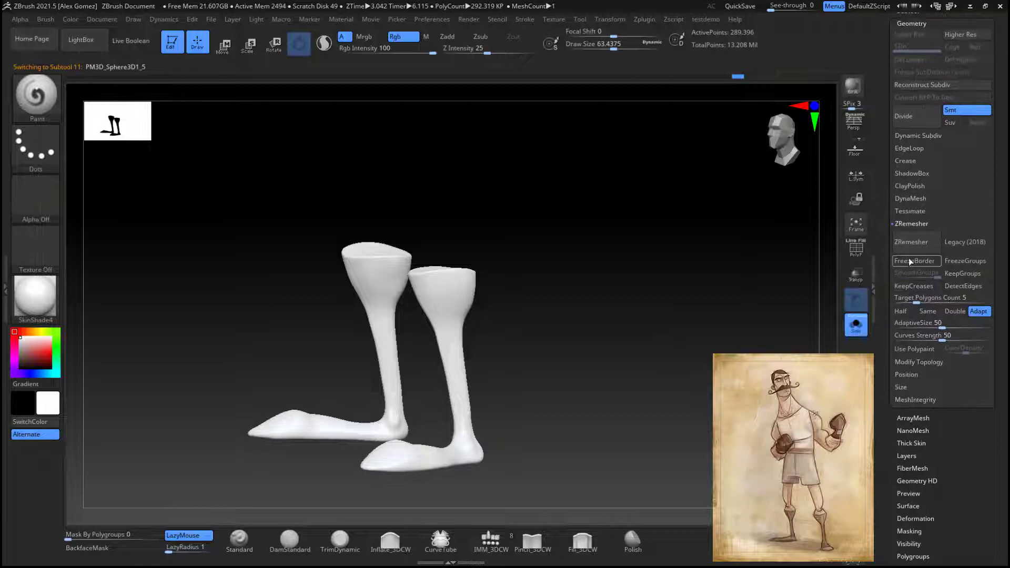
left_click(917, 243)
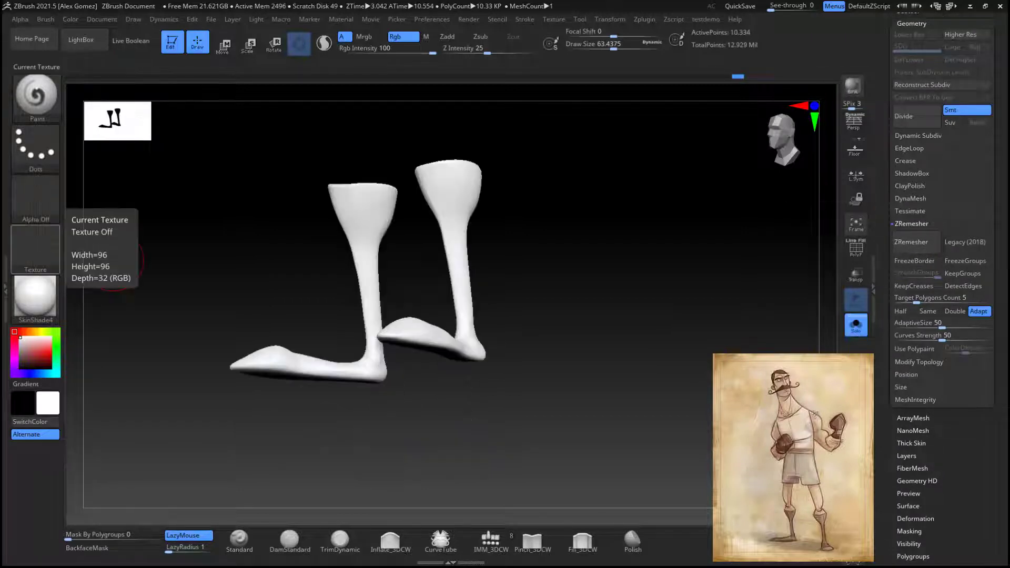
left_click(644, 20)
left_click(675, 271)
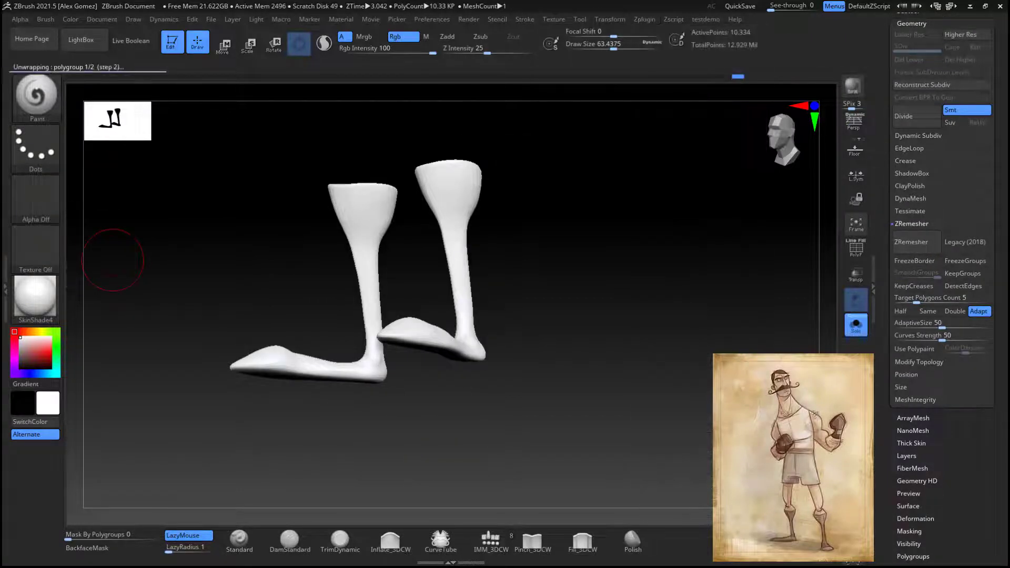
left_click_drag(591, 197, 639, 284)
Step: Subdivide the remeshed lower legs and project the duplicate's detail onto them with ProjectAll
left_click_drag(1001, 35, 957, 91)
left_click(910, 101)
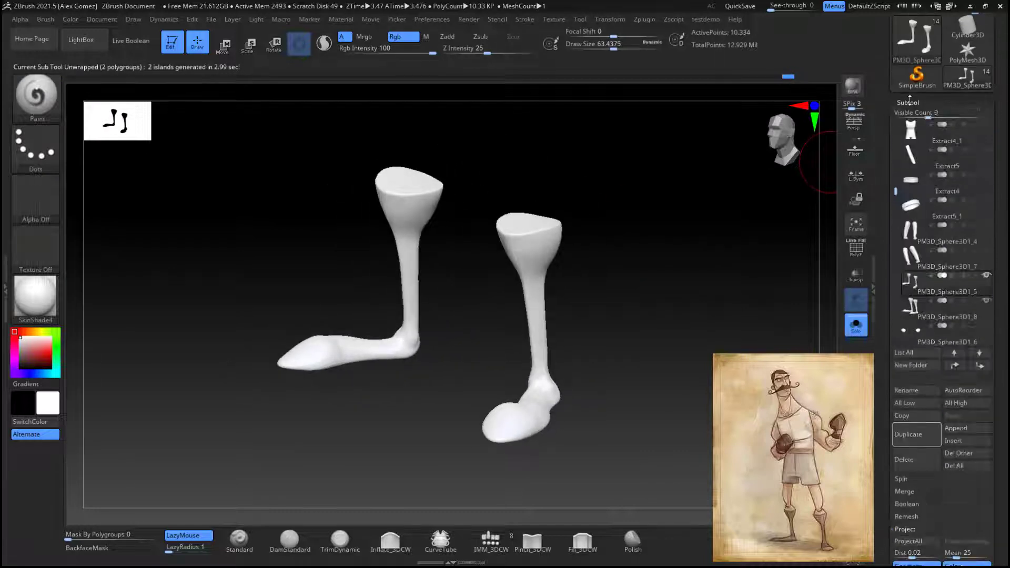
left_click(934, 541)
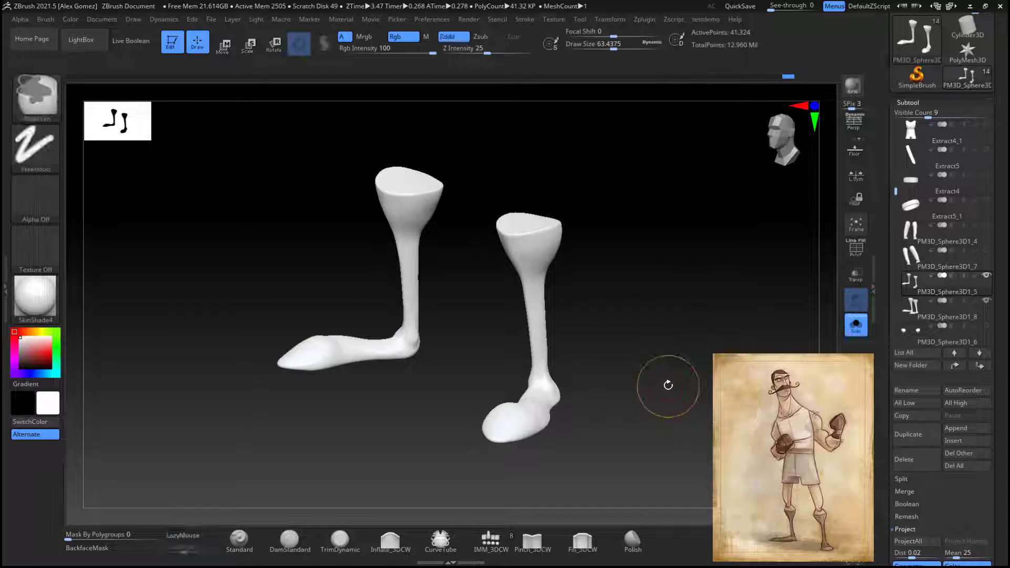
key("ctrl+d")
left_click(906, 529)
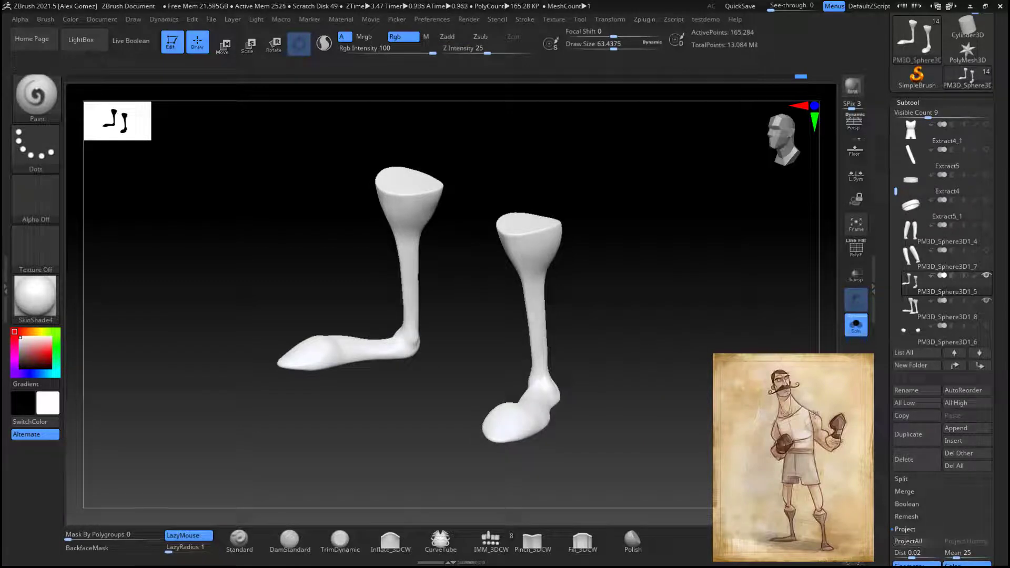
key("ctrl+d")
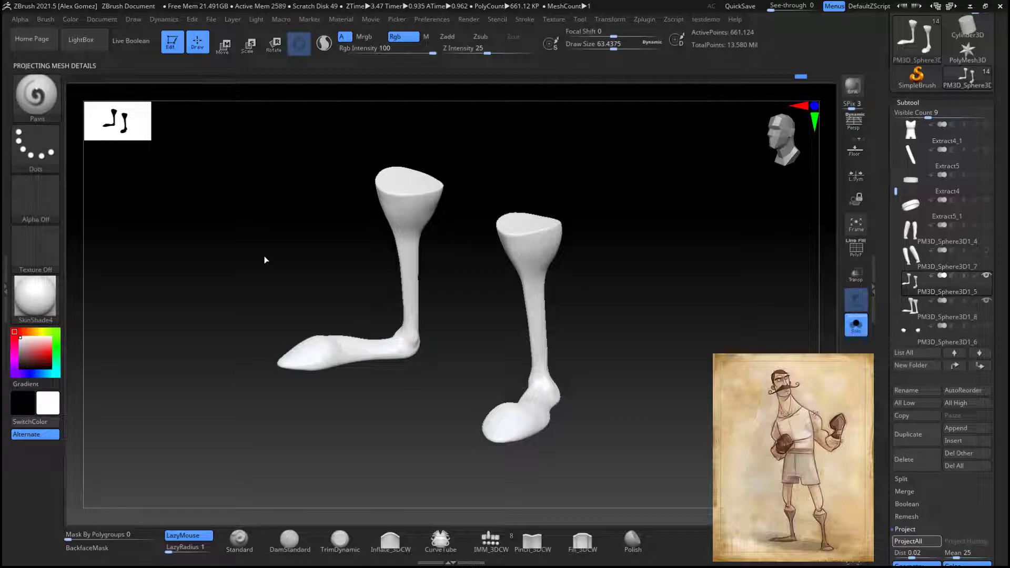
Step: Set the projected PM3D_Sphere3D1_5 lower legs to their lowest subdivision level
mouse_move(624, 369)
left_mouse_down()
mouse_move(618, 354)
mouse_move(668, 356)
mouse_move(616, 342)
left_mouse_up()
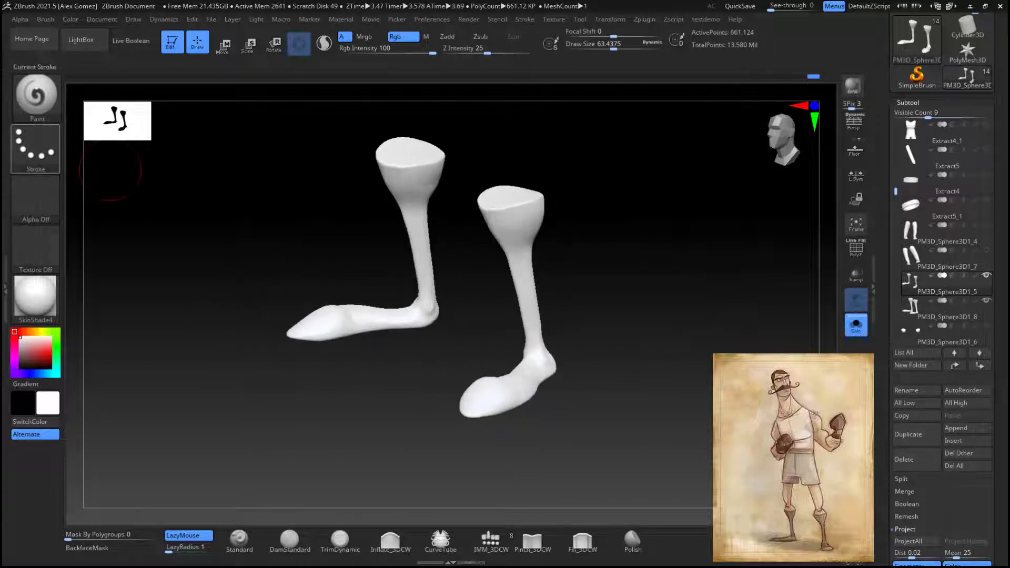
left_click_drag(672, 312, 639, 307, "alt")
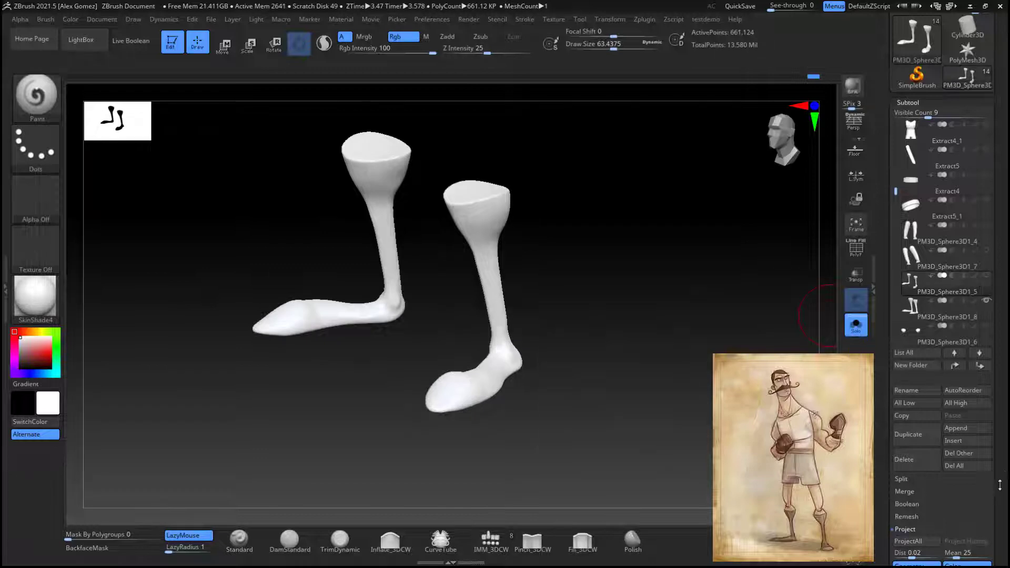
left_click_drag(1000, 485, 1001, 282)
left_click(912, 444)
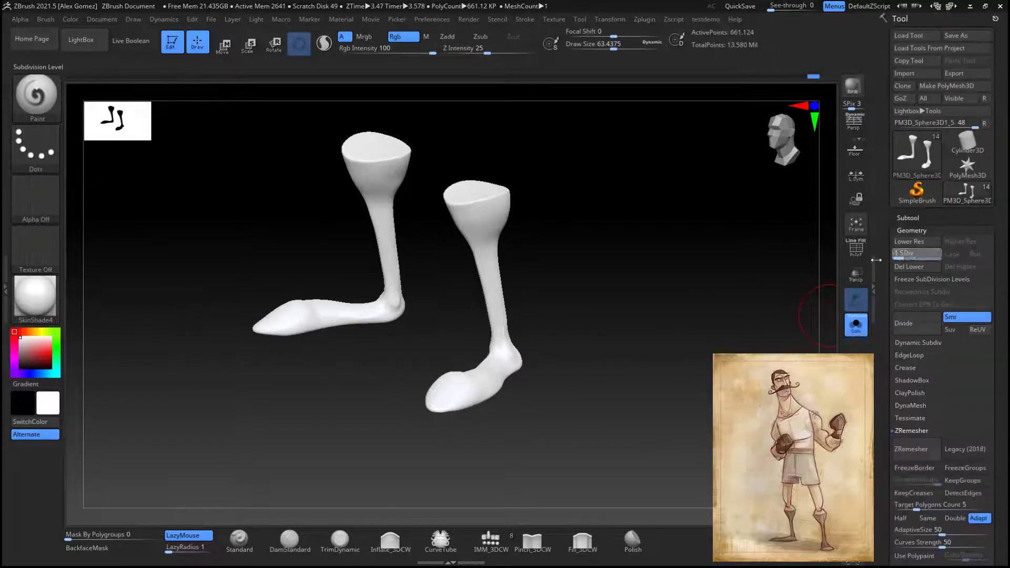
Step: Duplicate the PM3D_Sphere3D1_6 boxing gloves and remesh the original with ZRemesher at a target polygon count of 5
left_click(908, 218)
left_click(922, 408)
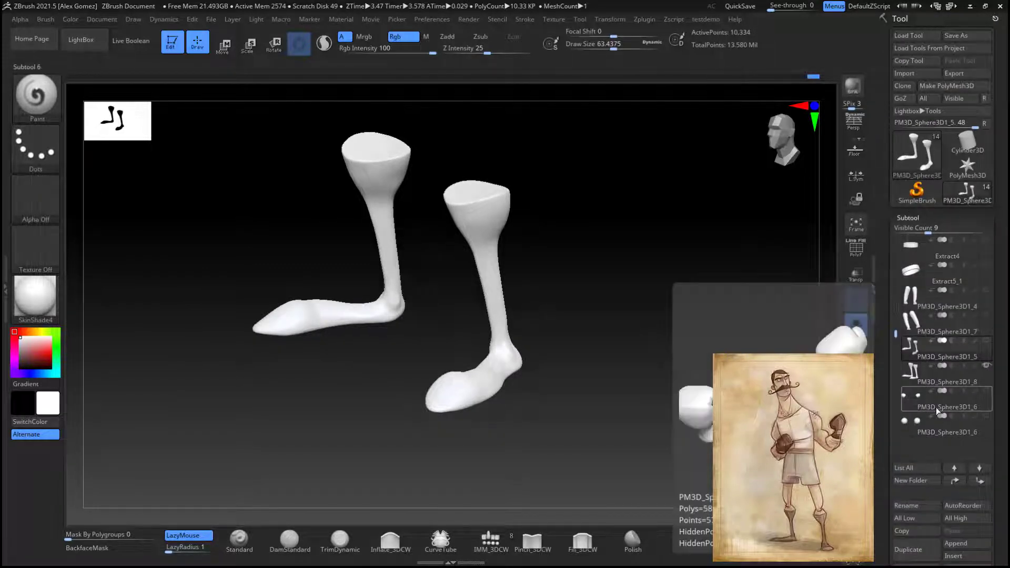
left_click(915, 549)
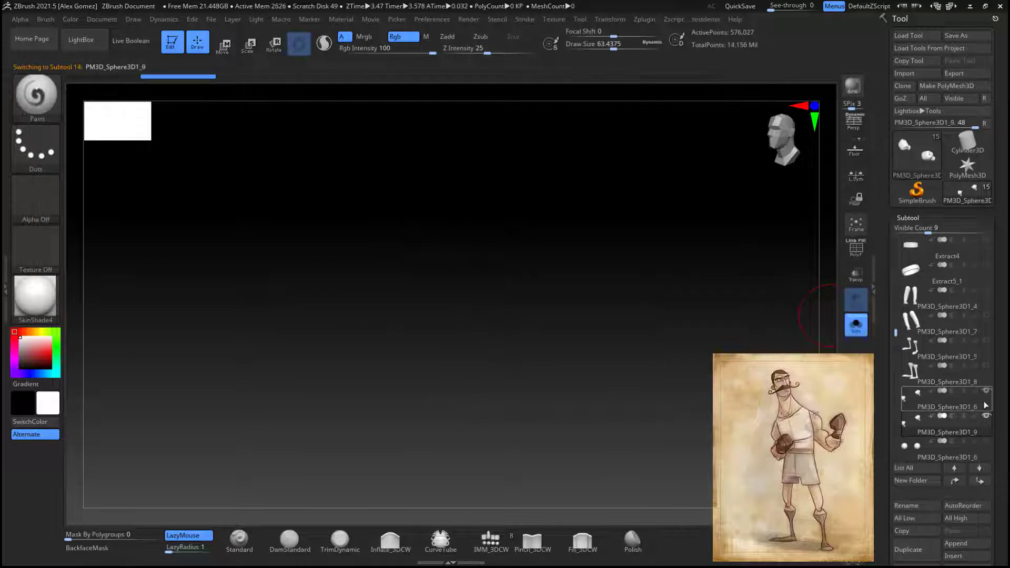
scroll(922, 504, "down", 5)
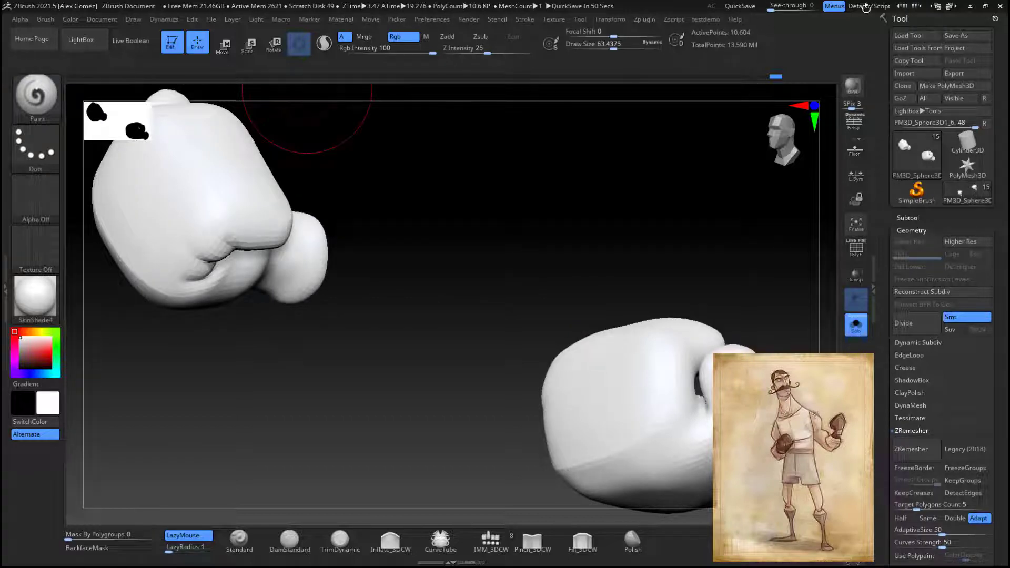
Step: Unwrap the UVs of the remeshed boxing gloves with UV Master
left_click(672, 21)
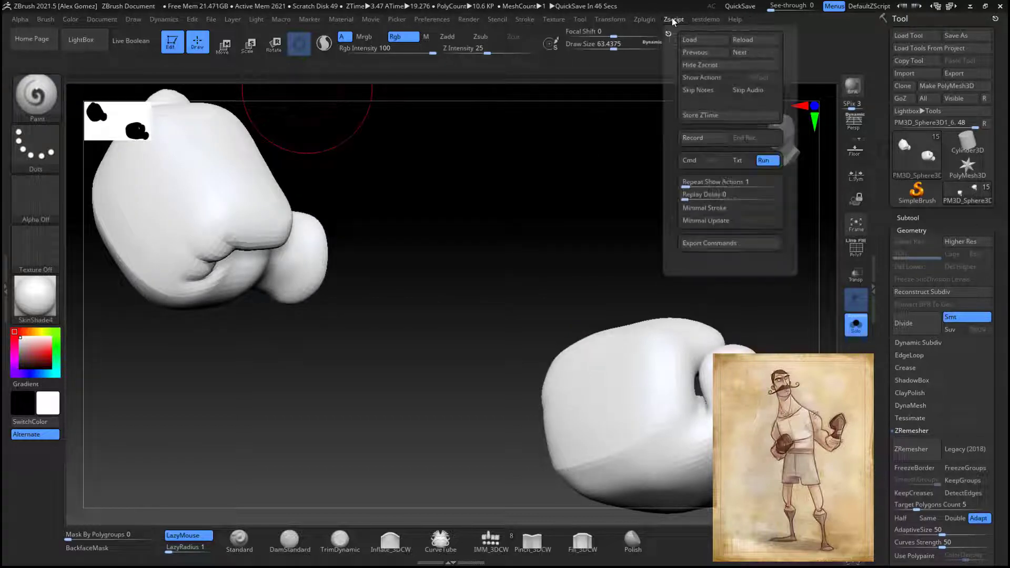
mouse_move(645, 20)
left_click(676, 271)
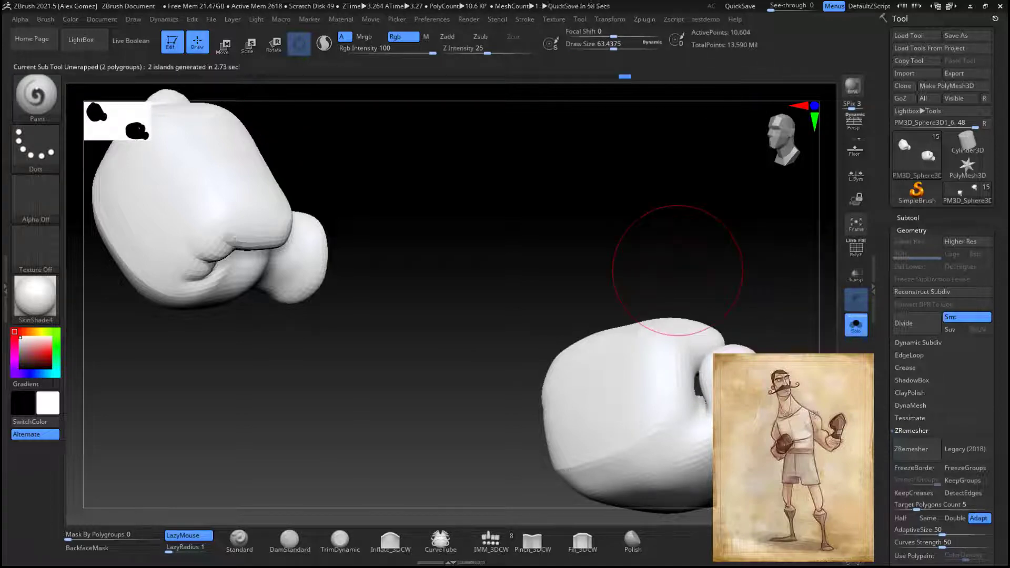
left_click_drag(439, 113, 633, 221)
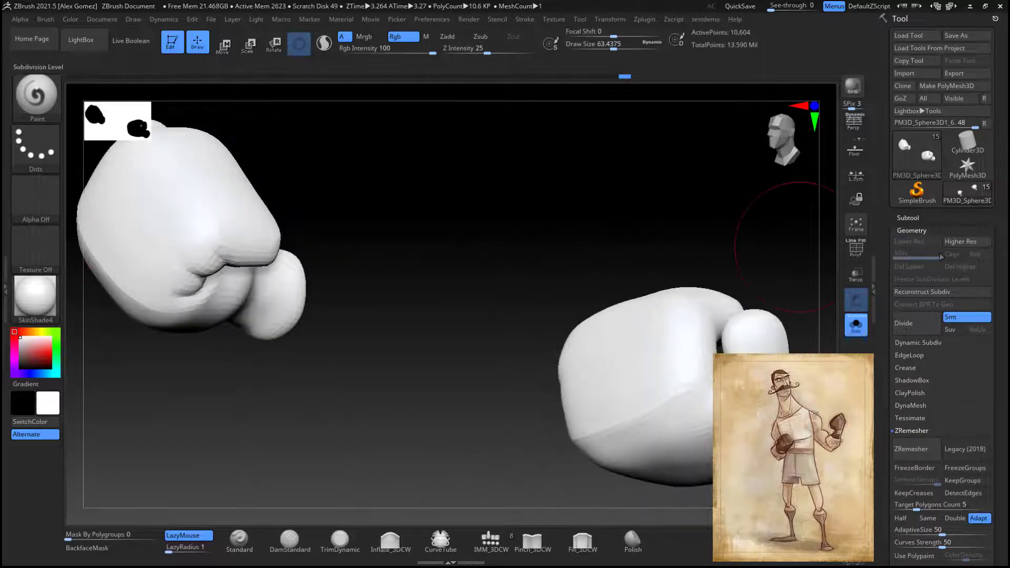
Step: Subdivide the boxing gloves up to level 5, projecting the duplicate's detail onto them as the resolution increases
key("ctrl+d")
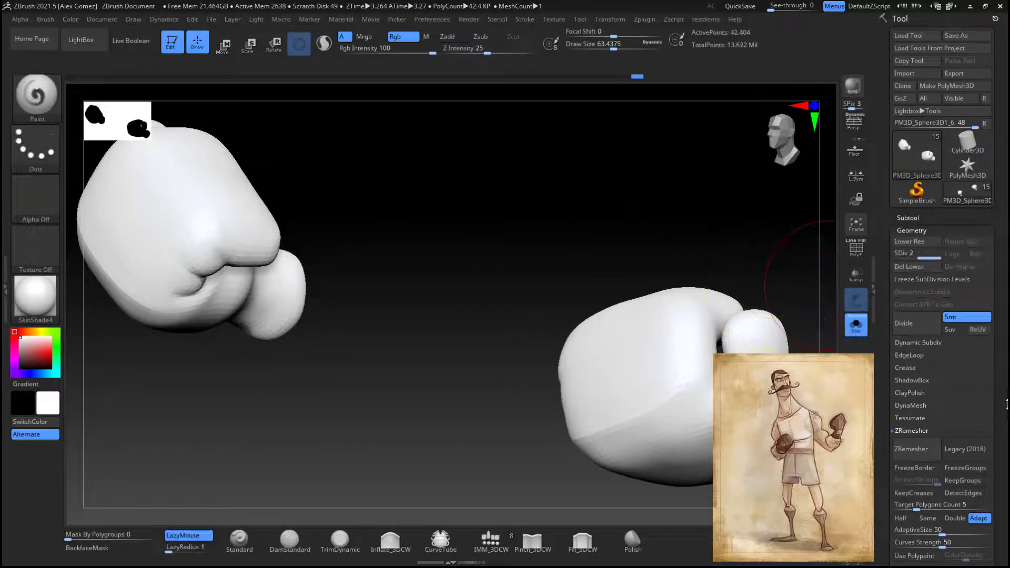
left_click(908, 217)
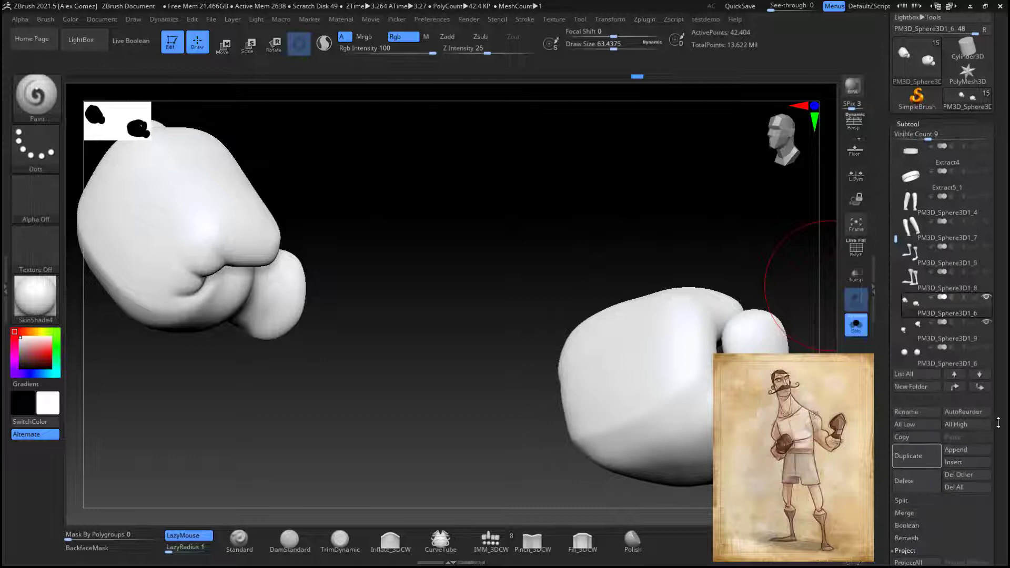
key("ctrl+d")
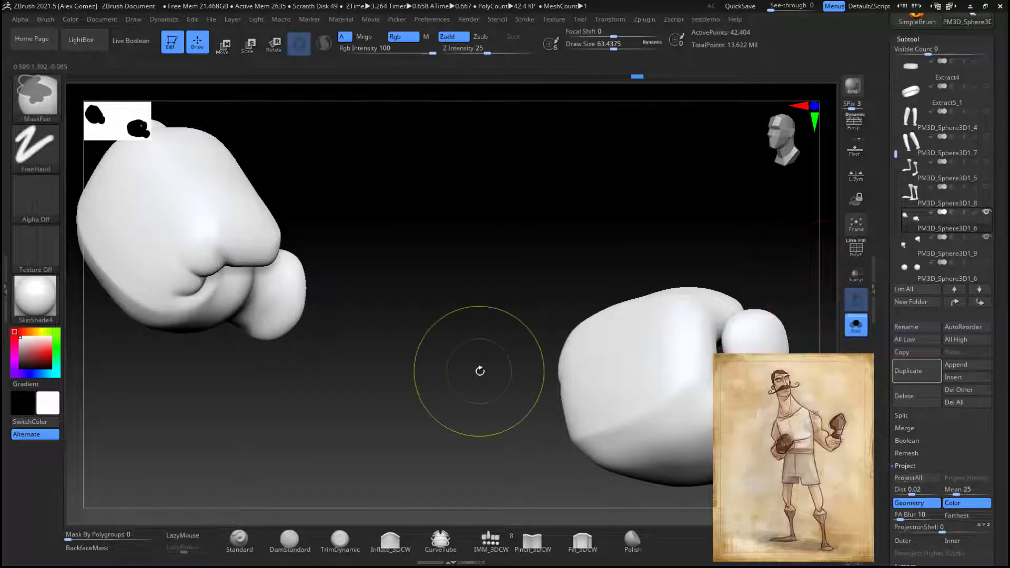
left_click(907, 481)
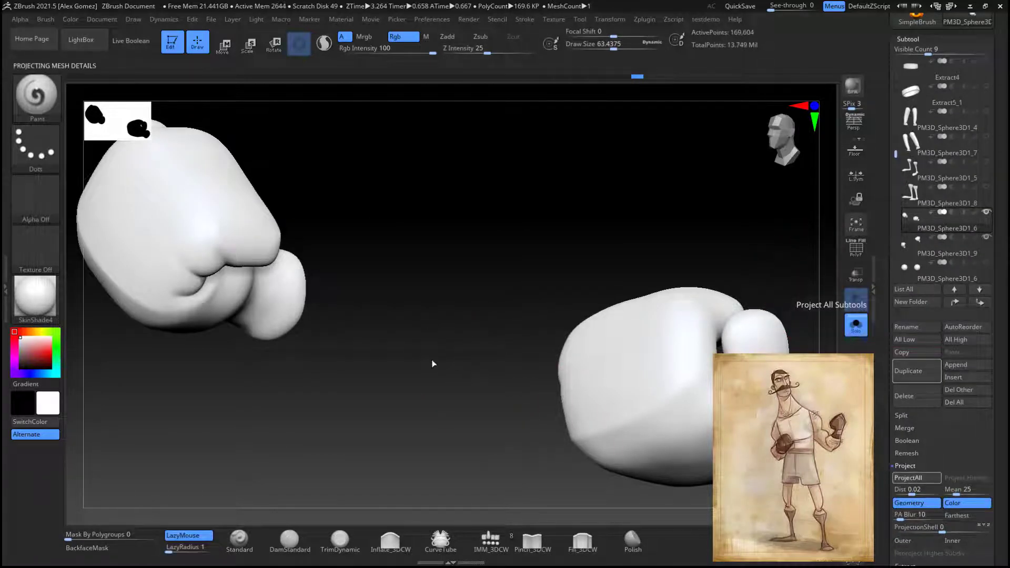
key("ctrl+d")
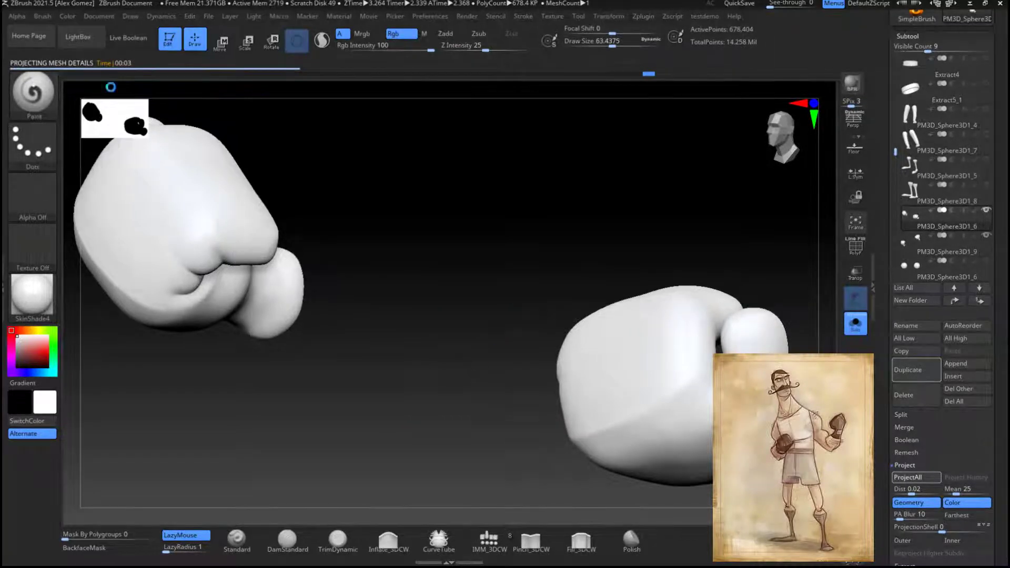
key("ctrl+d")
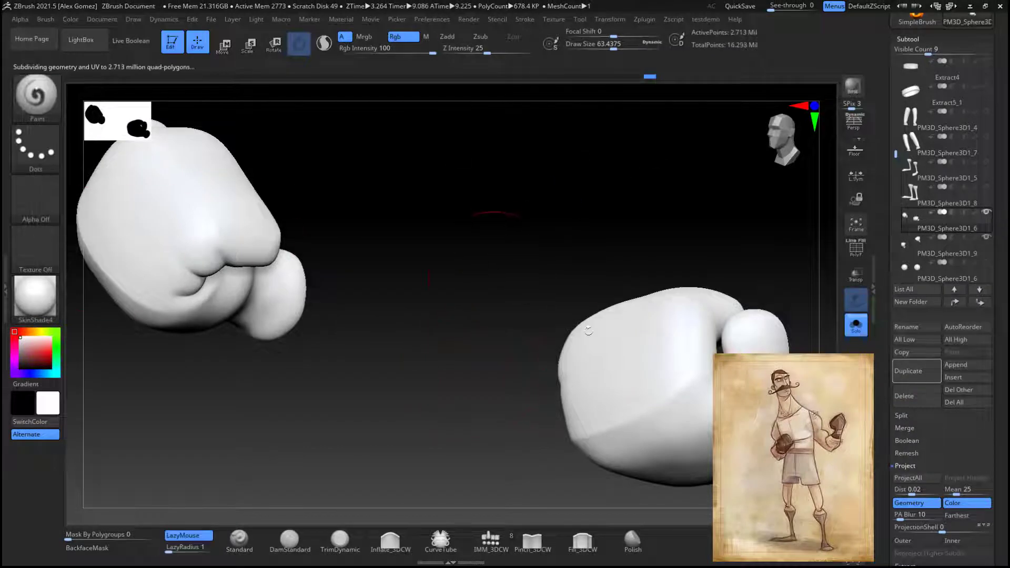
left_click(916, 479)
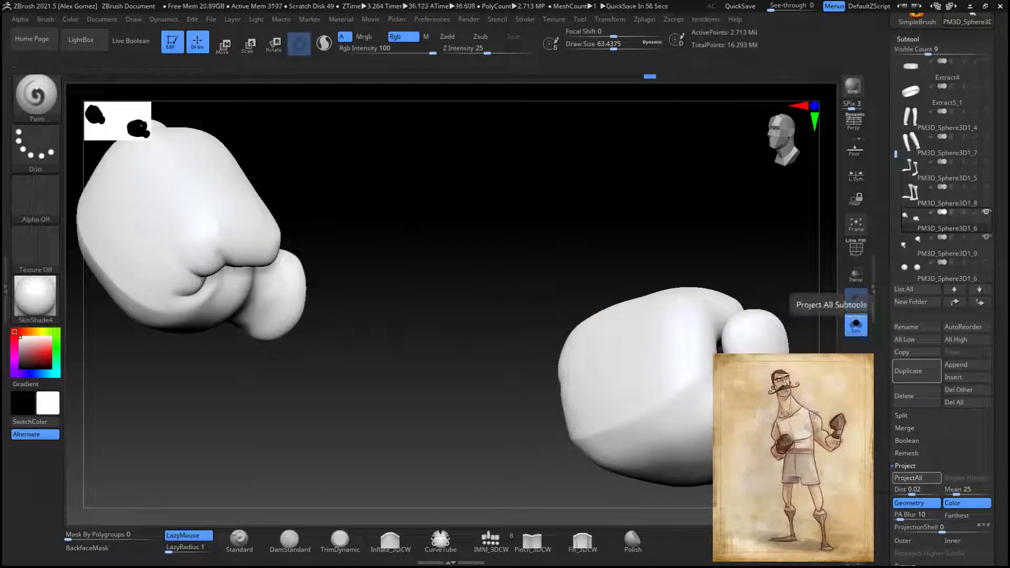
Step: Set the projected boxing gloves to their lowest subdivision level
scroll(923, 436, "down", 5)
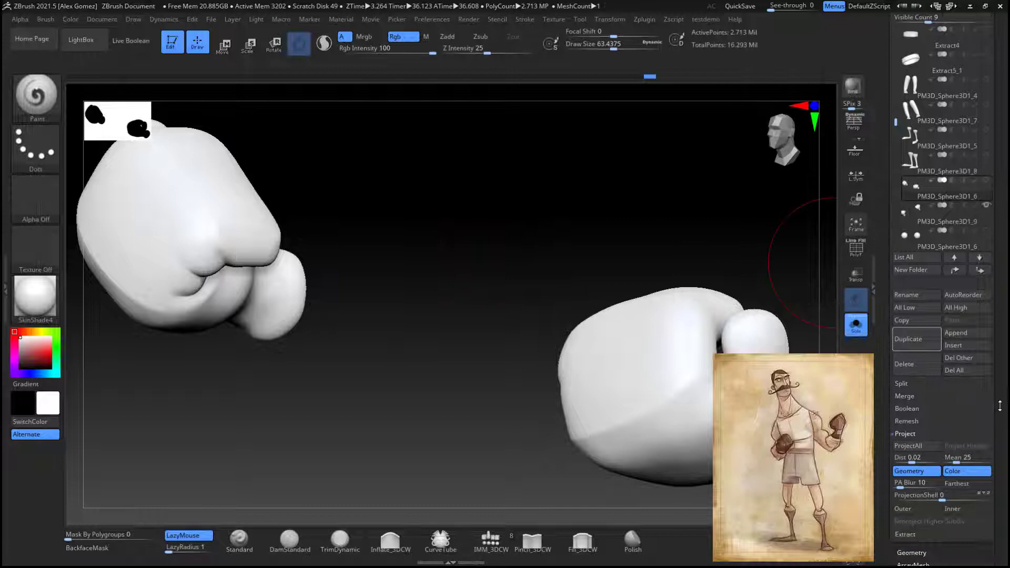
left_click(923, 438)
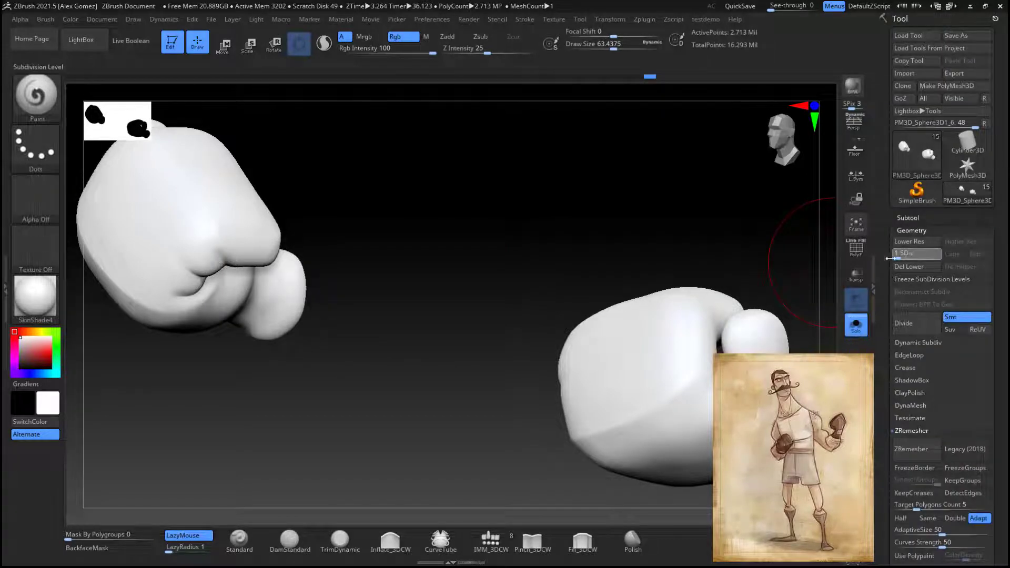
left_click(910, 217)
Step: Select the pair of spheres at the end of the subtool list and unwrap their UVs with UV Master
left_click(952, 452)
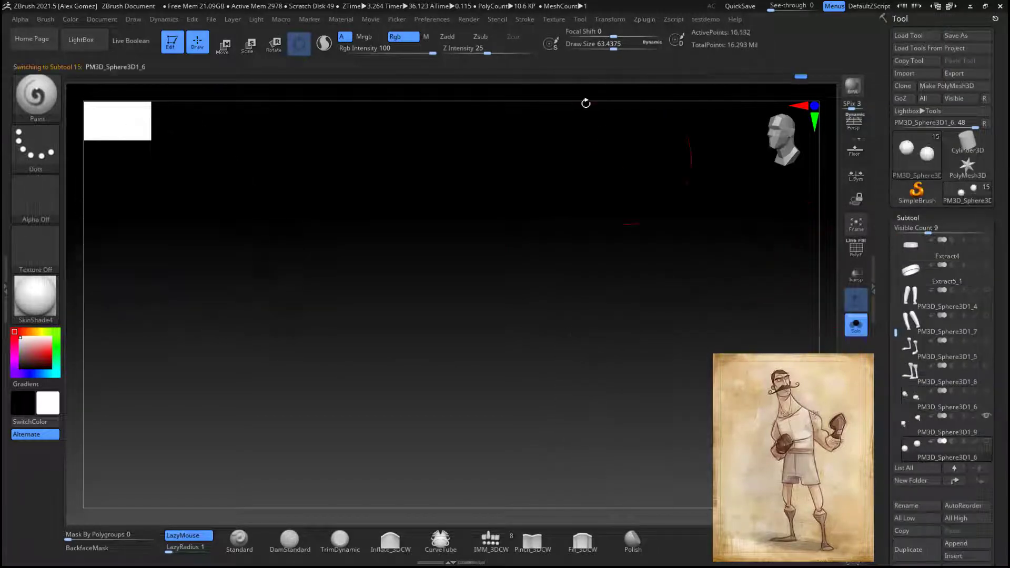
left_click(646, 19)
left_click(674, 270)
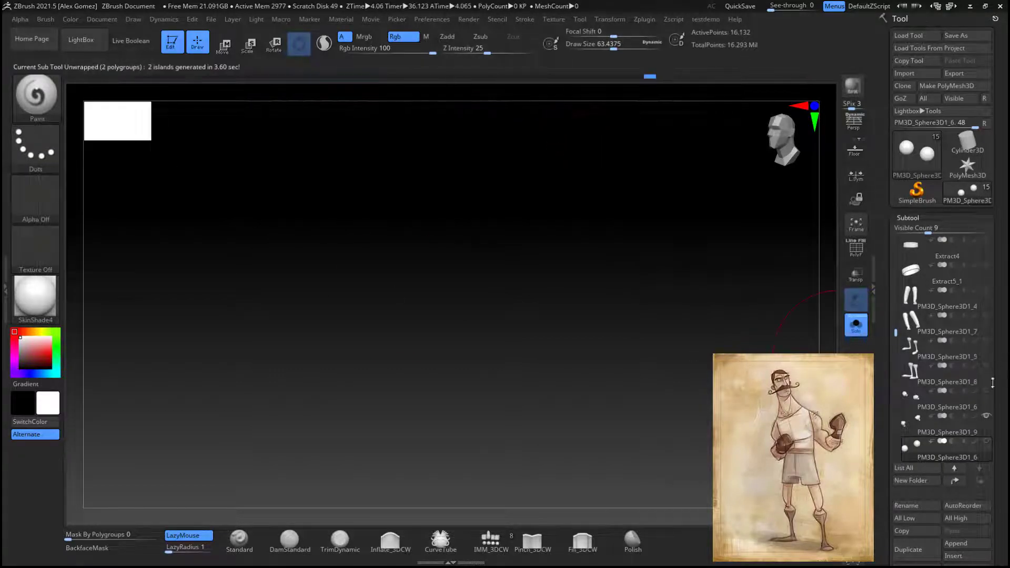
Step: Check the UV seams of the Extract9 hair and moustache subtool and unwrap it by polygroups with UV Master
mouse_move(908, 325)
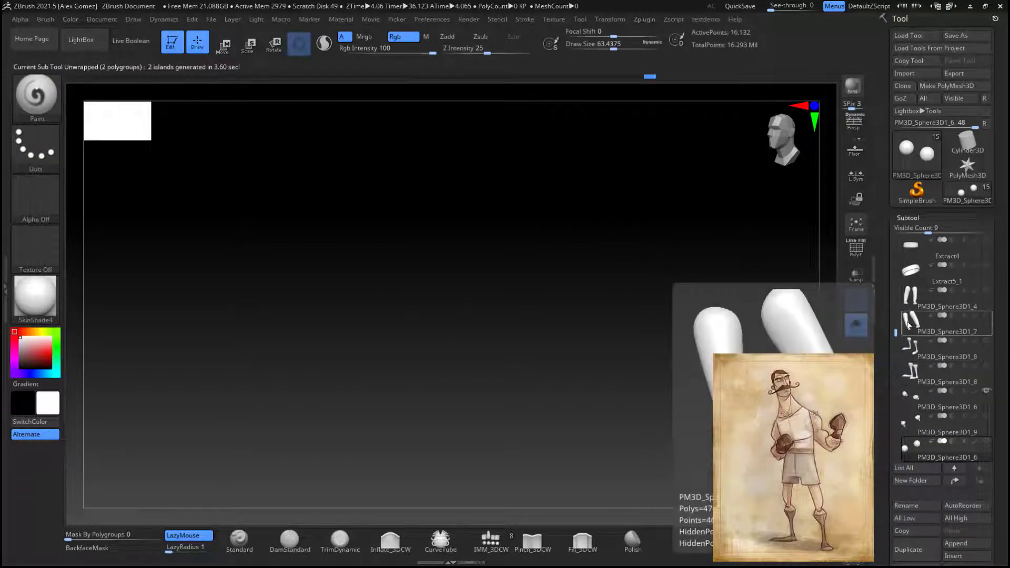
scroll(937, 316, "up", 3)
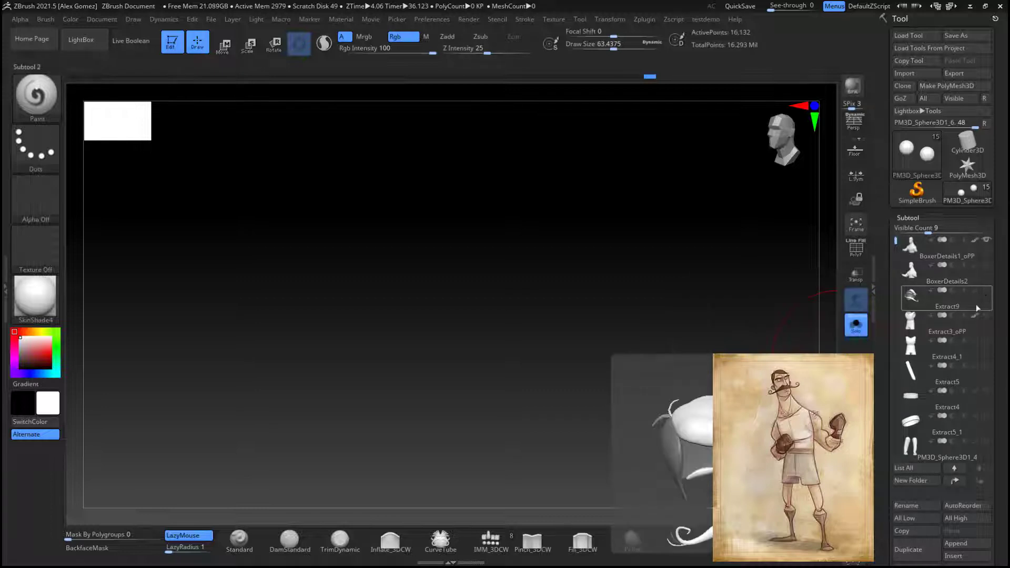
left_click(975, 305)
left_click_drag(634, 315, 586, 199)
left_click(644, 19)
left_click(694, 337)
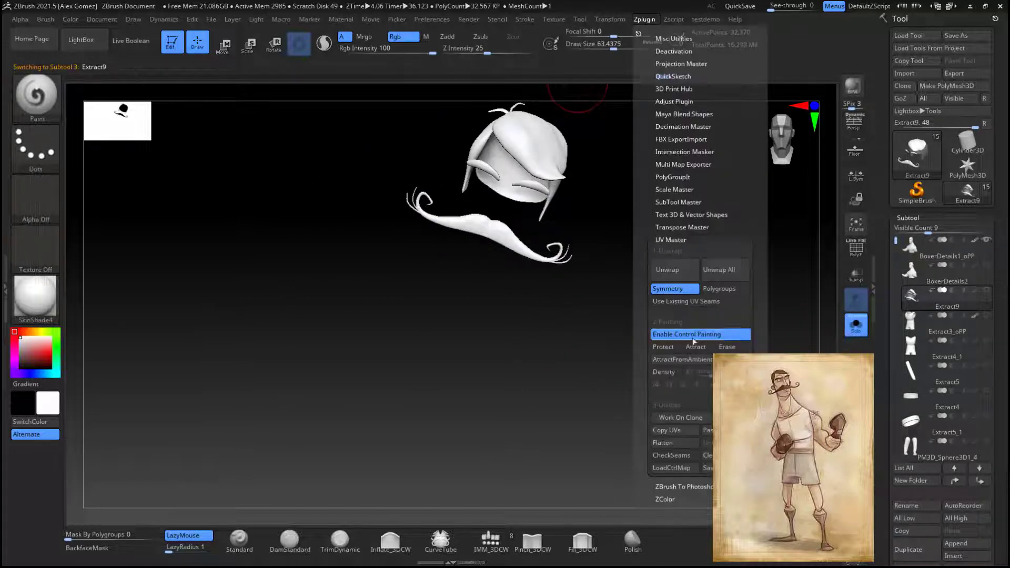
left_click(678, 457)
left_click(646, 20)
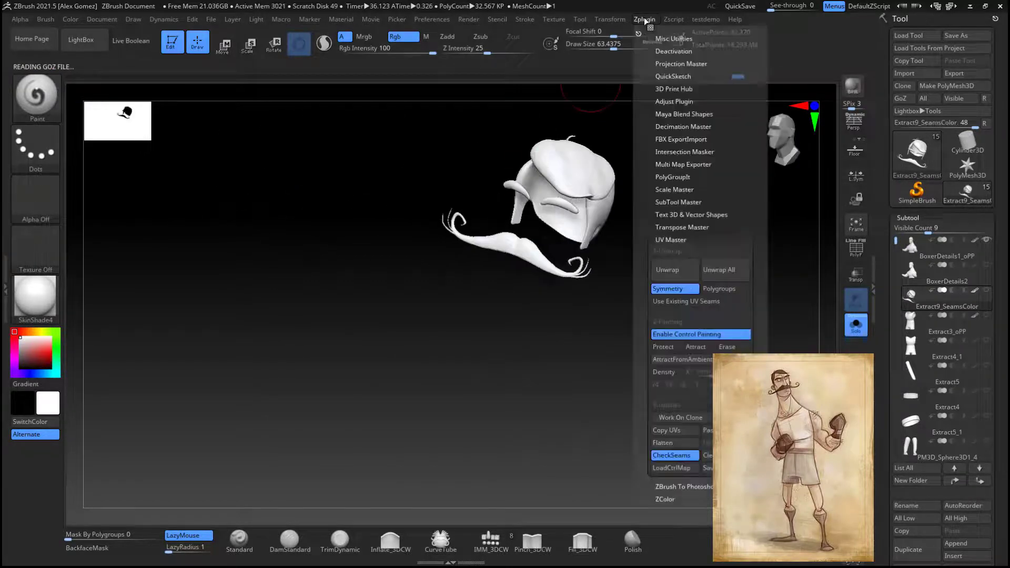
left_click(668, 456)
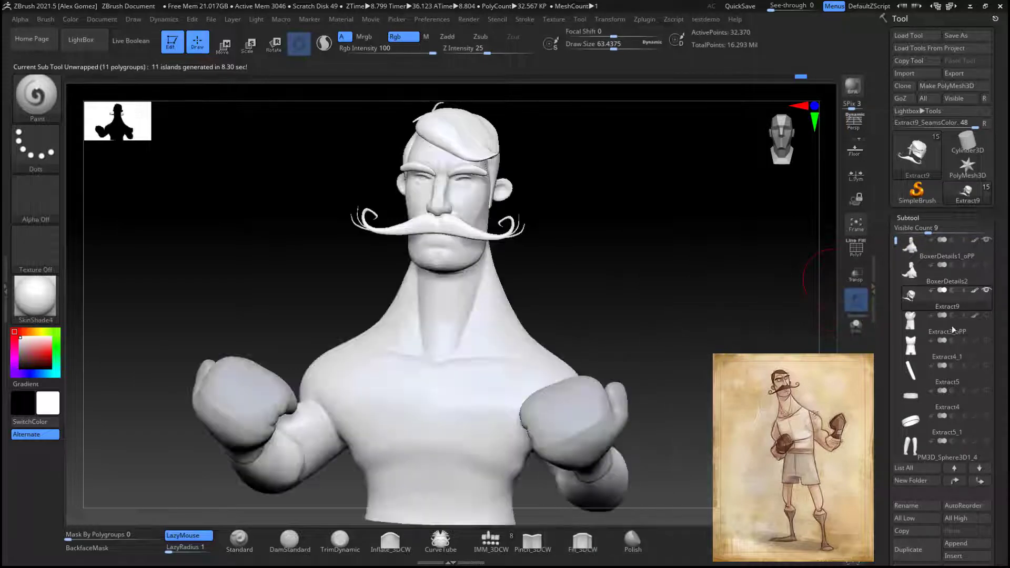
Step: Show the clothing, drawstring, waistband and upper-leg subtools and make the upper legs (PM3D_Sphere3D1_4) the active subtool
left_click(986, 314)
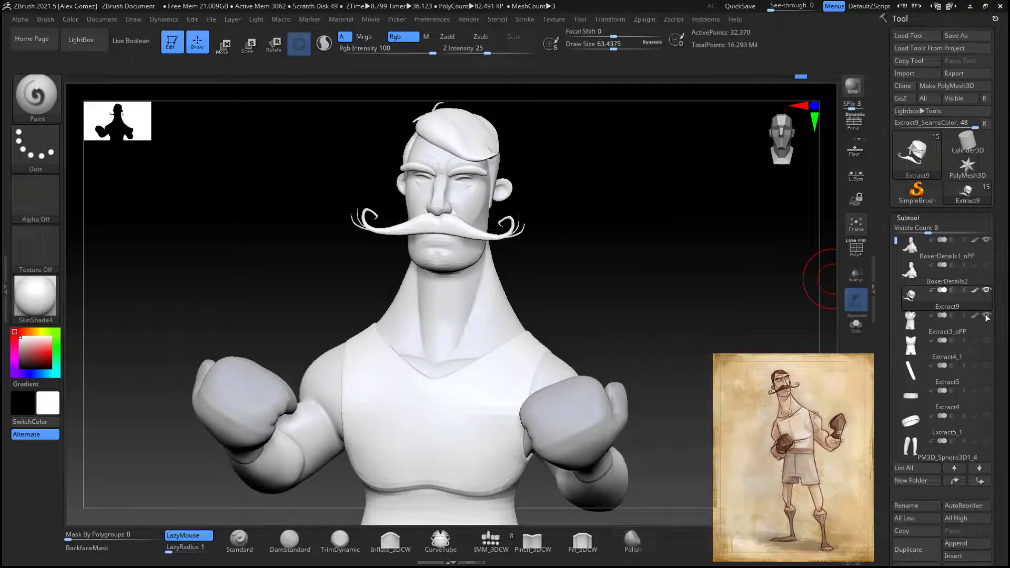
left_click(986, 365)
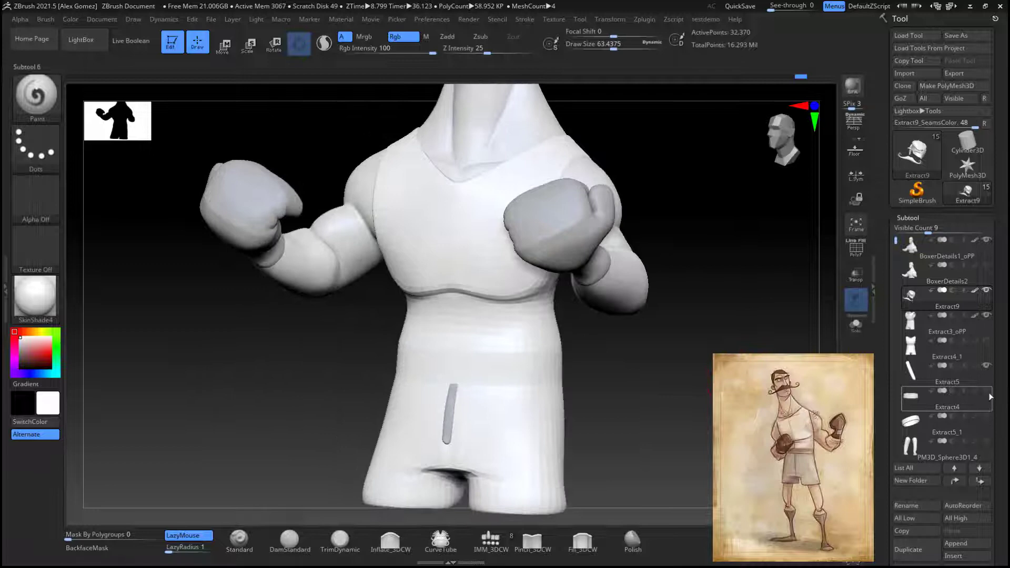
left_click(986, 390)
left_click(985, 441)
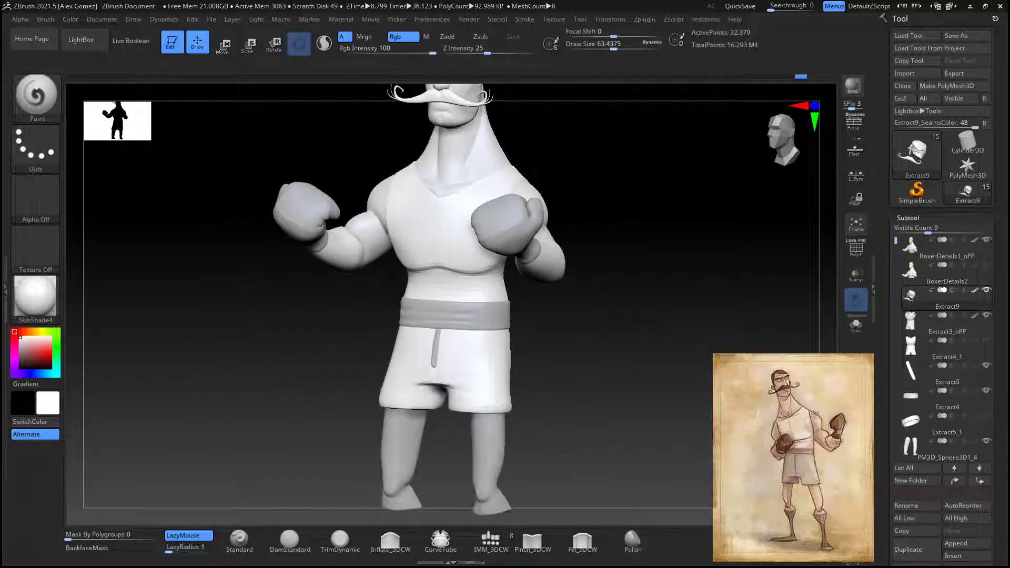
left_click(948, 458)
Step: Show the lower legs and feet so that all final parts of the boxer are displayed together
left_click_drag(1002, 498, 1002, 425)
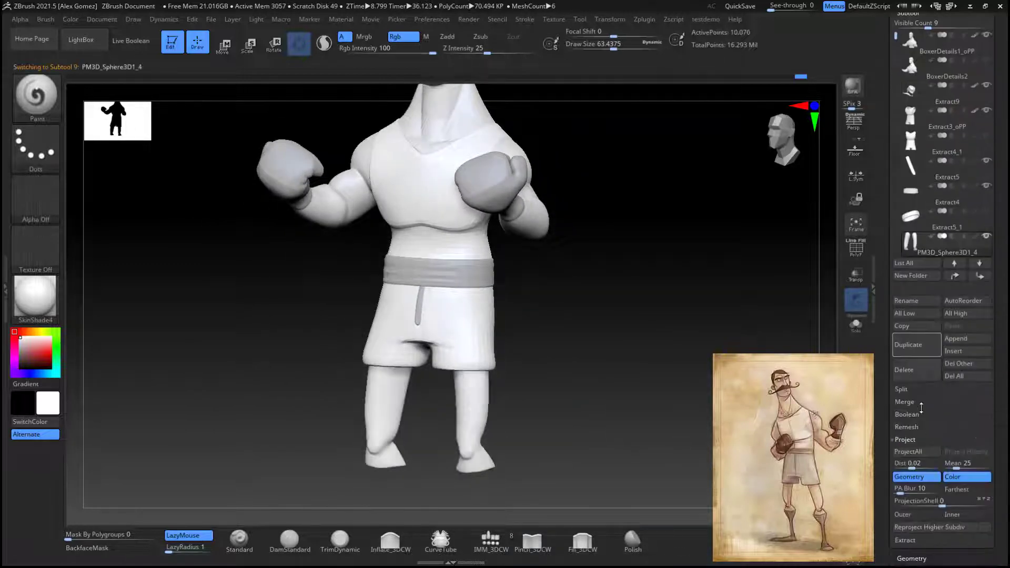
left_click(924, 557)
right_click_drag(542, 449, 622, 217, "alt")
right_click_drag(684, 295, 748, 284, "shift")
left_click_drag(1000, 66, 896, 238)
left_click(922, 153)
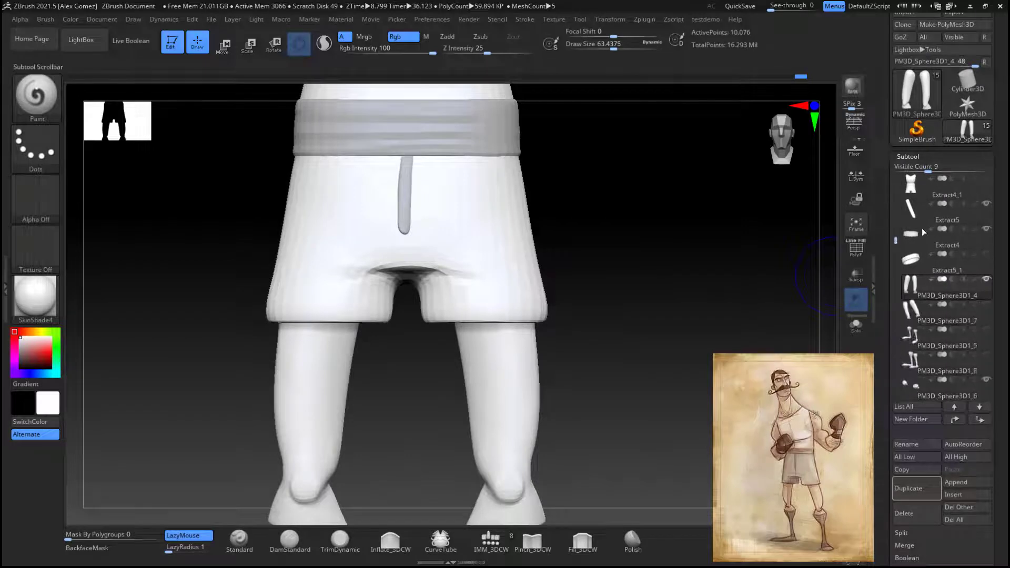
left_click_drag(699, 340, 774, 172, "alt")
left_click_drag(895, 242, 895, 255)
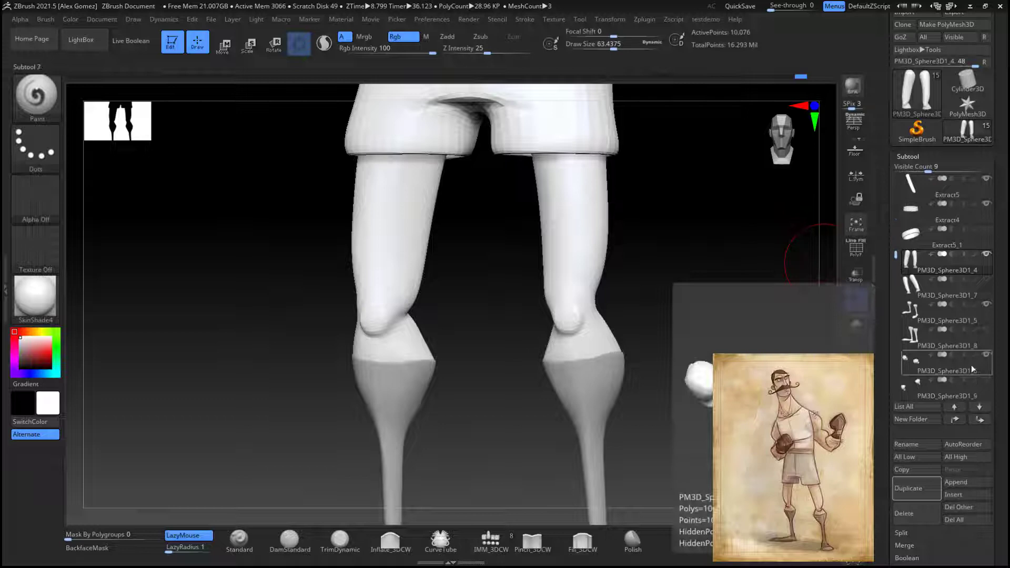
left_click_drag(703, 337, 705, 439, "alt")
left_click_drag(895, 255, 895, 273)
left_click_drag(697, 447, 677, 390, "alt")
left_click_drag(676, 389, 723, 321)
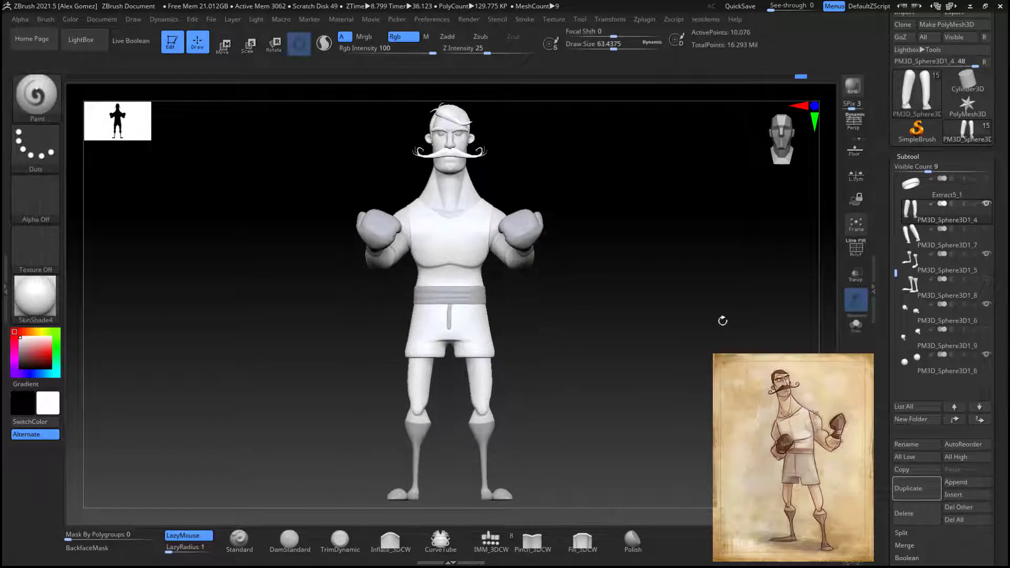
Step: Create a combined TPoseMesh of the visible subtools with Transpose Master
left_click(644, 20)
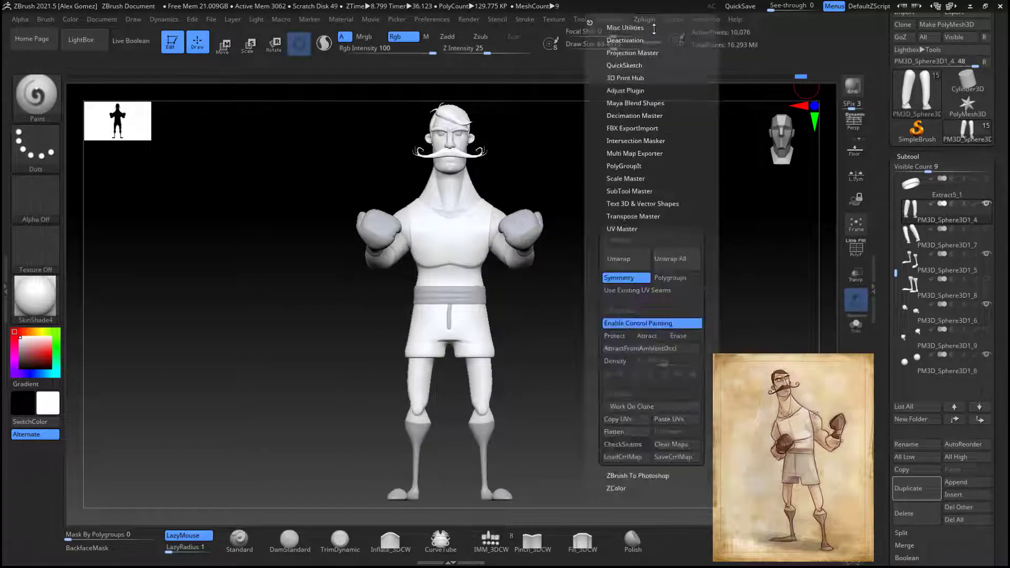
left_click(649, 214)
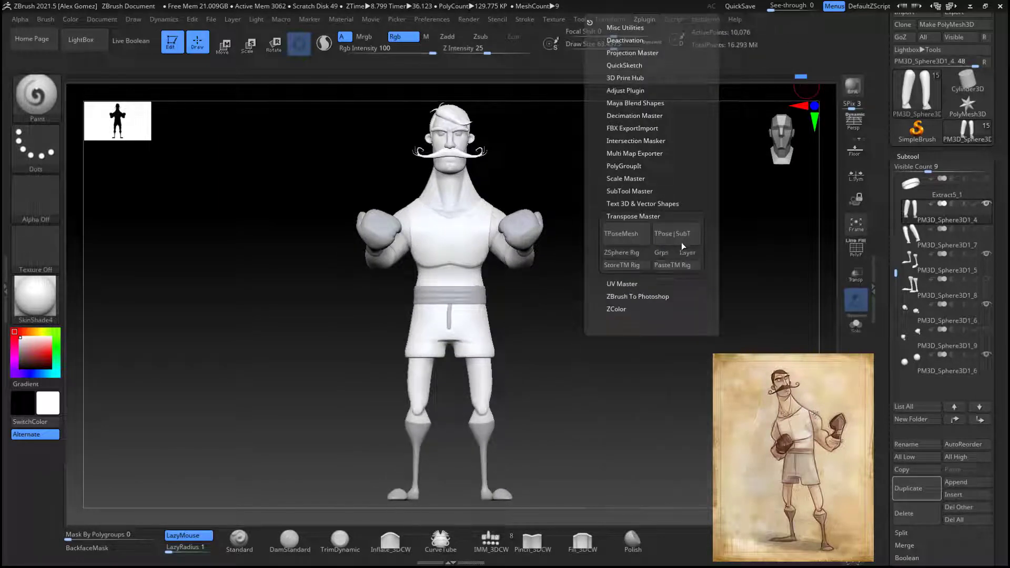
left_click(634, 233)
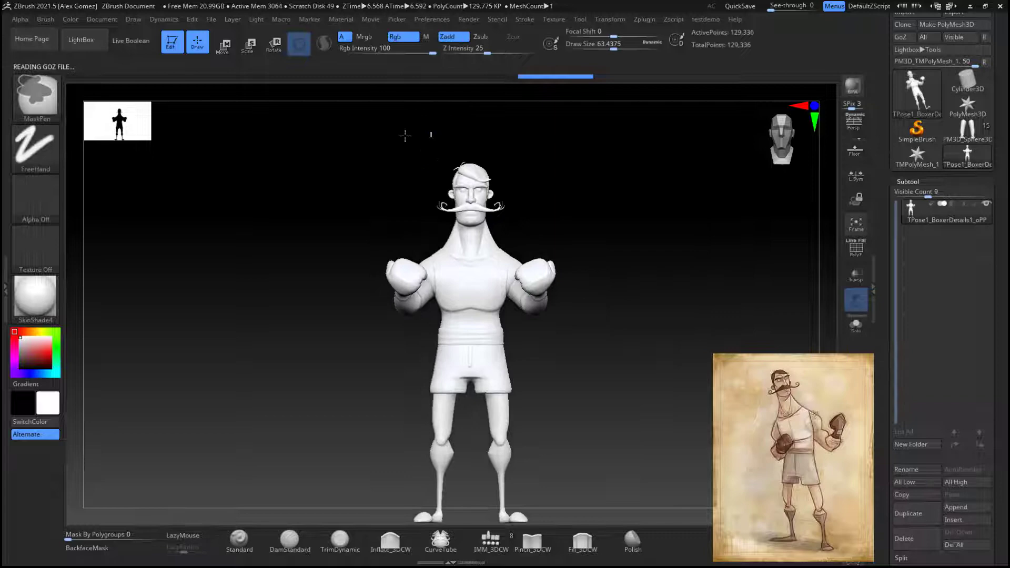
Step: Mask the boxer's shorts and legs, leaving the upper body free for posing
left_click_drag(338, 326, 668, 239, "ctrl")
key("ctrl+z")
left_click(35, 147, "ctrl")
left_click(208, 150, "ctrl")
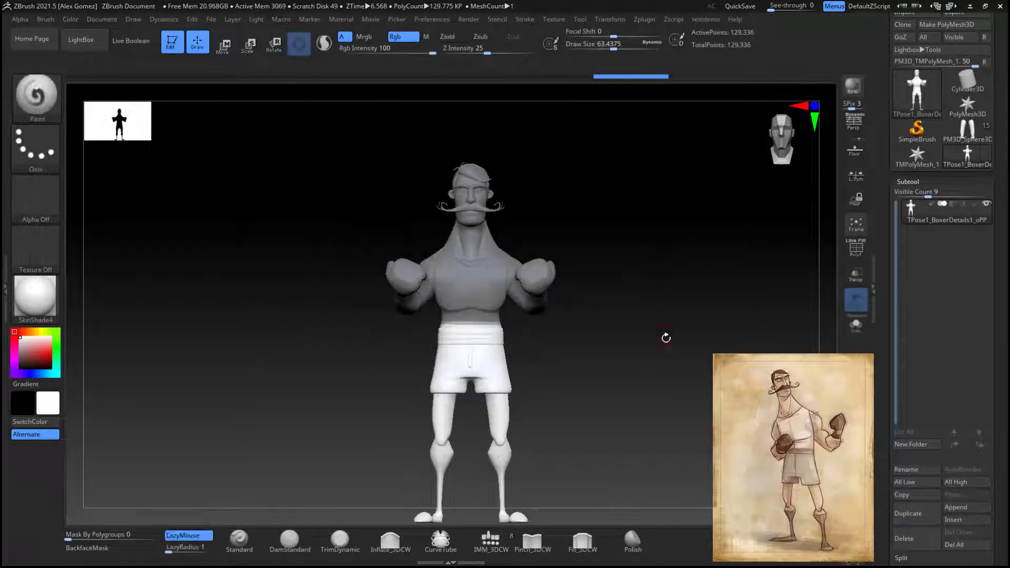
left_click(664, 337, "ctrl")
Step: Rotate the unmasked upper body at the waist so the torso leans sideways like the reference drawing
key("e")
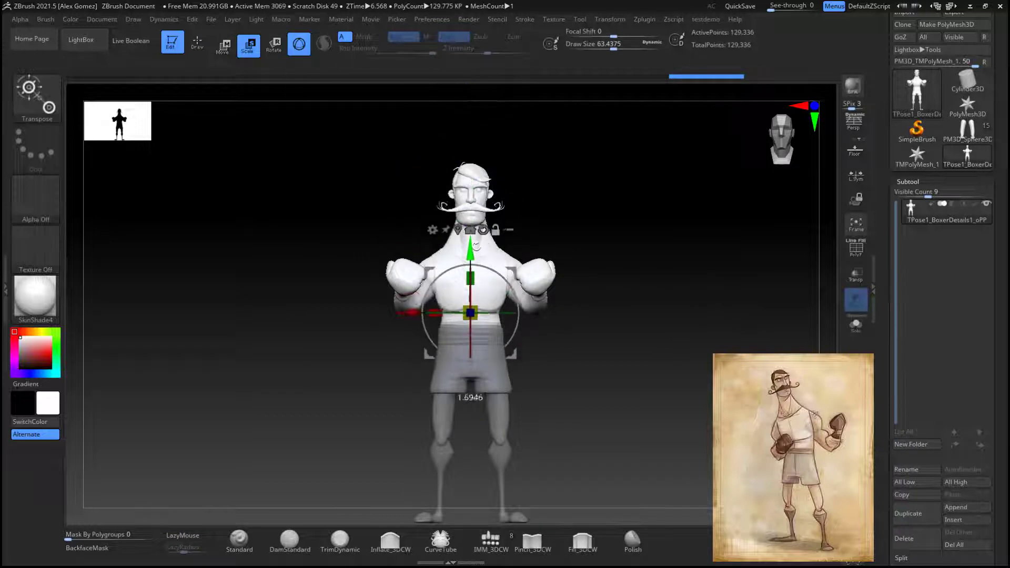
left_click_drag(510, 290, 479, 307)
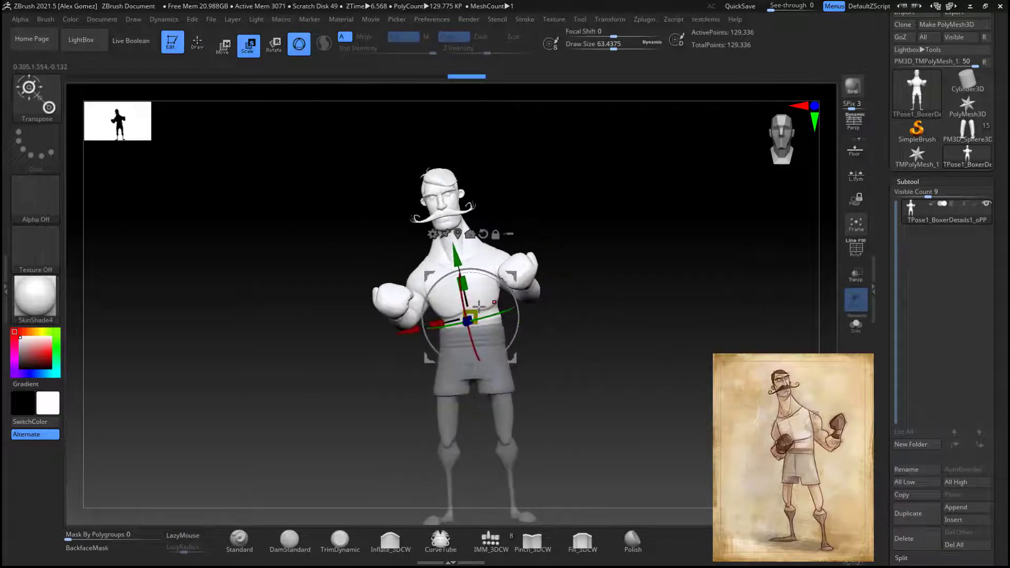
left_click_drag(589, 330, 599, 360)
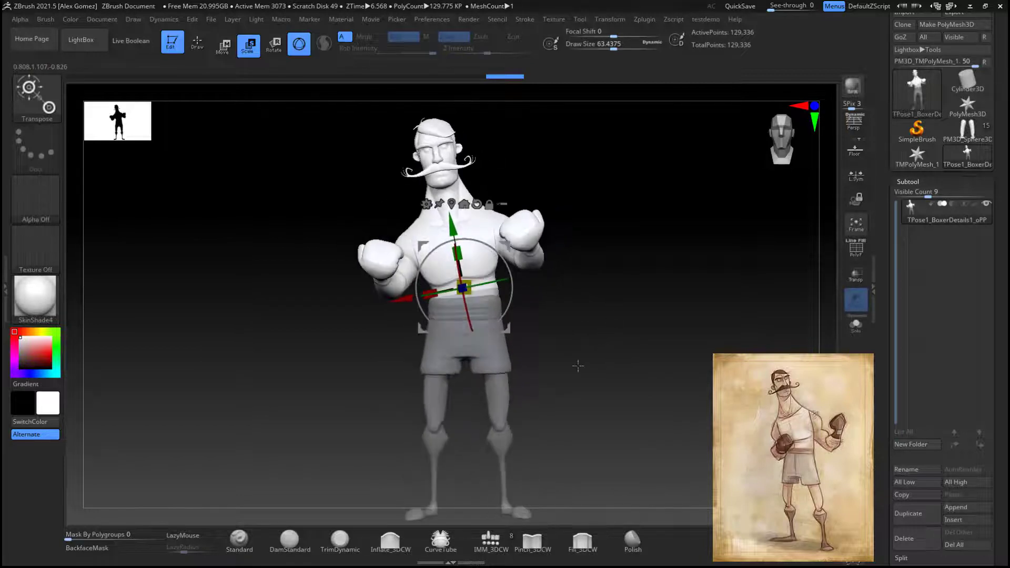
mouse_move(595, 403)
left_mouse_down("alt")
mouse_move(599, 341)
mouse_move(635, 357)
left_mouse_up("alt")
key("q")
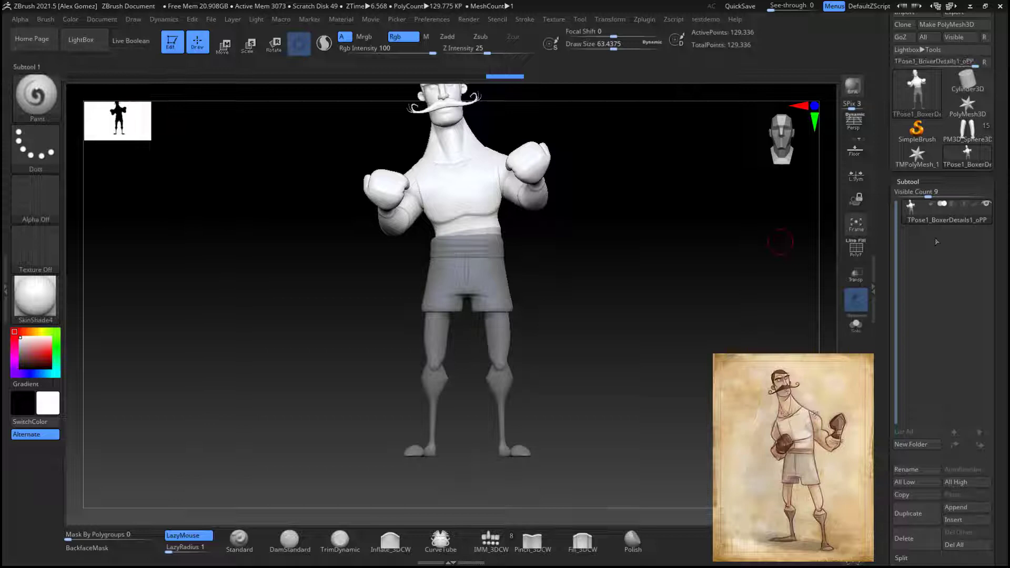
Step: Refine the torso's rotation above the masked shorts with the transform gizmo
left_click_drag(591, 166, 621, 297)
key("e")
left_click_drag(519, 263, 514, 235)
left_click_drag(568, 287, 618, 316, "alt")
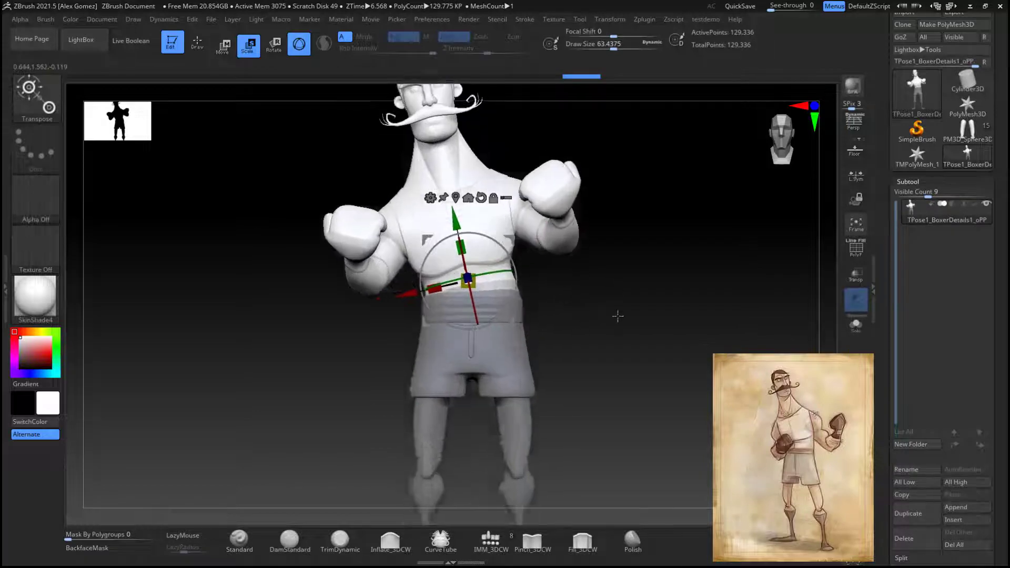
mouse_move(586, 179)
left_mouse_down("alt")
mouse_move(601, 291)
mouse_move(615, 275)
left_mouse_up("alt")
key("q")
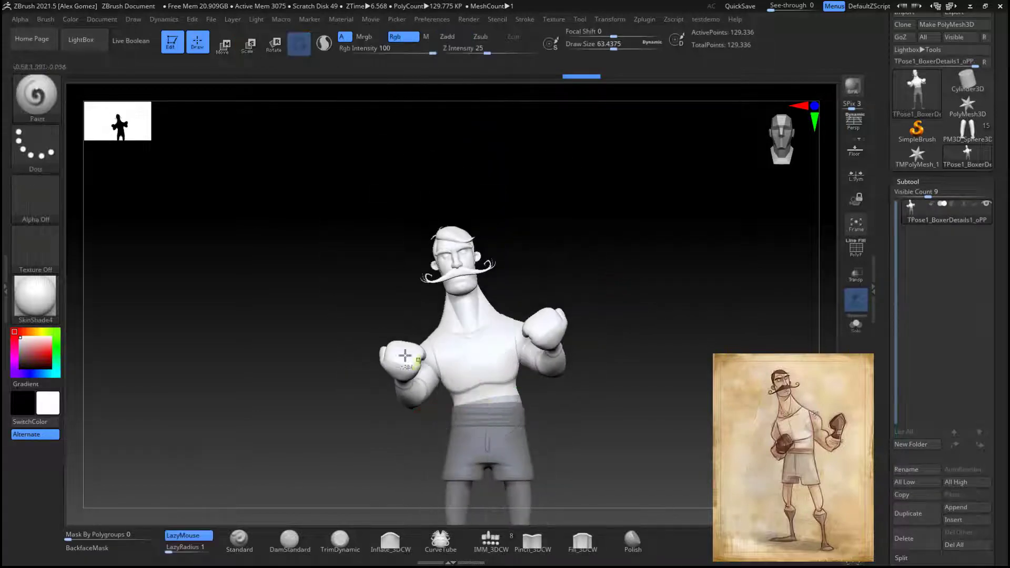
Step: Mask the whole body except the head and moustache
mouse_move(380, 322)
left_mouse_down("ctrl")
mouse_move(494, 433)
mouse_move(557, 288)
mouse_move(598, 264)
mouse_move(447, 225)
left_mouse_up("ctrl")
key("ctrl+z")
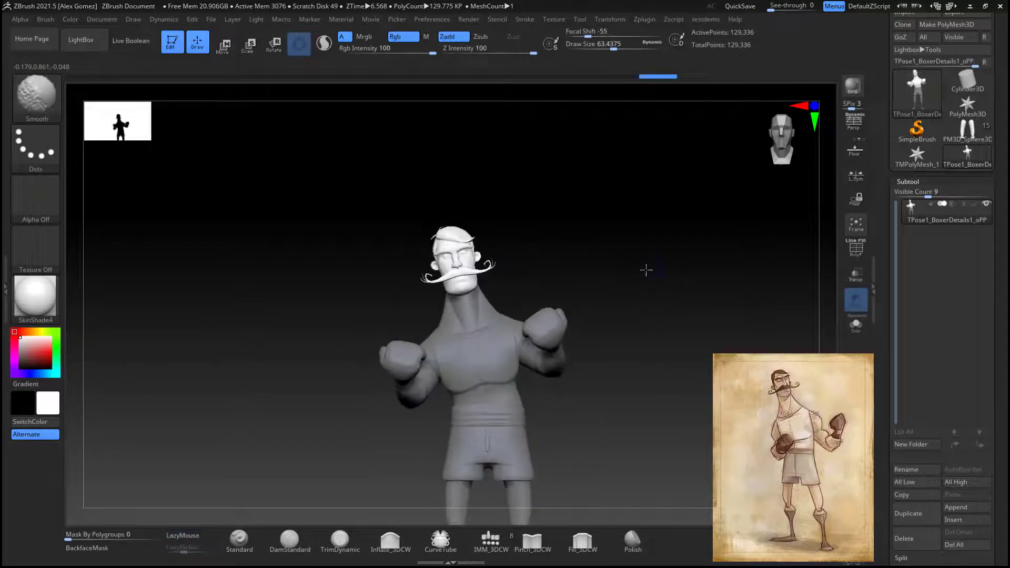
left_click_drag(632, 263, 609, 286)
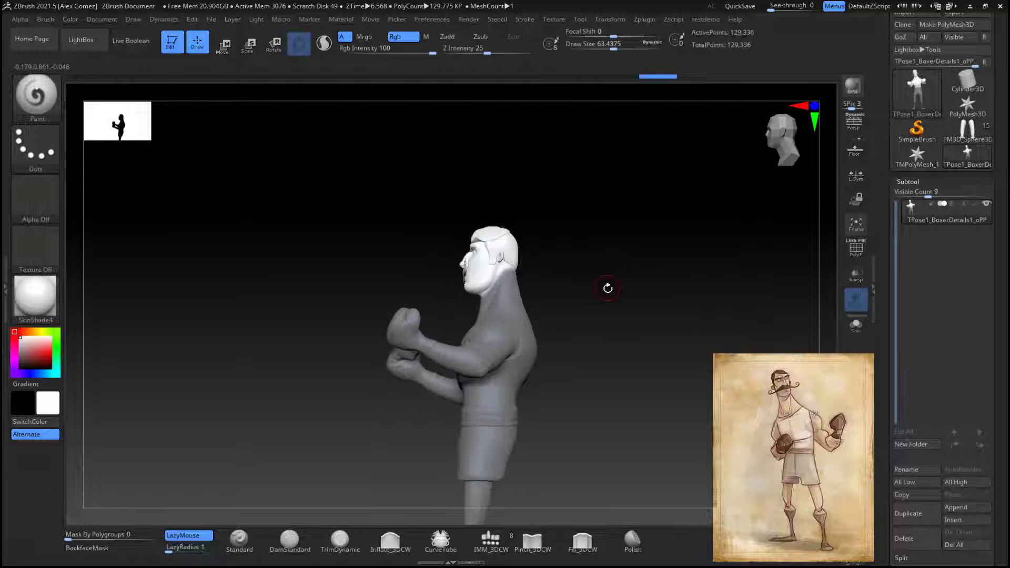
Step: Tilt and turn the head on the neck with the gizmo, and clear the mask
key("e")
left_click_drag(527, 354, 531, 238, "alt")
left_click_drag(590, 284, 614, 251)
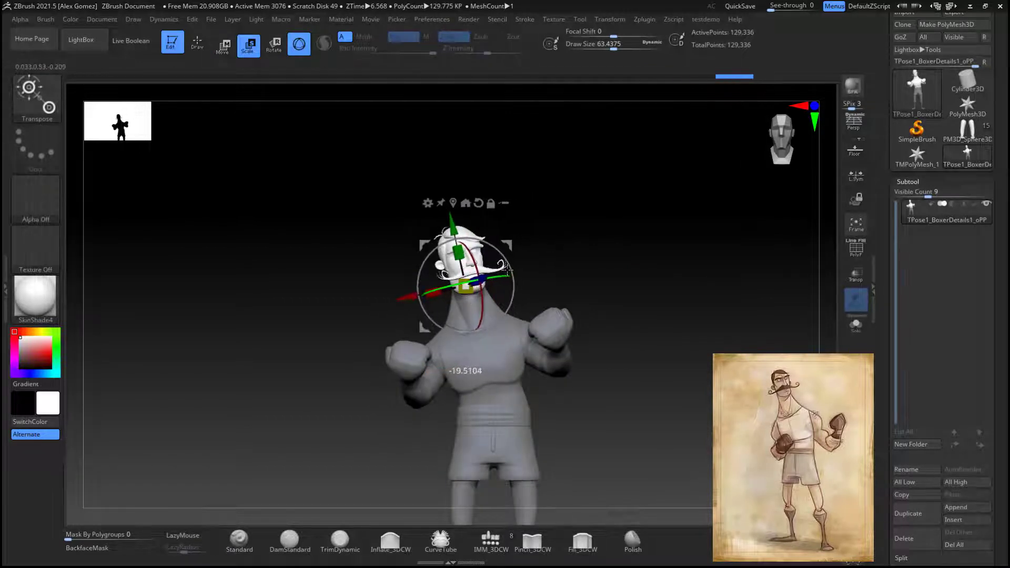
key("q")
mouse_move(617, 296)
left_mouse_down()
mouse_move(635, 296)
mouse_move(617, 306)
mouse_move(629, 280)
mouse_move(645, 363)
left_mouse_up()
left_click_drag(631, 368, 627, 305, "alt")
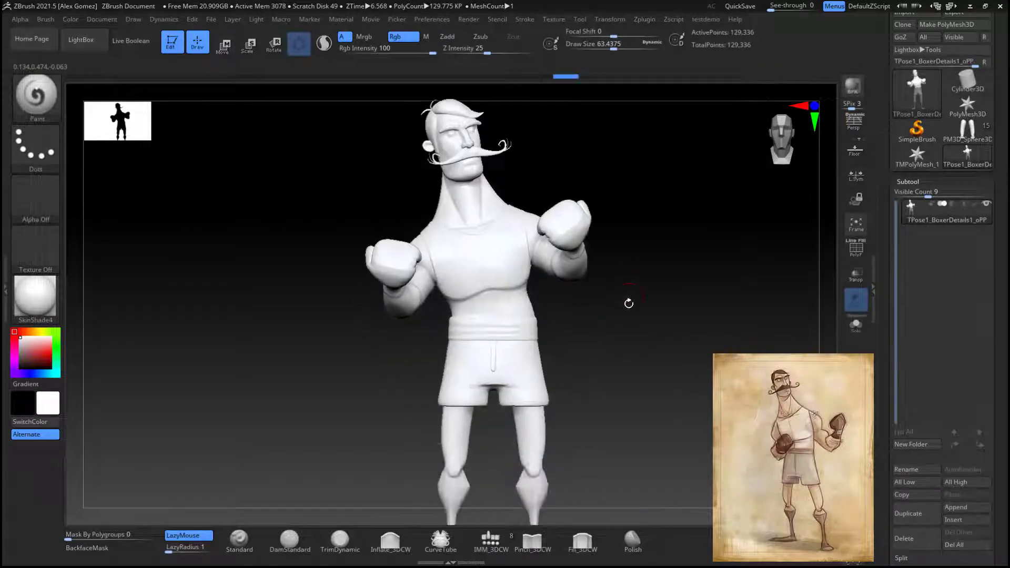
Step: Reshape the side of the waist with the Move brush, reducing its draw size to about 133
key("b")
key("m")
key("v")
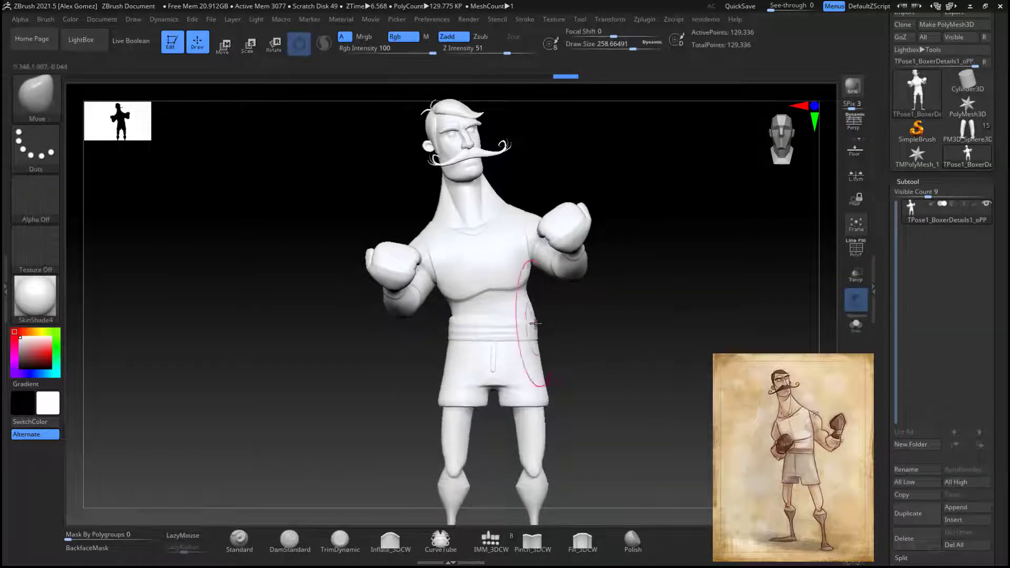
left_click_drag(530, 293, 553, 285)
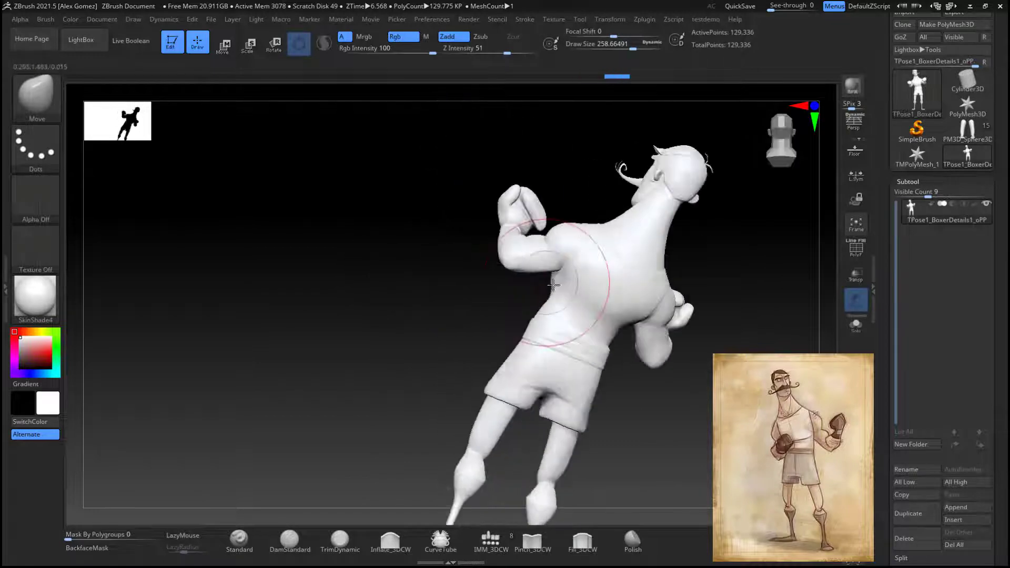
mouse_move(552, 292)
right_mouse_down()
mouse_move(579, 285)
mouse_move(614, 305)
right_mouse_up()
key("space")
left_click_drag(594, 320, 583, 320)
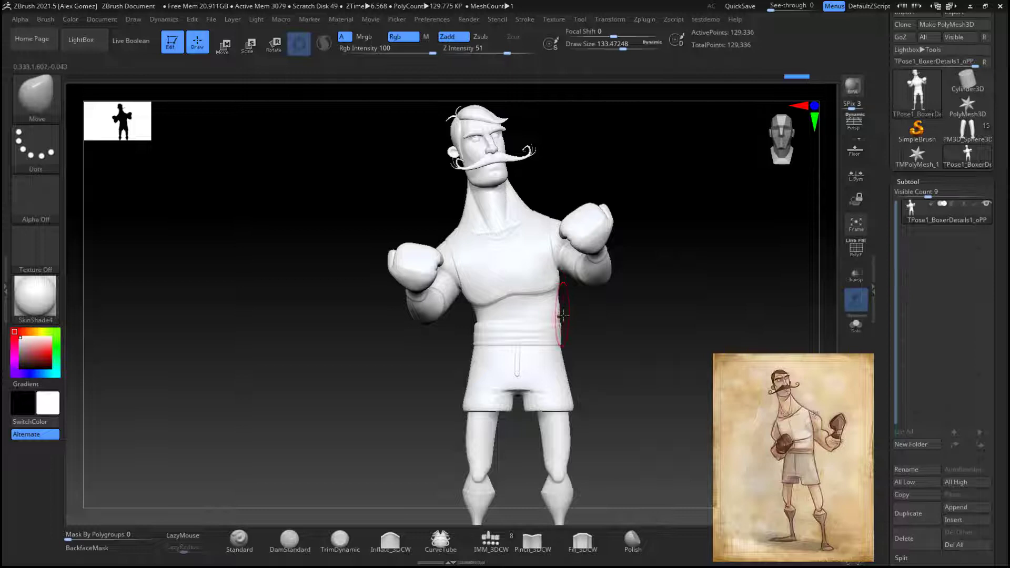
right_click_drag(657, 353, 644, 337, "ctrl")
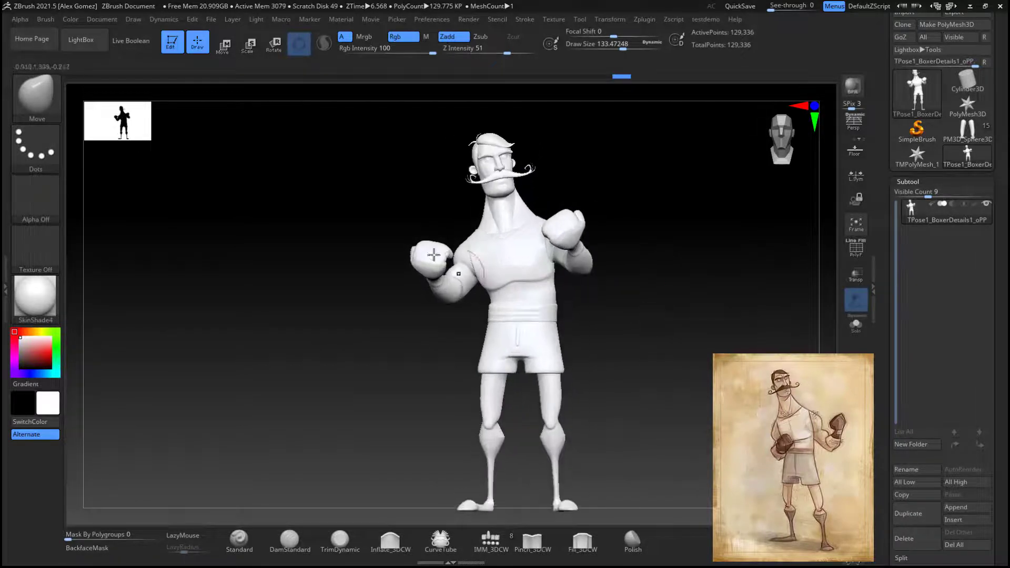
Step: Mask the whole figure except the boxer's right arm and glove
left_click_drag(456, 215, 459, 214, "ctrl")
mouse_move(664, 284)
right_mouse_down()
mouse_move(740, 261)
mouse_move(679, 332)
mouse_move(656, 298)
right_mouse_up()
left_click(737, 266, "ctrl")
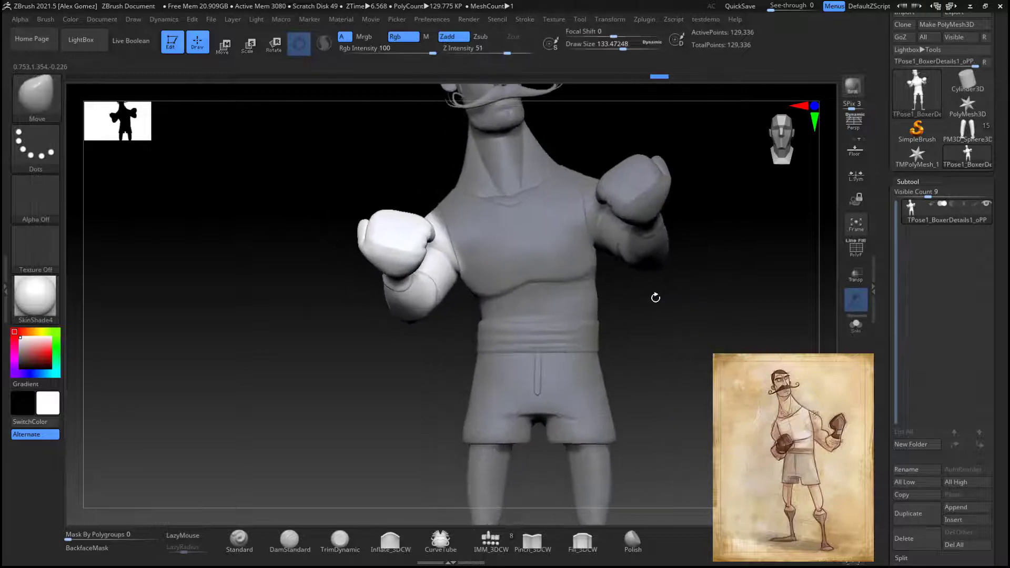
Step: Rotate the right arm around the shoulder so it lowers and its glove comes in front of the belly
key("e")
left_click(423, 250, "alt")
left_click_drag(412, 282, 414, 284)
right_click_drag(613, 274, 668, 268)
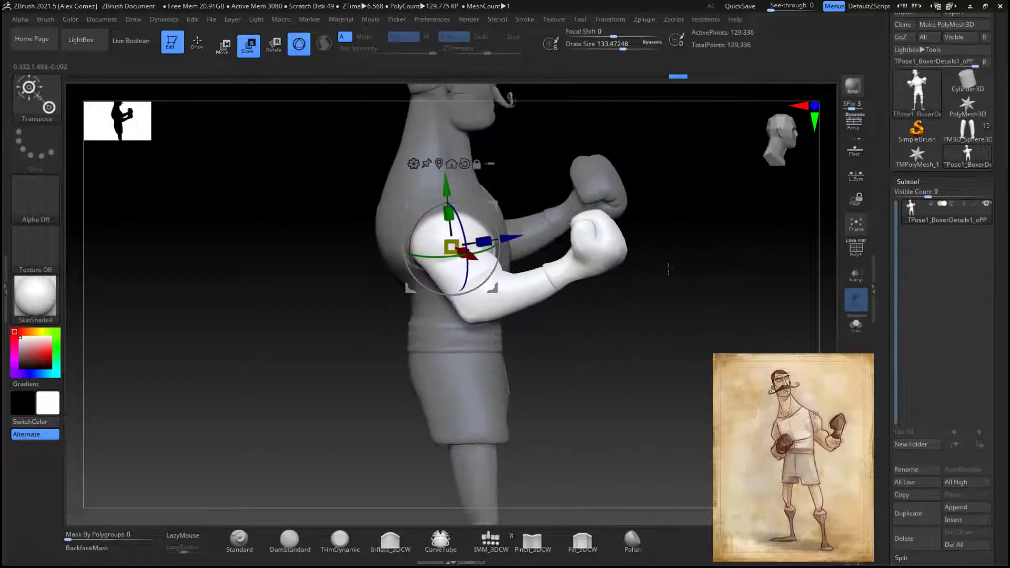
left_click_drag(483, 213, 498, 255)
right_click_drag(664, 242, 624, 257)
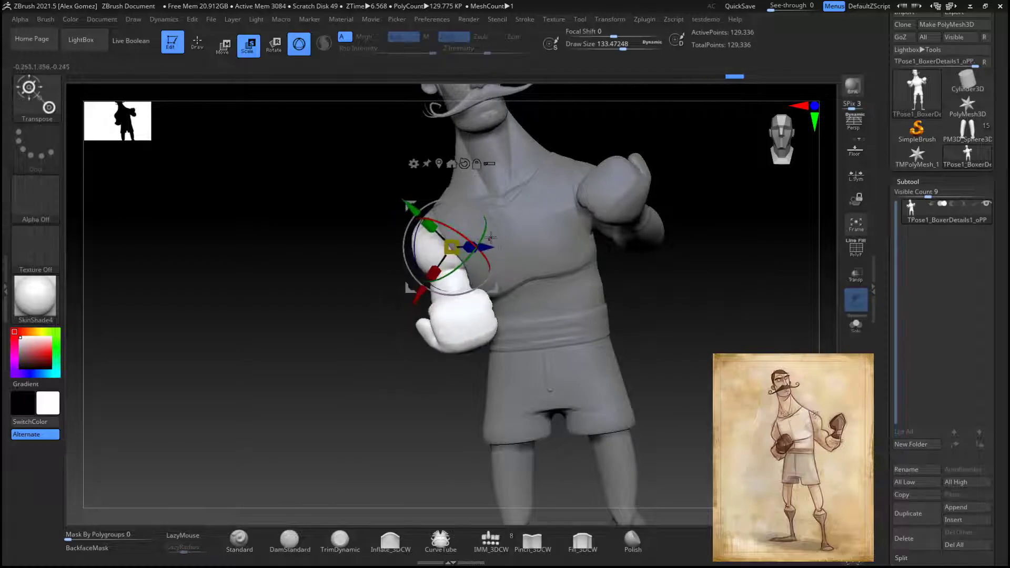
left_click_drag(446, 290, 494, 205)
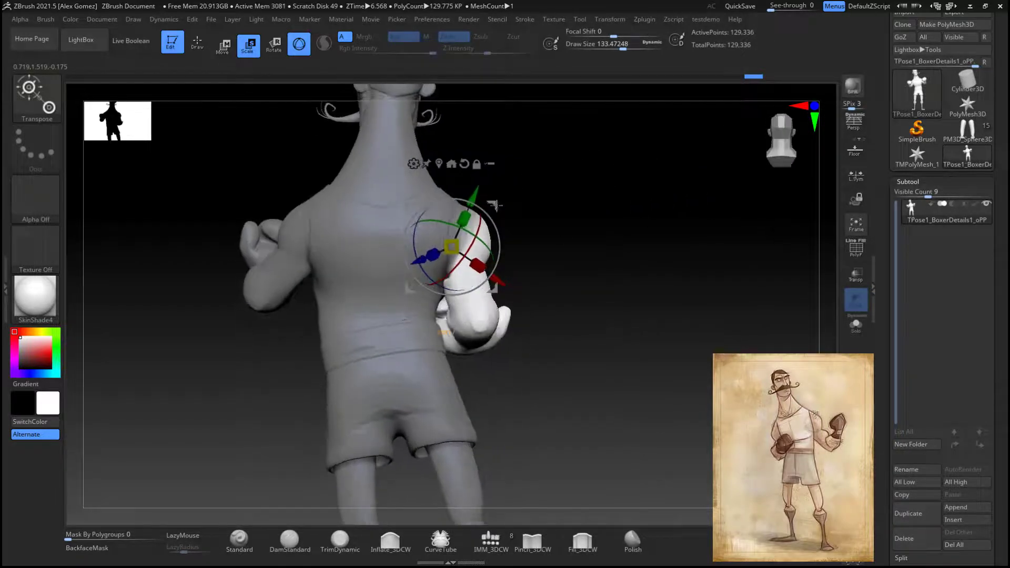
key("q")
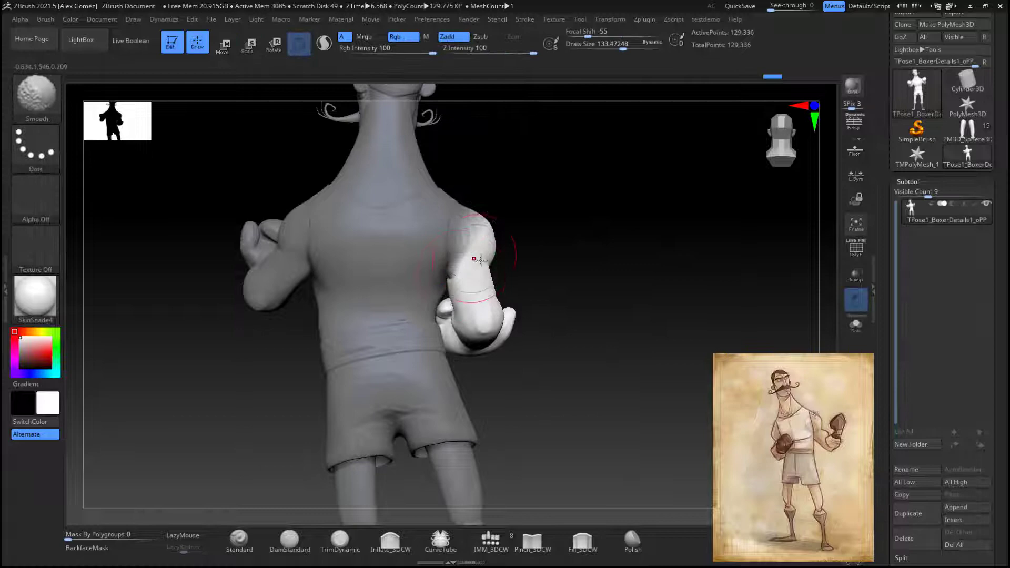
Step: Reshape the boxer's right shoulder with the Move brush, enlarging its draw size to about 172
key("ctrl+i")
left_click_drag(598, 222, 680, 199, "shift")
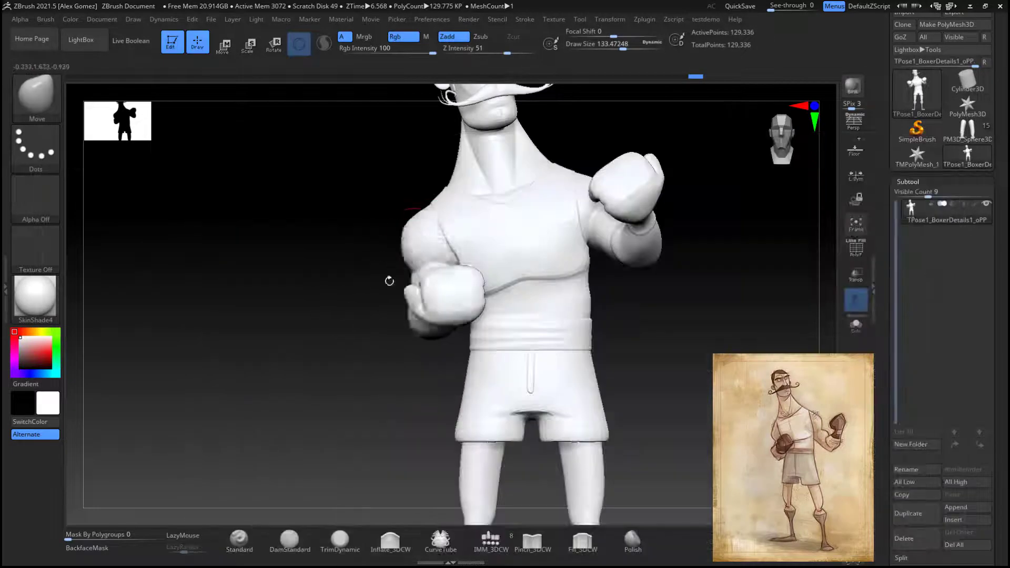
key("space")
left_click_drag(421, 250, 426, 225)
key("space")
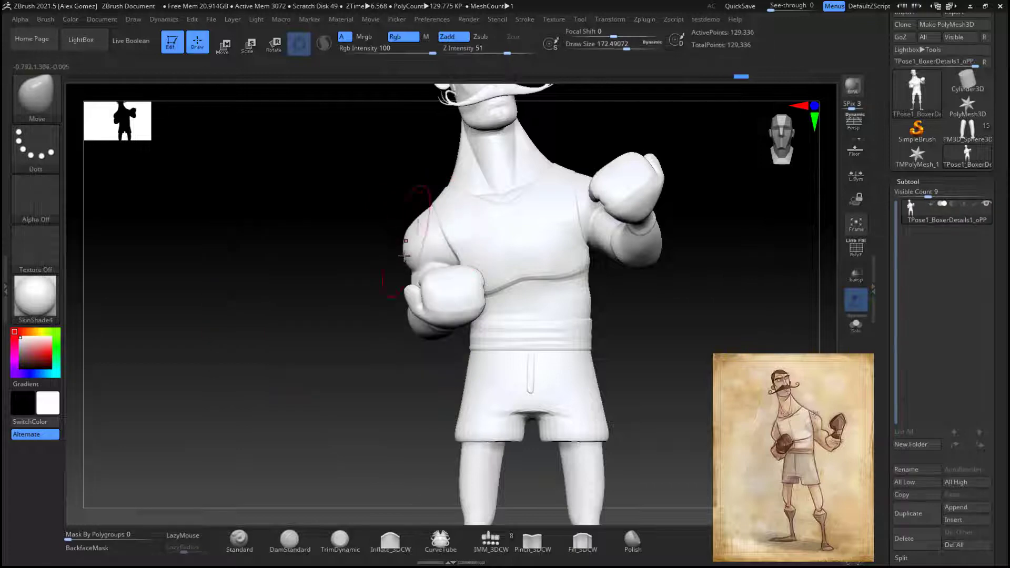
Step: Mask everything but the right arm and rotate the arm around the shoulder so its glove drops to waist level
mouse_move(650, 300)
left_mouse_down()
mouse_move(632, 363)
mouse_move(688, 327)
mouse_move(682, 310)
mouse_move(690, 334)
mouse_move(710, 320)
mouse_move(684, 290)
left_mouse_up()
left_click(690, 334, "ctrl")
key("e")
left_click_drag(462, 211, 473, 227)
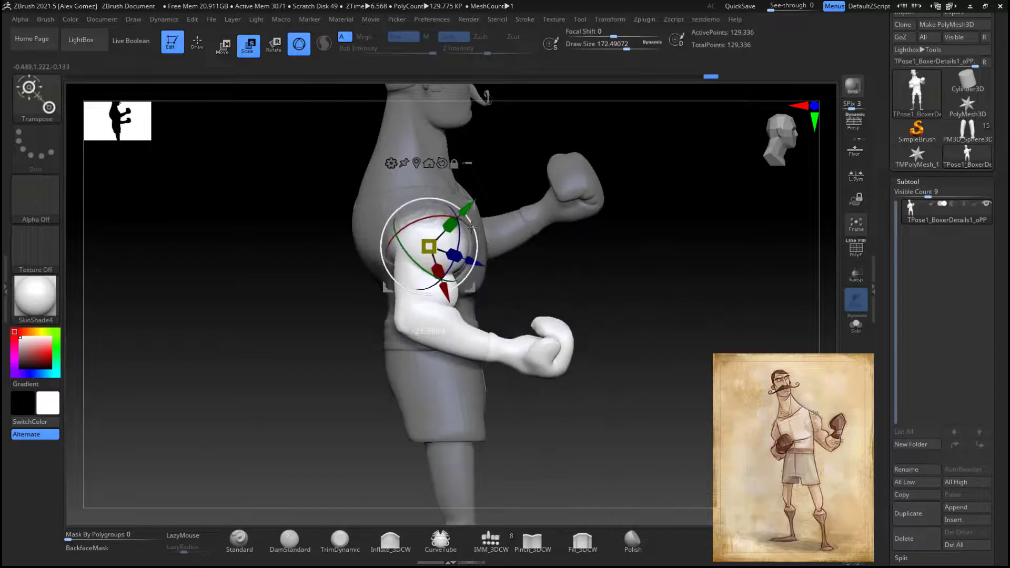
left_click_drag(616, 253, 457, 256)
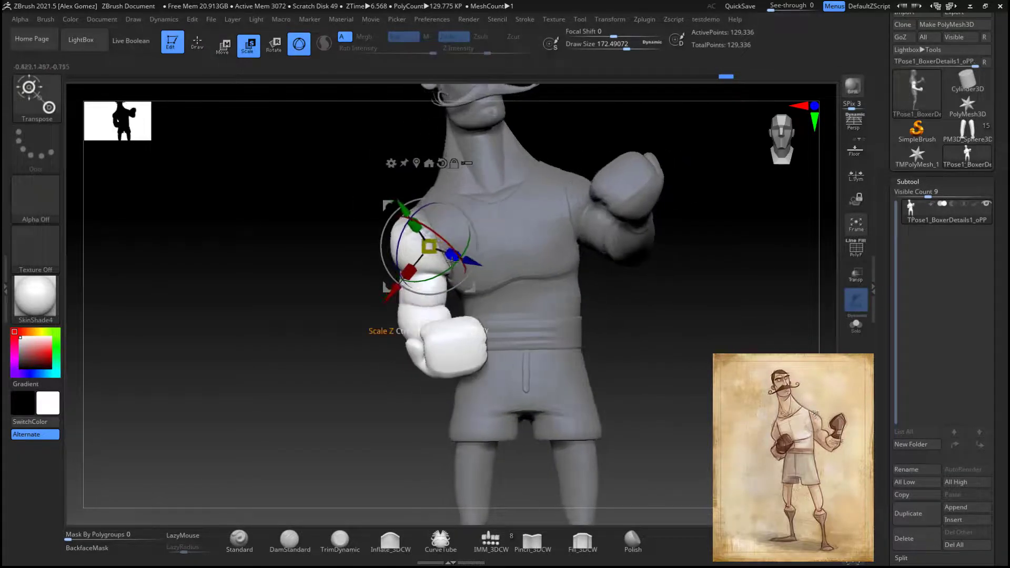
mouse_move(634, 296)
left_mouse_down()
mouse_move(652, 241)
mouse_move(648, 304)
mouse_move(690, 334)
mouse_move(665, 329)
mouse_move(676, 336)
left_mouse_up()
key("q")
mouse_move(676, 336)
left_mouse_down()
mouse_move(715, 338)
mouse_move(692, 338)
left_mouse_up()
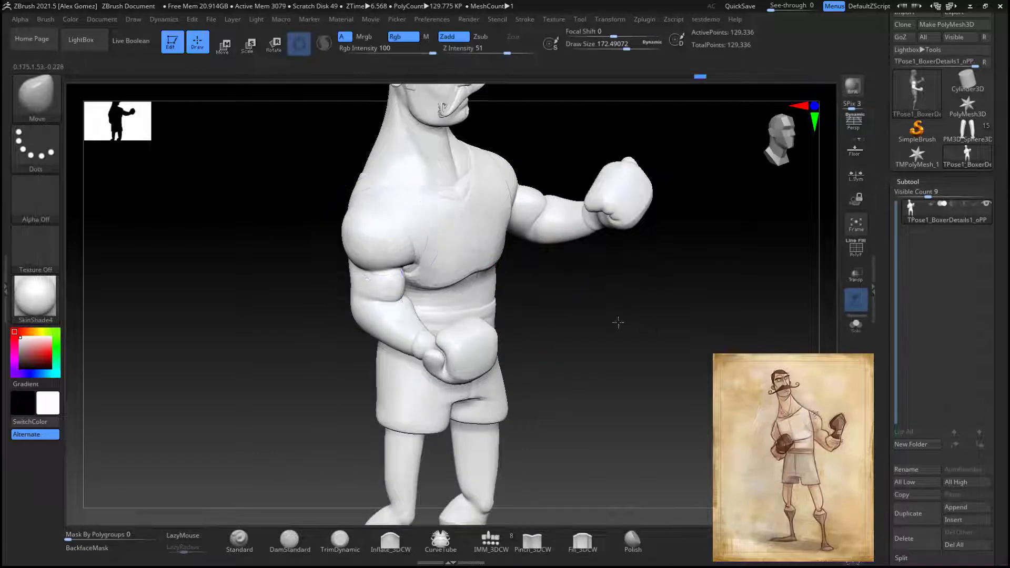
Step: Pull in the right shoulder's outline with the Move brush at a draw size of about 110, and check the figure's polyframe
mouse_move(618, 322)
left_mouse_down()
mouse_move(672, 302)
mouse_move(617, 305)
left_mouse_up()
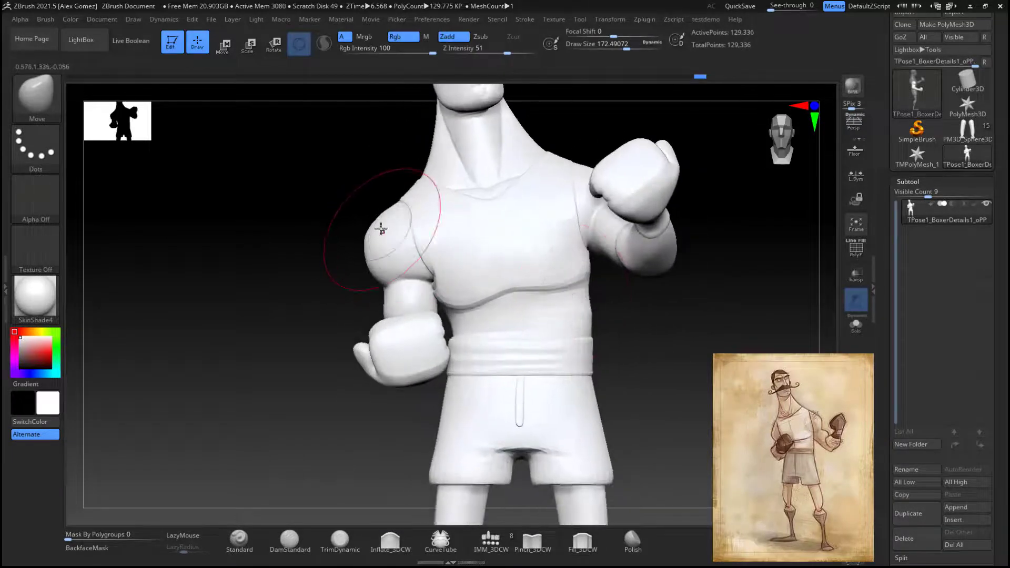
key("space")
left_click_drag(547, 230, 535, 229)
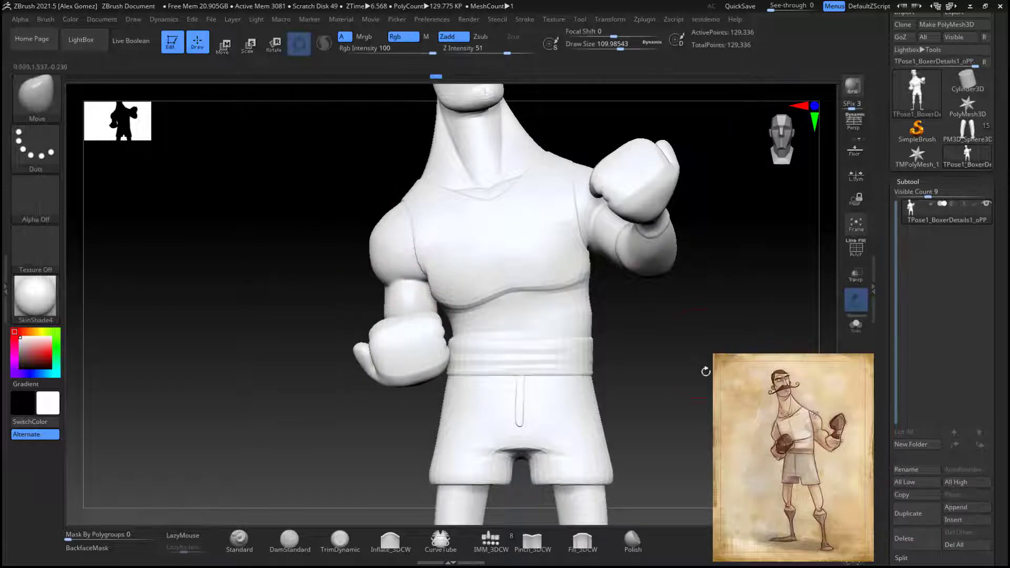
left_click_drag(706, 372, 661, 353, "alt")
left_click_drag(661, 353, 616, 361)
left_click(856, 249)
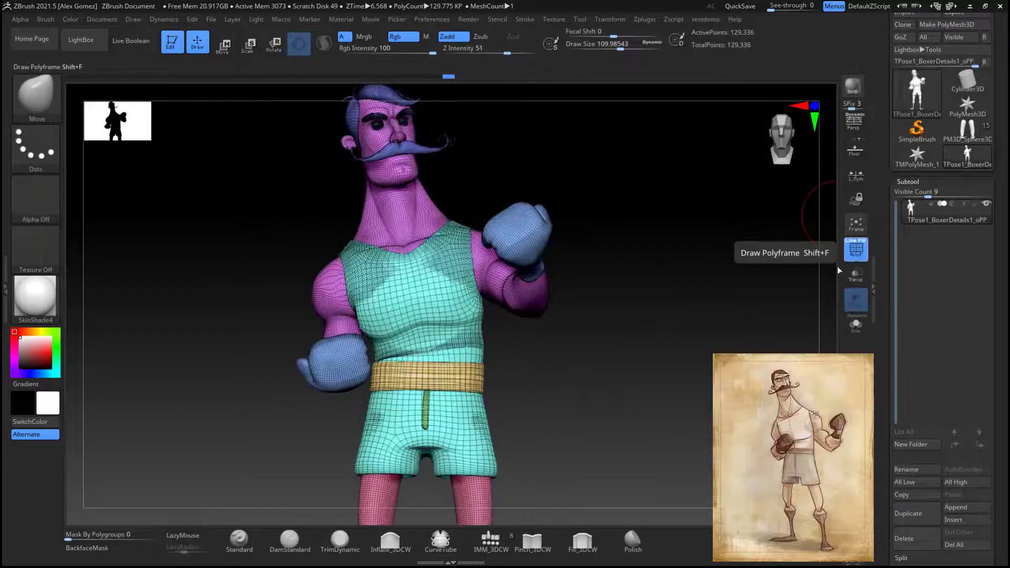
mouse_move(685, 379)
left_mouse_down("alt")
mouse_move(706, 265)
mouse_move(690, 388)
left_mouse_up("alt")
key("shift+f")
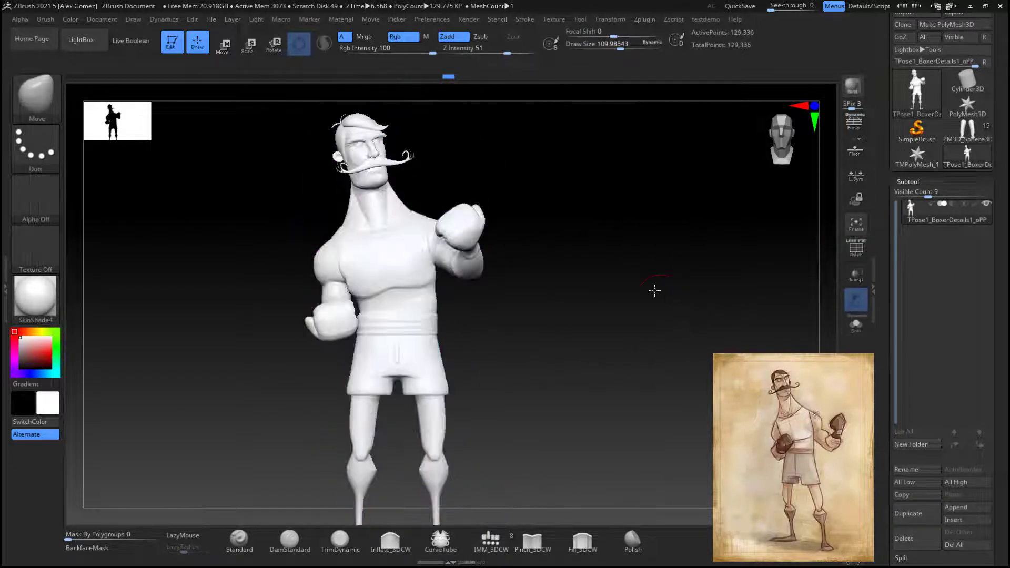
Step: Mask the whole figure except the boxer's left arm and glove
mouse_move(654, 289)
left_mouse_down("alt")
mouse_move(644, 338)
mouse_move(677, 333)
left_mouse_up("alt")
mouse_move(597, 207)
left_mouse_down("ctrl")
mouse_move(469, 271)
mouse_move(557, 203)
left_mouse_up("ctrl")
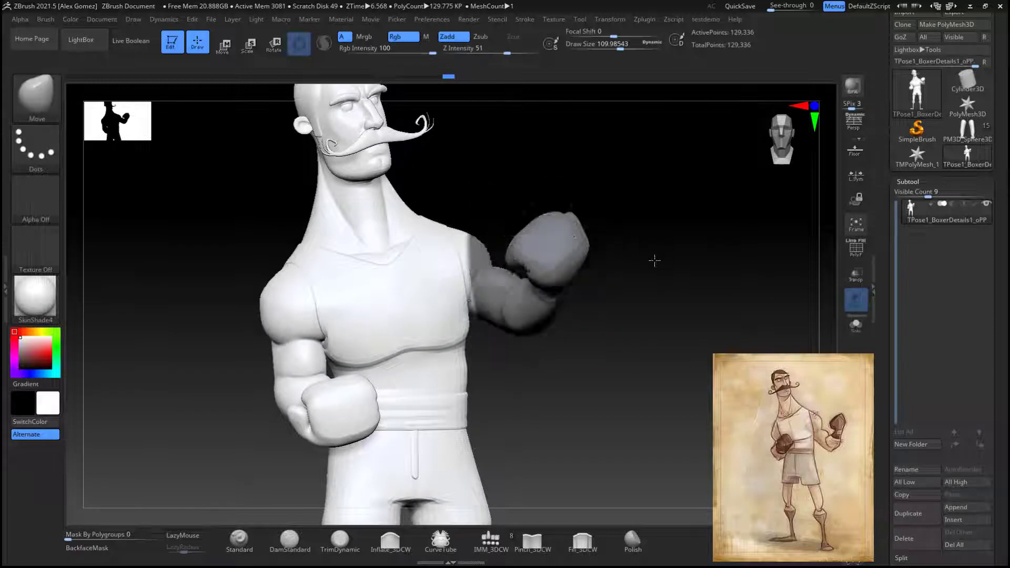
left_click_drag(654, 261, 654, 229)
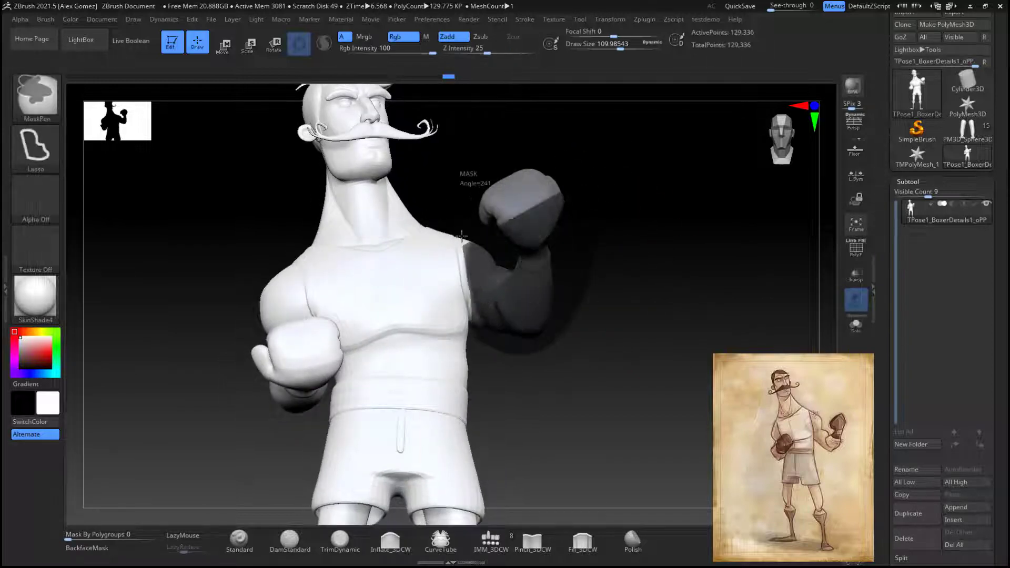
left_click_drag(461, 236, 569, 171, "ctrl")
mouse_move(661, 289)
left_mouse_down()
mouse_move(564, 343)
mouse_move(686, 334)
left_mouse_up()
left_click(686, 334, "ctrl")
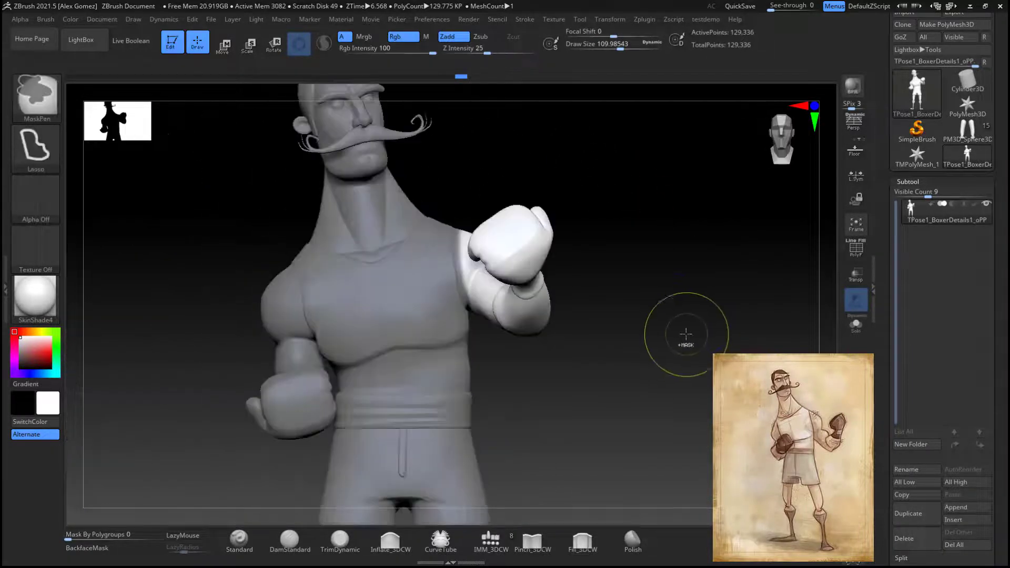
Step: Rotate the left arm outward around the shoulder so its glove moves away from the chest, and clear the mask
key("e")
left_click_drag(569, 313, 370, 277)
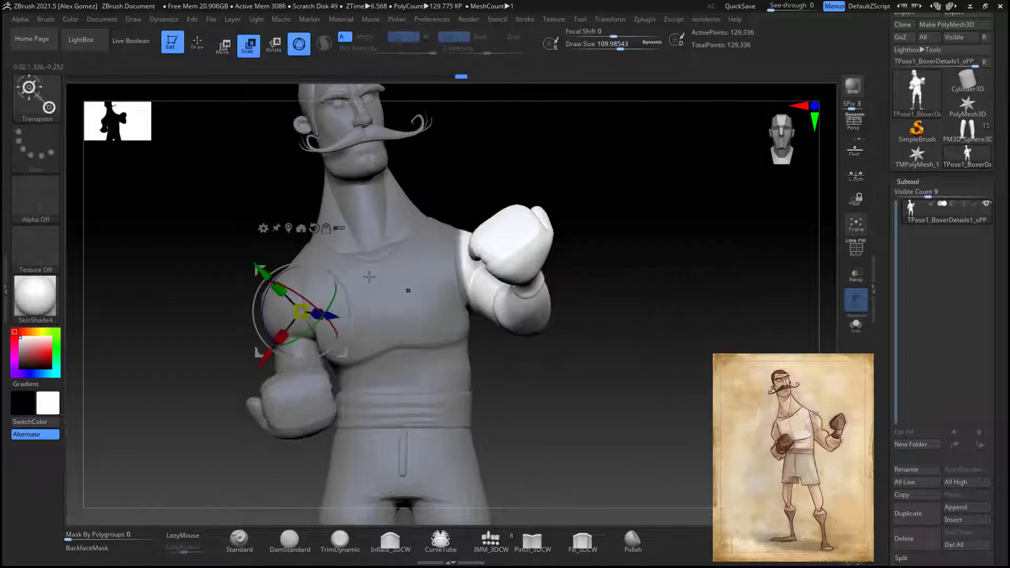
left_click(313, 228, "alt")
left_click_drag(301, 312, 469, 258, "alt")
left_click_drag(658, 210, 578, 227)
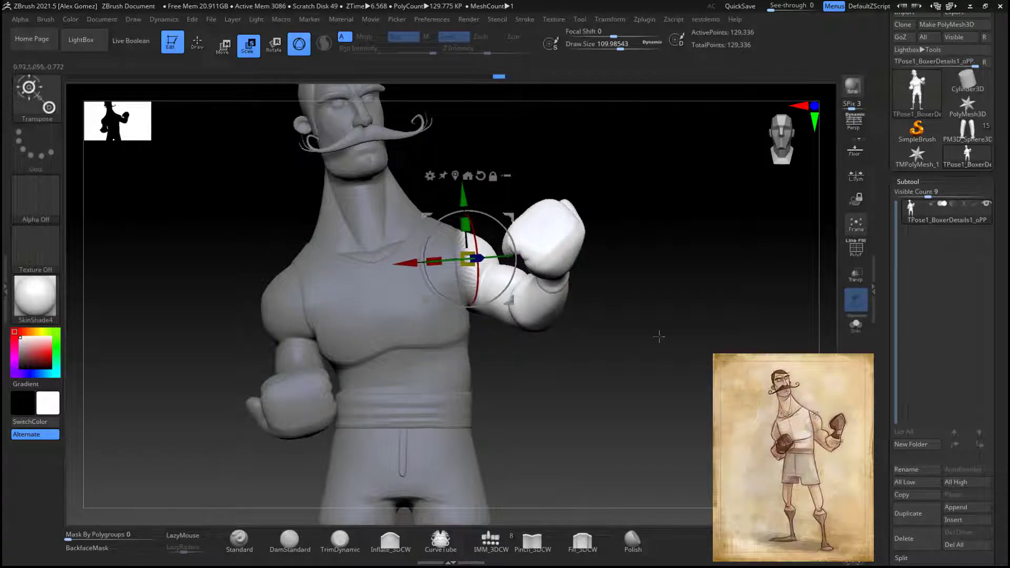
key("q")
mouse_move(659, 337)
left_mouse_down("ctrl")
mouse_move(669, 354)
mouse_move(665, 332)
mouse_move(647, 342)
mouse_move(667, 314)
mouse_move(665, 350)
mouse_move(652, 356)
mouse_move(679, 289)
mouse_move(666, 350)
mouse_move(715, 270)
mouse_move(696, 270)
left_mouse_up("ctrl")
Step: Check the leg polygroups and mask the whole figure except both upper legs by polygroup
key("shift+f")
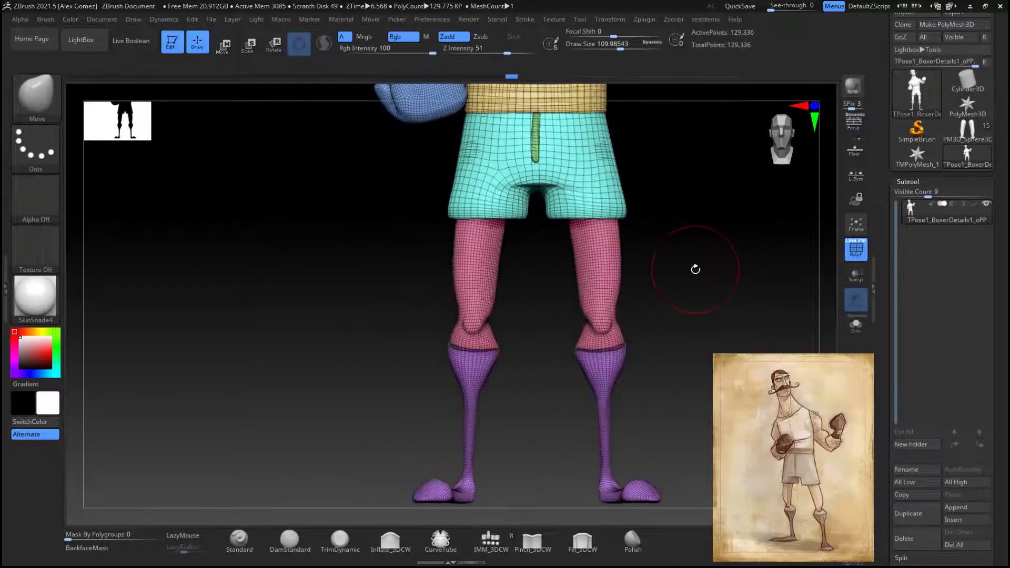
key("w")
left_click(481, 282)
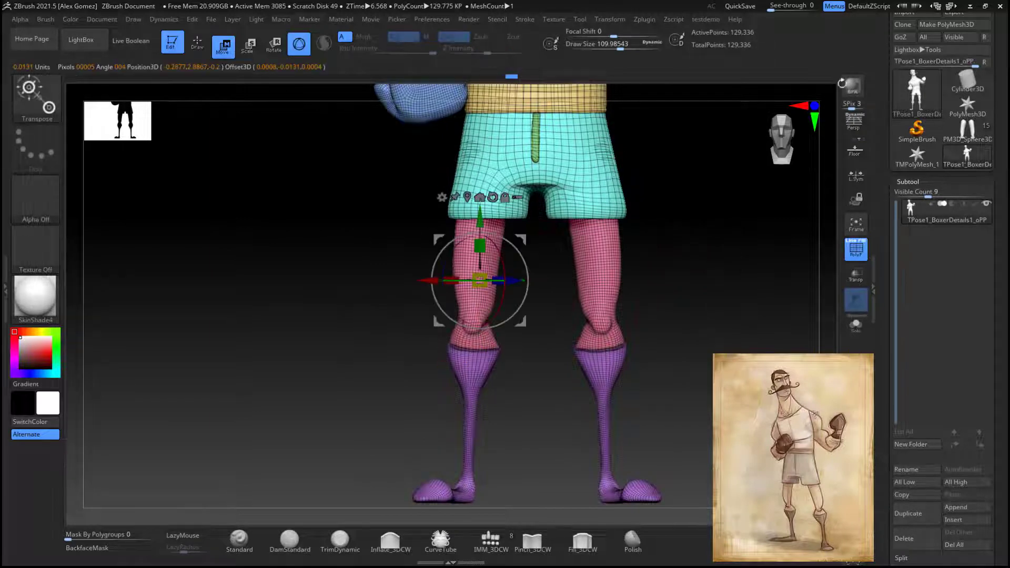
key("shift+f")
left_click(490, 347)
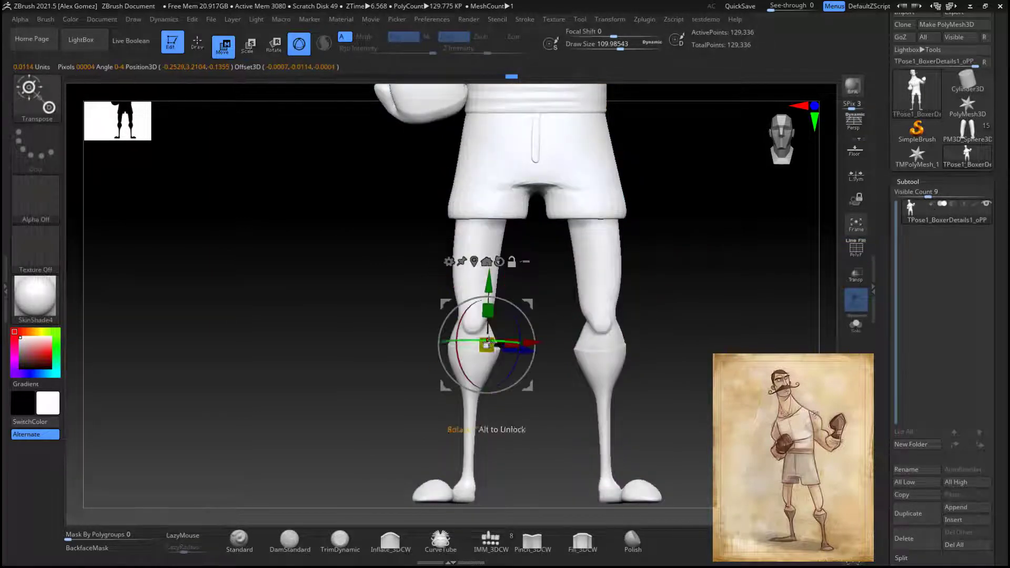
left_click(491, 240, "ctrl")
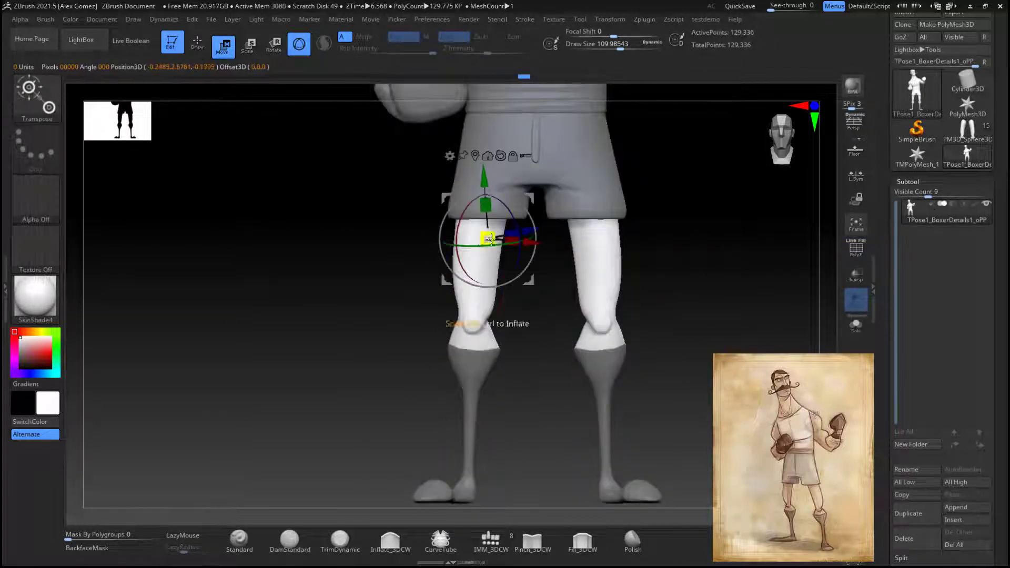
left_click(476, 368, "ctrl")
left_click(487, 264, "ctrl")
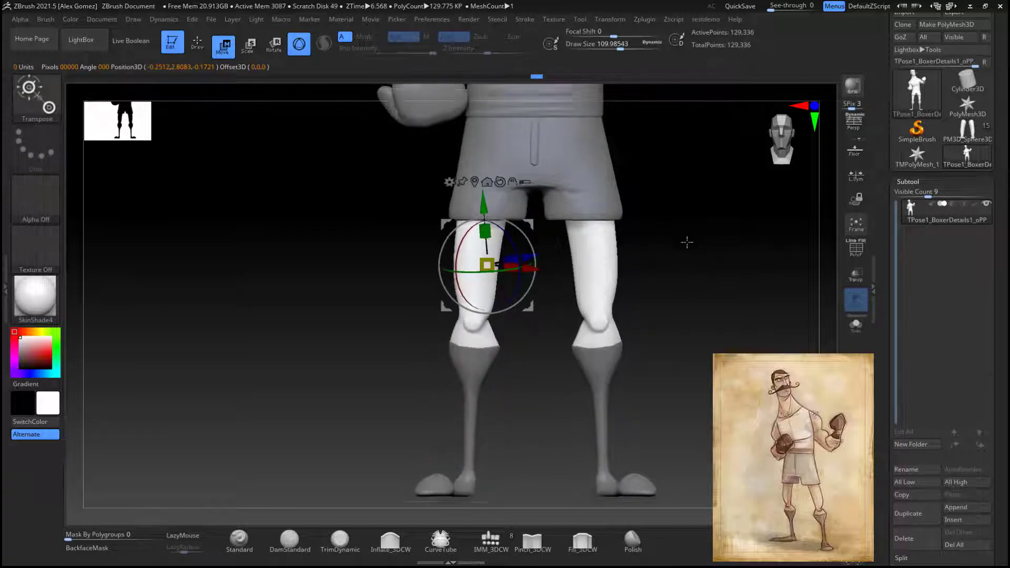
Step: Isolate the upper-leg polygroup, and restore the visibility of the full figure
mouse_move(682, 227)
left_mouse_down("alt")
mouse_move(672, 300)
mouse_move(673, 234)
mouse_move(703, 237)
left_mouse_up("alt")
key("q")
left_click(500, 251, "ctrl+shift")
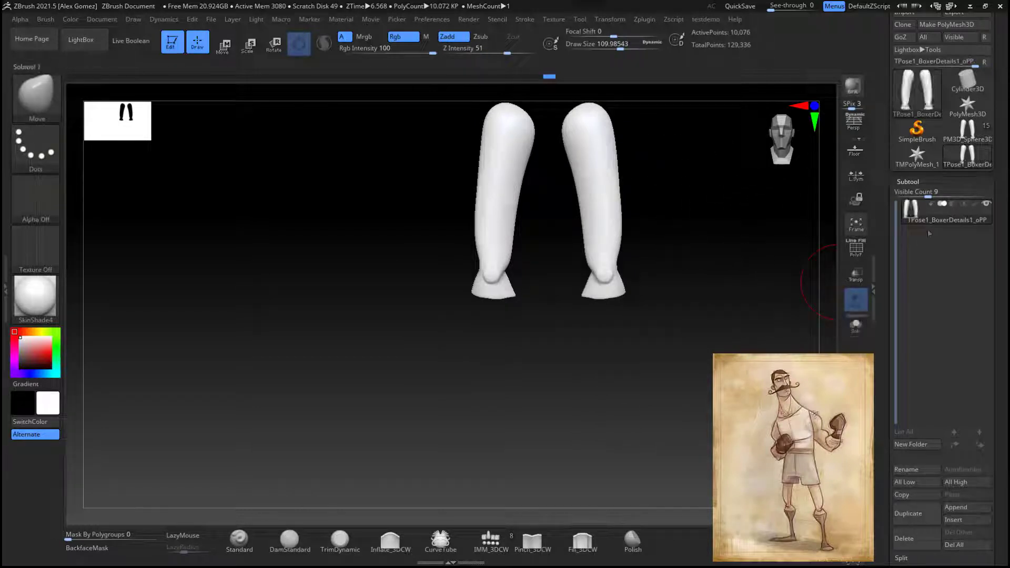
left_click(760, 286, "ctrl+shift")
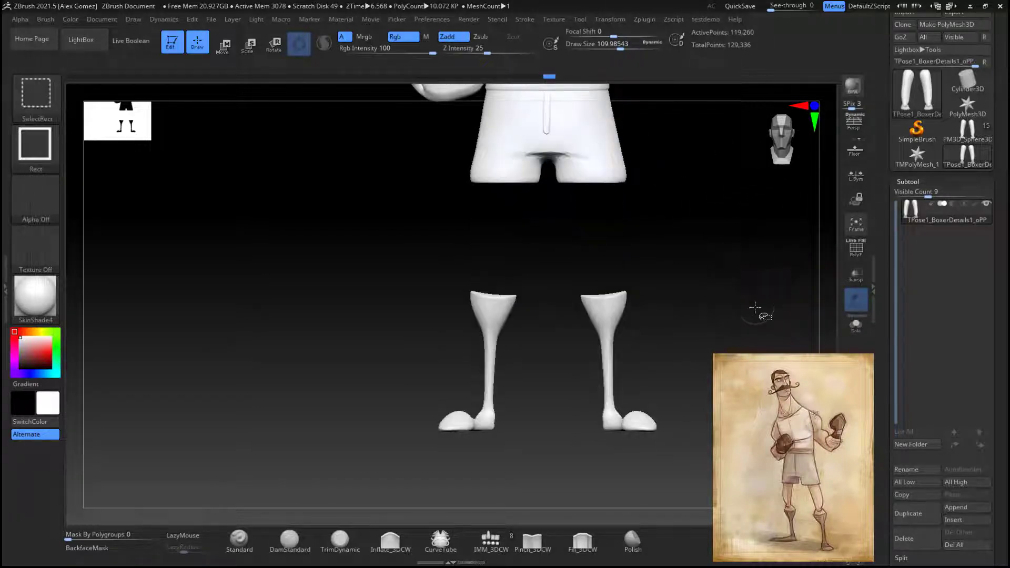
mouse_move(736, 333)
left_mouse_down("shift")
mouse_move(751, 338)
mouse_move(740, 334)
left_mouse_up("shift")
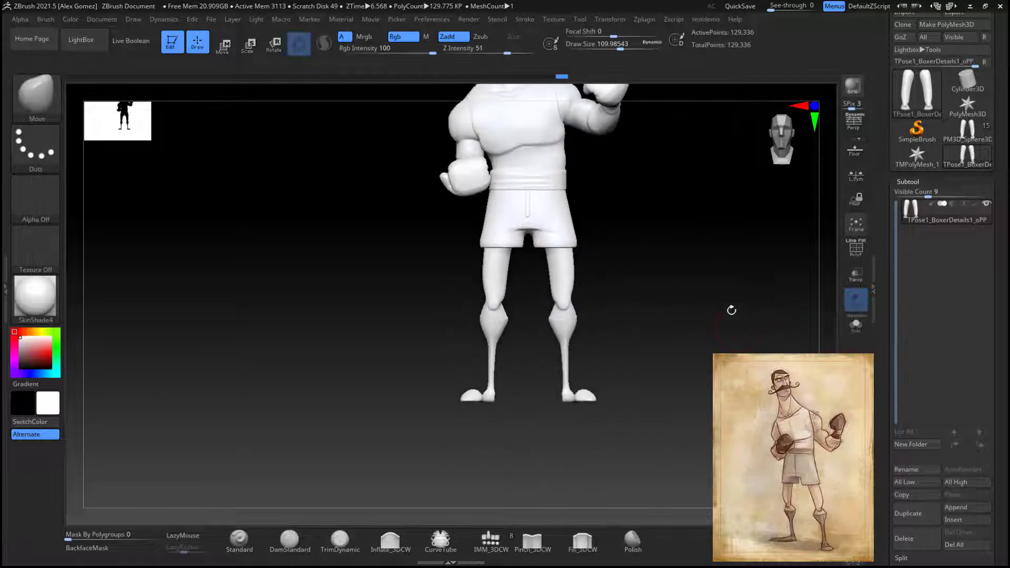
Step: Mask the whole figure except the boxer's left leg, with the mask's edge across the shorts
left_click_drag(609, 231, 524, 281, "ctrl")
left_click(602, 211, "ctrl")
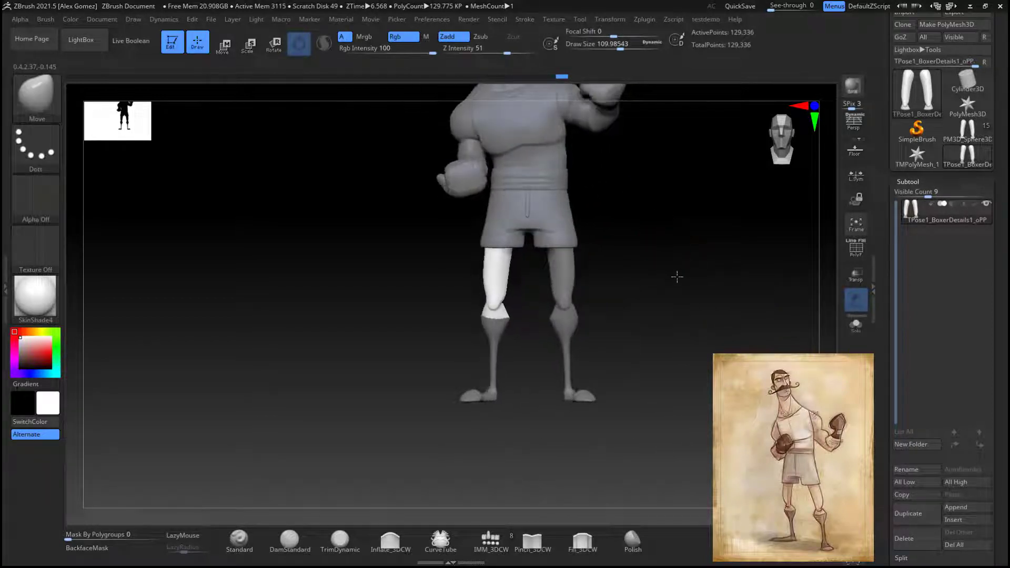
left_click_drag(733, 275, 649, 280, "ctrl")
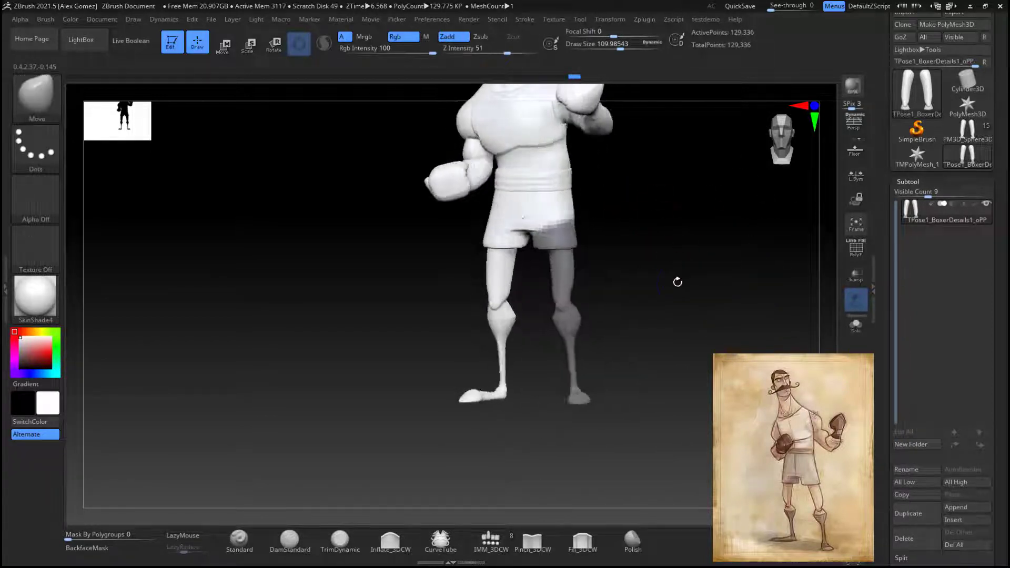
left_click(676, 281, "ctrl")
Step: Rotate the left leg slightly inward around the hip with the gizmo
key("e")
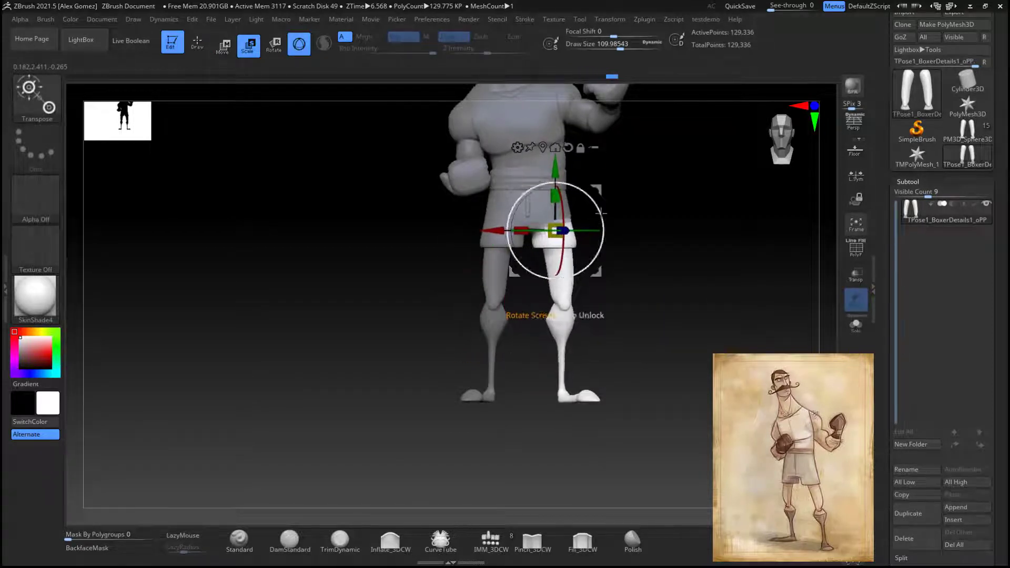
left_click_drag(636, 212, 669, 343)
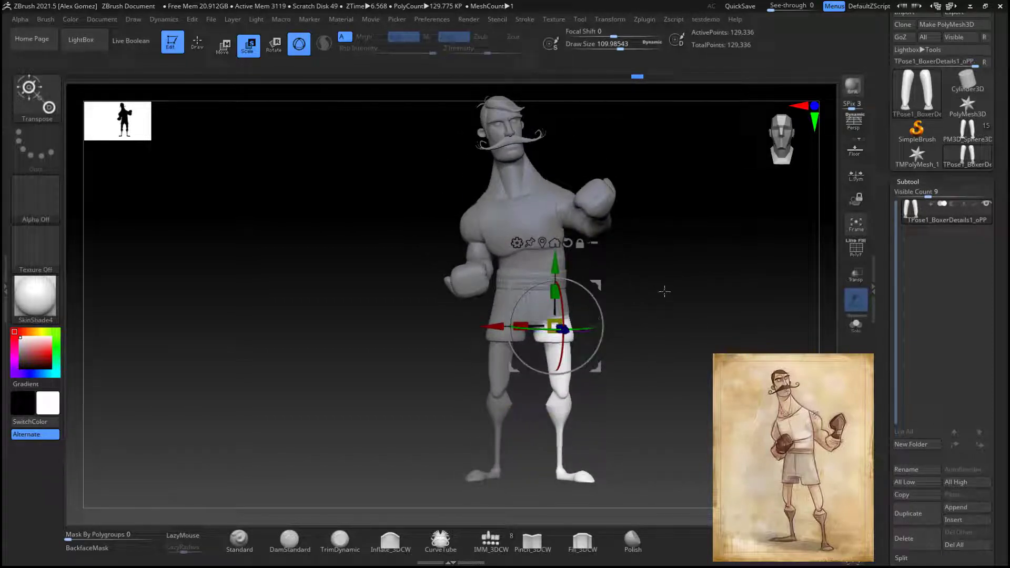
key("q")
Step: Mask the whole figure except the boxer's right leg below the middle of the shorts
mouse_move(658, 291)
left_mouse_down("alt")
mouse_move(654, 351)
mouse_move(663, 356)
mouse_move(629, 327)
mouse_move(572, 305)
mouse_move(758, 316)
mouse_move(554, 306)
left_mouse_up("alt")
left_click_drag(640, 334, 667, 272, "alt")
left_click_drag(475, 306, 525, 452, "ctrl")
left_click_drag(532, 269, 534, 267, "ctrl")
key("e")
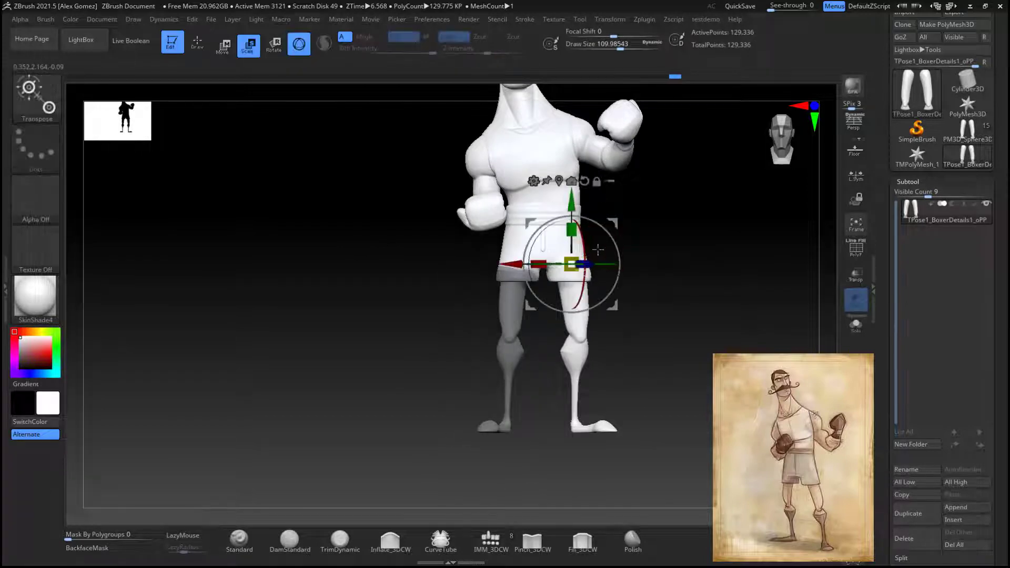
left_click(671, 253, "ctrl")
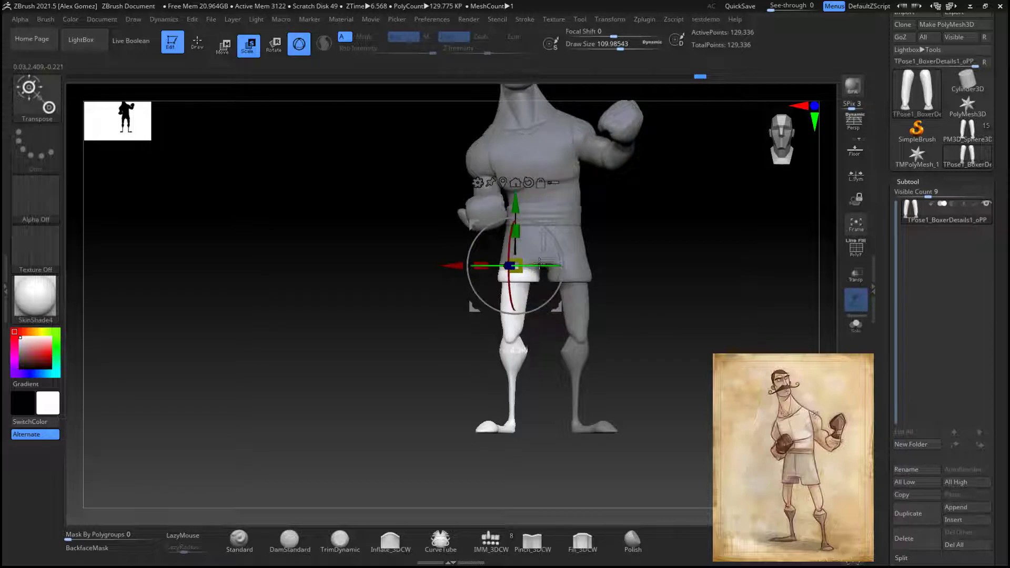
Step: Rotate the right leg slightly inward around the hip, and clear the mask
mouse_move(594, 232)
left_mouse_down()
mouse_move(658, 287)
mouse_move(589, 229)
left_mouse_up()
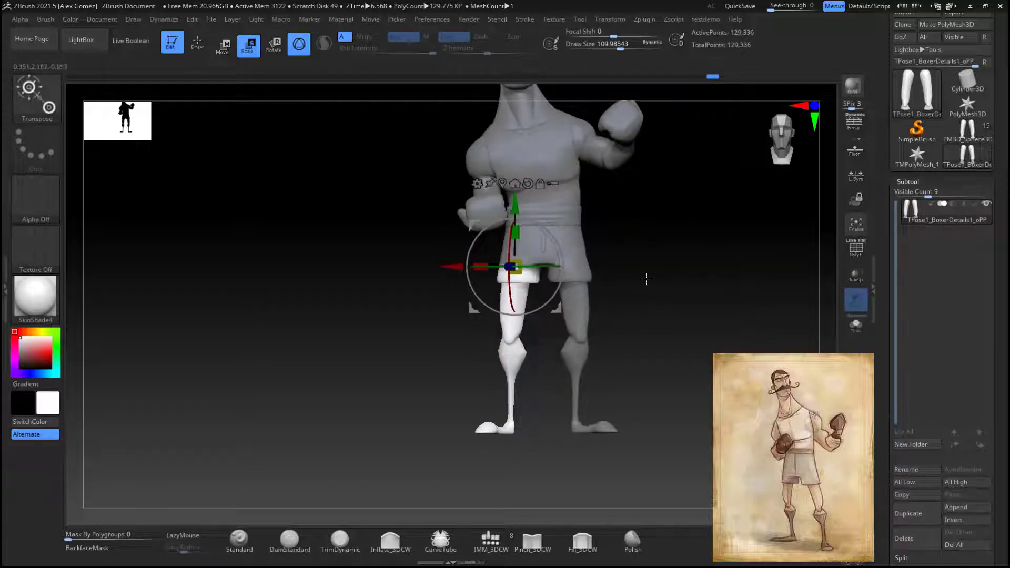
mouse_move(646, 279)
left_mouse_down()
mouse_move(648, 318)
mouse_move(672, 334)
mouse_move(722, 324)
mouse_move(672, 318)
mouse_move(705, 311)
left_mouse_up()
key("q")
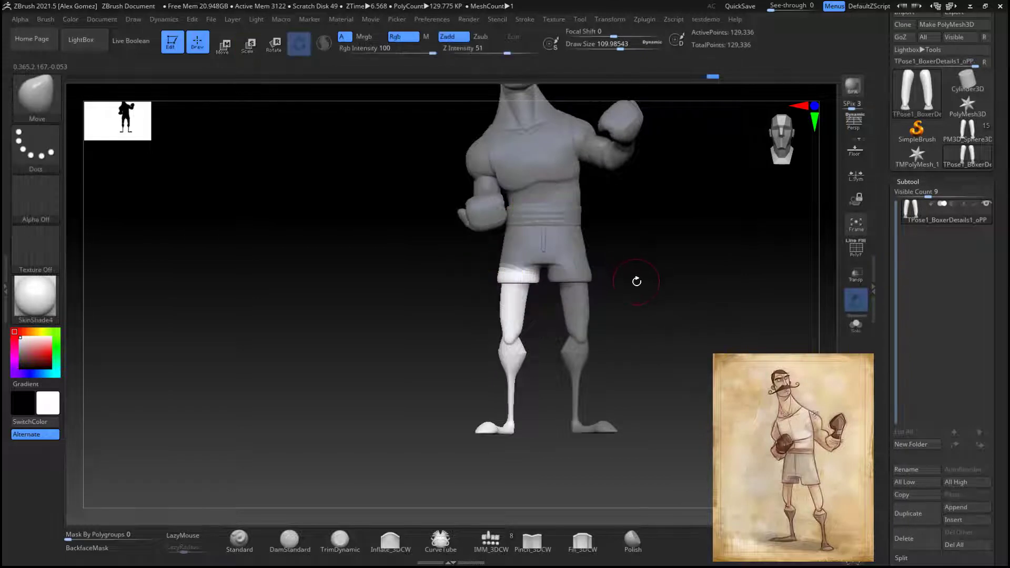
key("w")
left_click_drag(663, 276, 679, 303, "ctrl")
left_click_drag(679, 303, 635, 333, "alt")
left_click_drag(635, 333, 654, 340)
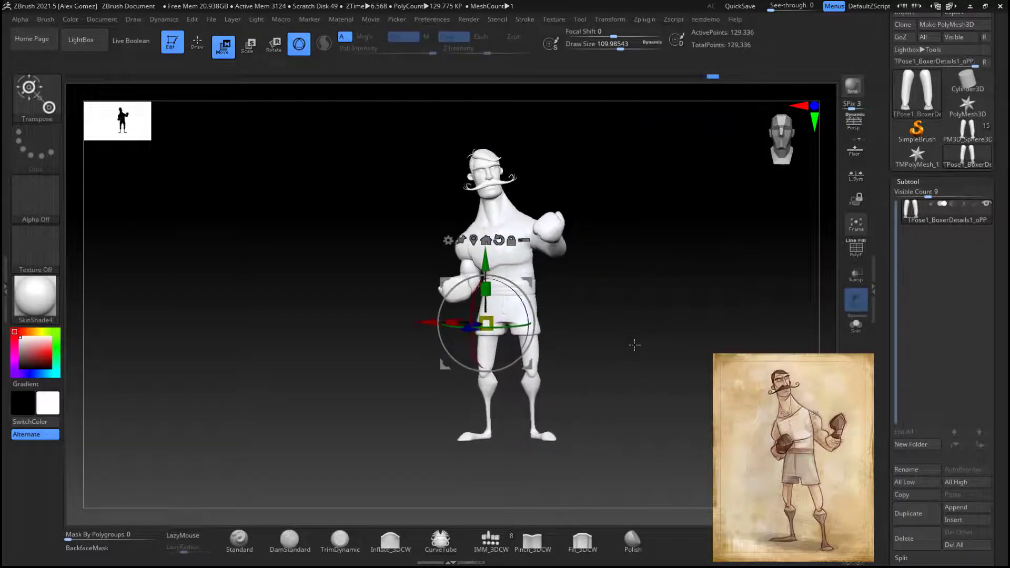
Step: Mask the whole figure except the boxer's right forearm and glove
key("q")
mouse_move(643, 339)
left_mouse_down()
mouse_move(692, 295)
mouse_move(643, 295)
mouse_move(684, 319)
mouse_move(683, 275)
left_mouse_up()
mouse_move(385, 235)
left_mouse_down("ctrl")
mouse_move(348, 321)
mouse_move(472, 266)
left_mouse_up("ctrl")
left_click_drag(434, 162, 476, 282)
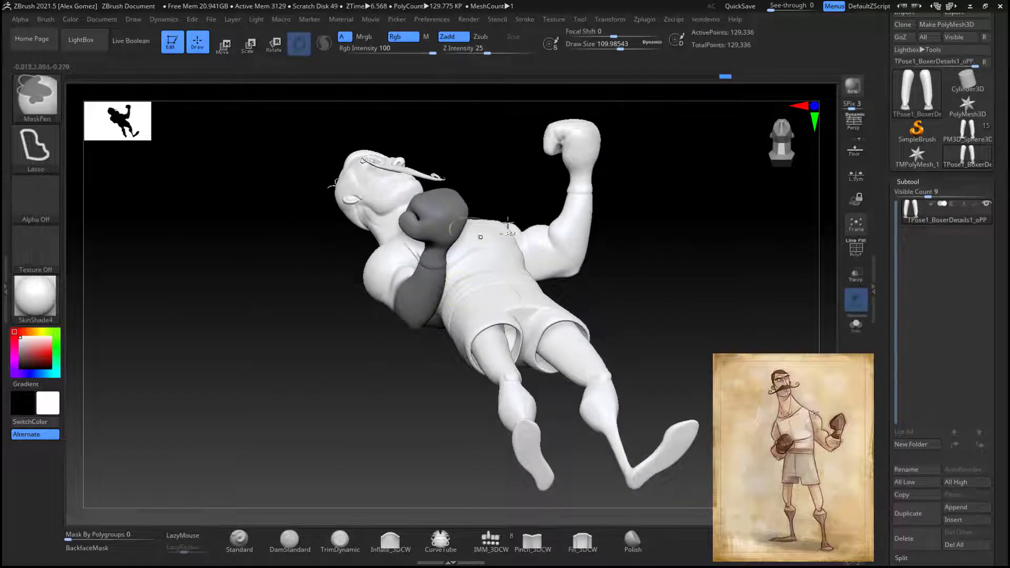
left_click_drag(507, 226, 698, 267)
left_click(657, 292, "ctrl")
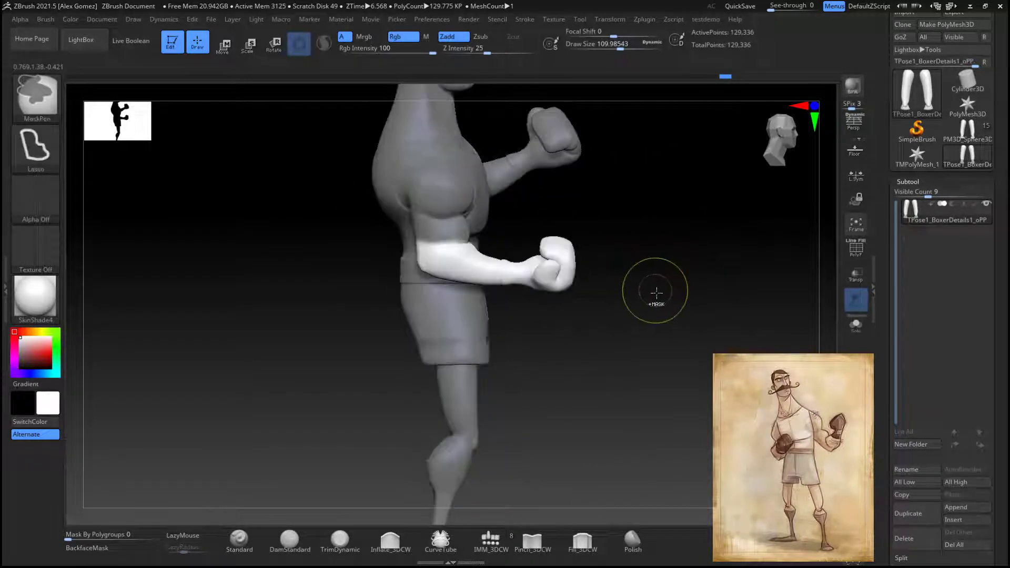
Step: Rotate the right forearm upward around the elbow so its glove sits in front of the lower chest, and clear the mask
key("e")
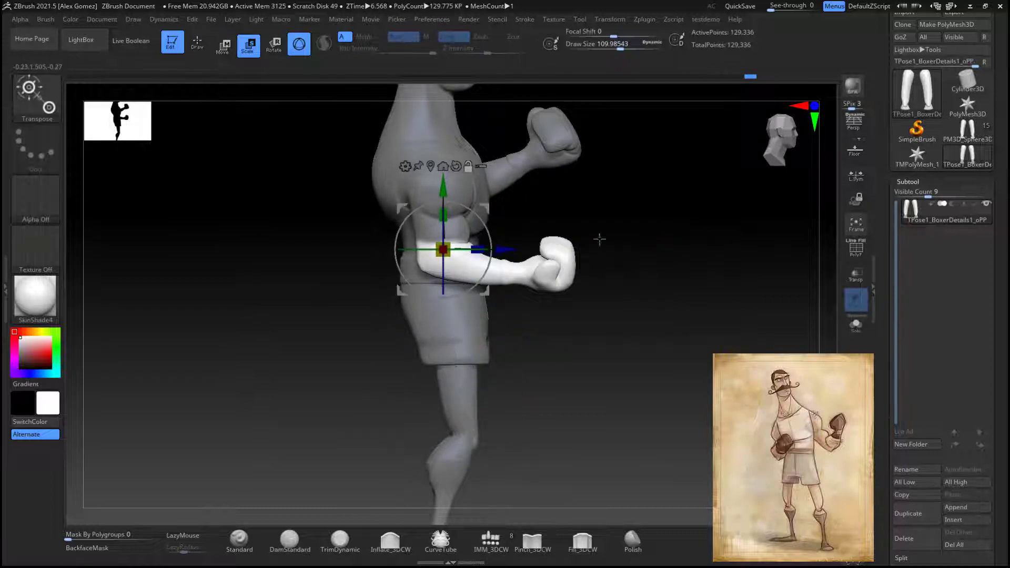
left_click_drag(599, 239, 683, 297)
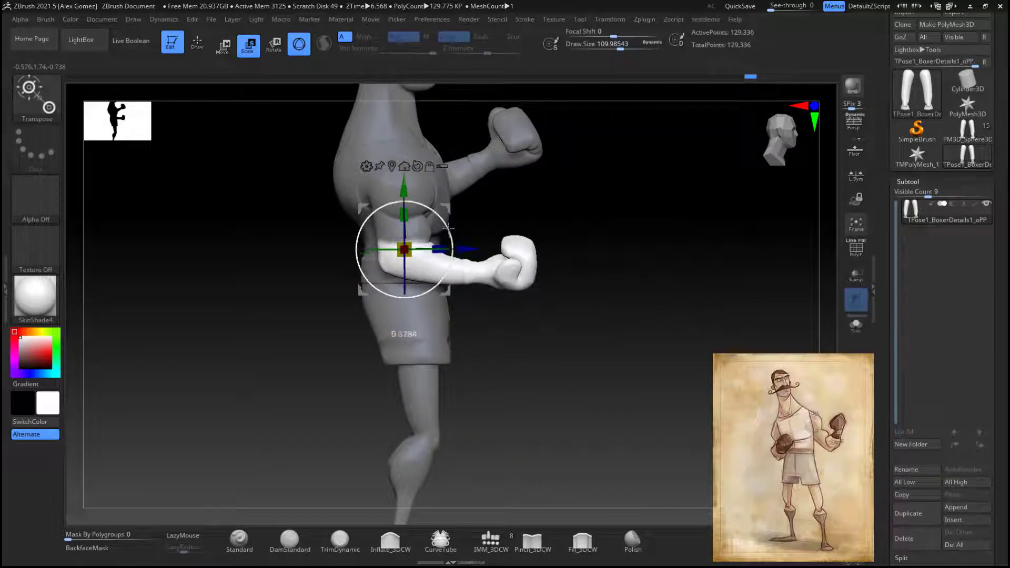
left_click_drag(573, 245, 642, 260)
mouse_move(642, 261)
left_mouse_down("ctrl")
mouse_move(642, 273)
mouse_move(605, 288)
left_mouse_up("ctrl")
key("q")
mouse_move(348, 265)
left_mouse_down()
mouse_move(499, 289)
mouse_move(594, 328)
left_mouse_up()
left_click_drag(558, 301, 579, 307, "alt")
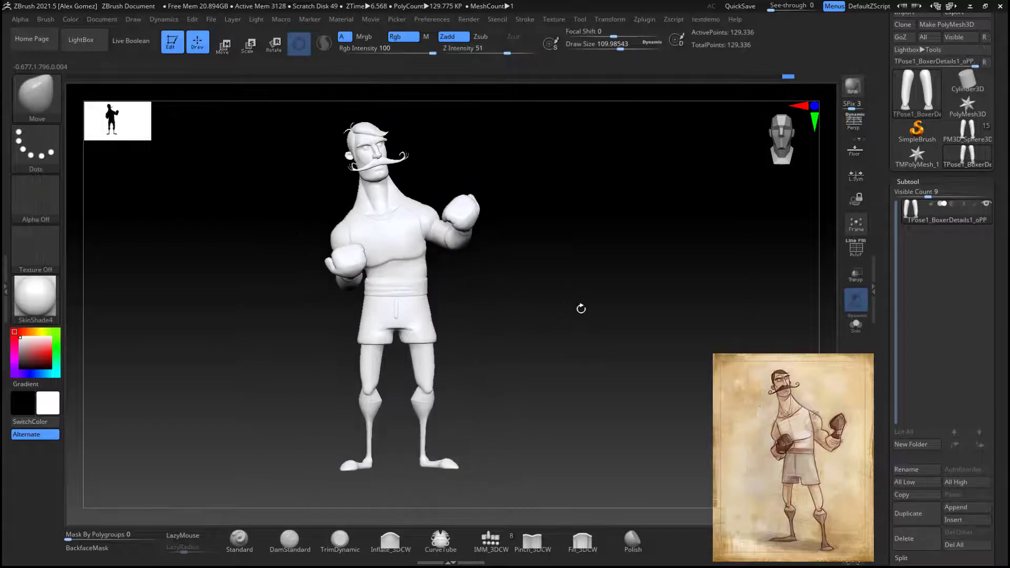
Step: Transfer the finished pose back to the original subtools with Transpose Master's TPose|SubT
left_click(675, 19)
left_click(645, 20)
left_click(725, 244)
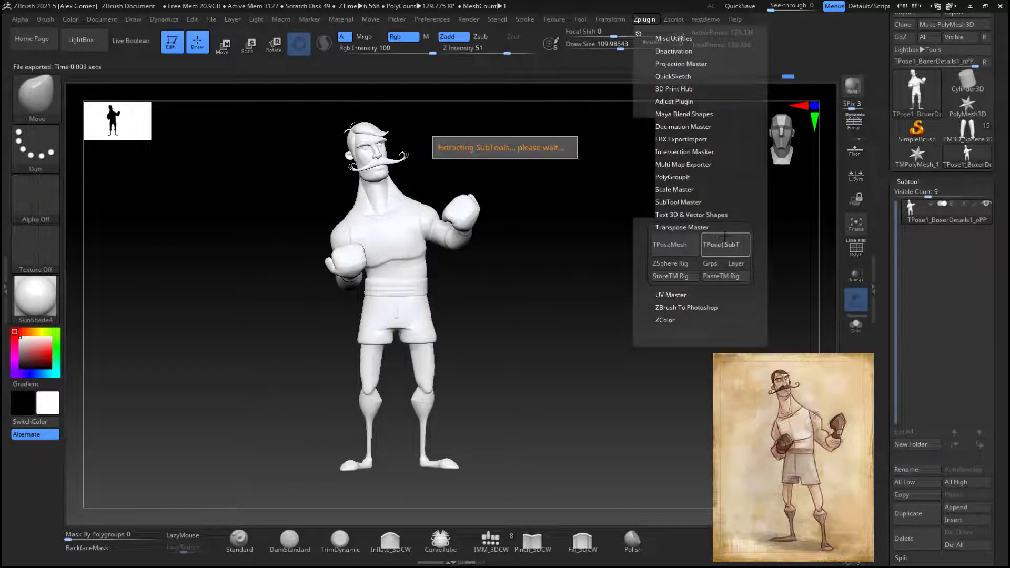